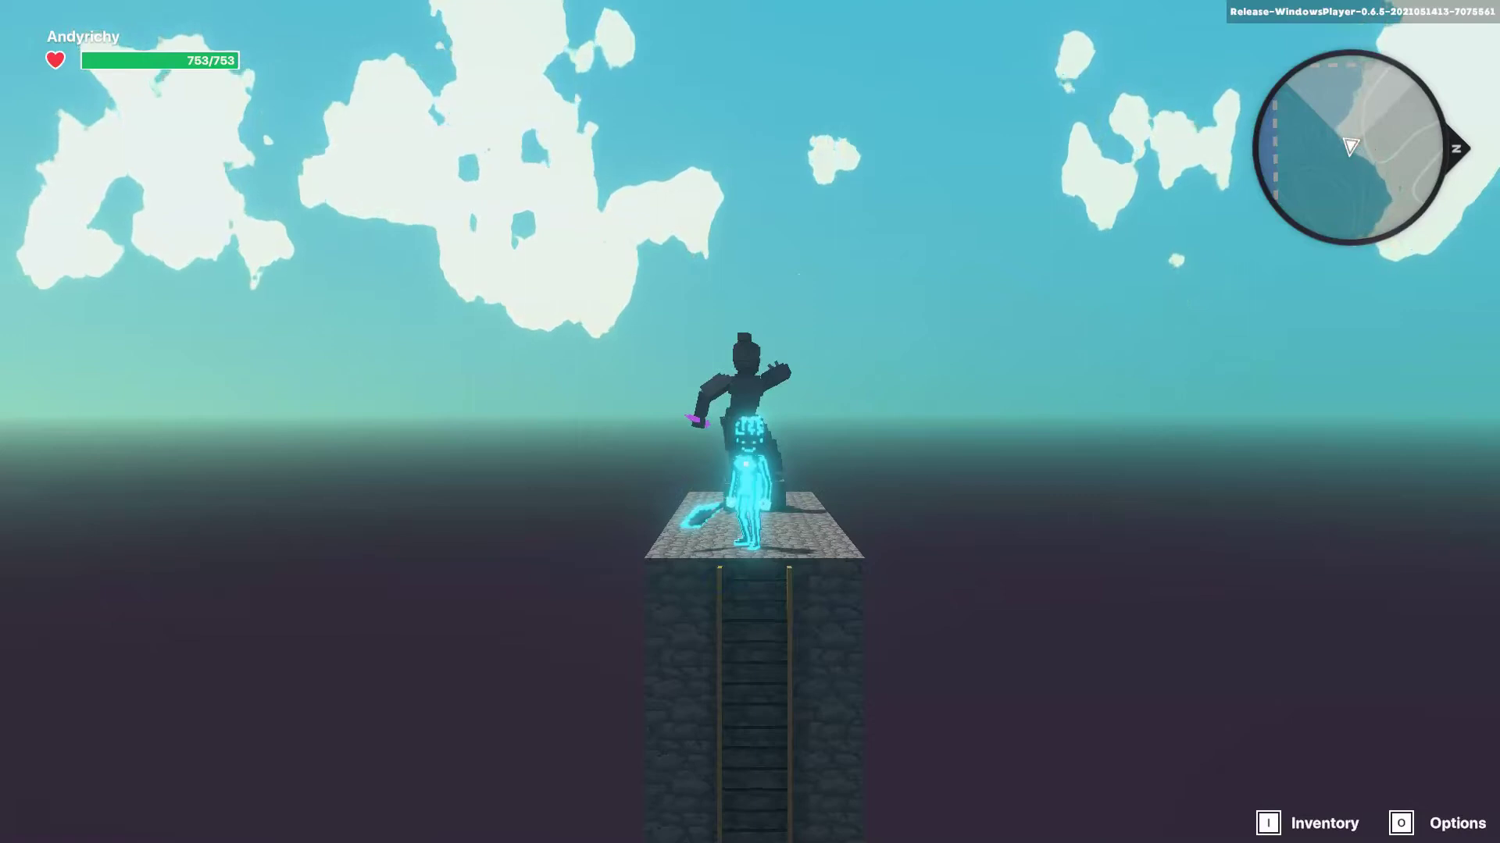
# - Move the character off the statue tower and down to the grass in front of the two walls
pyautogui.scroll(10, 750, 421)
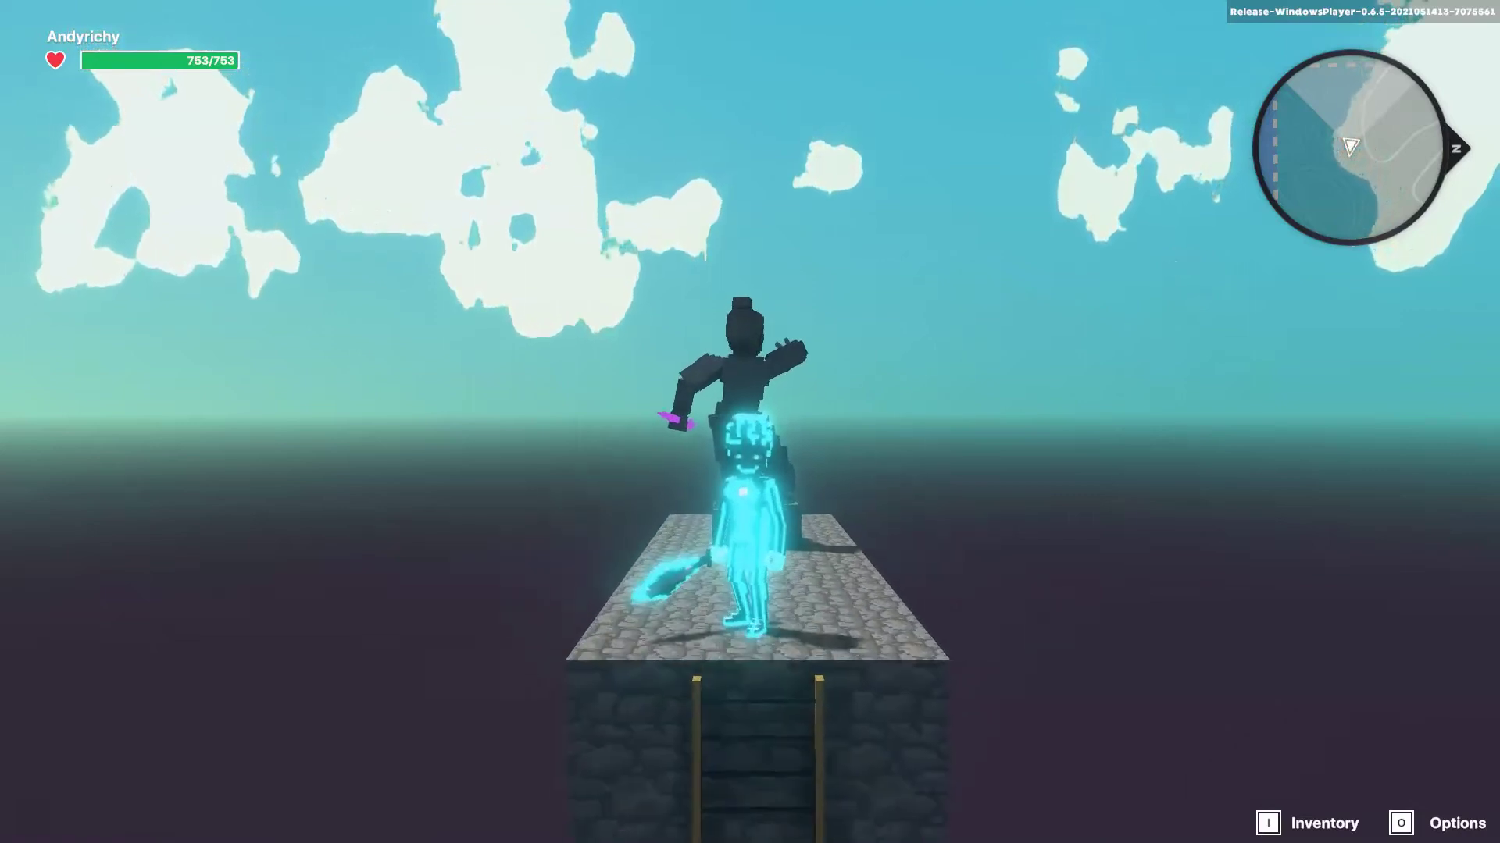
pyautogui.press('s')
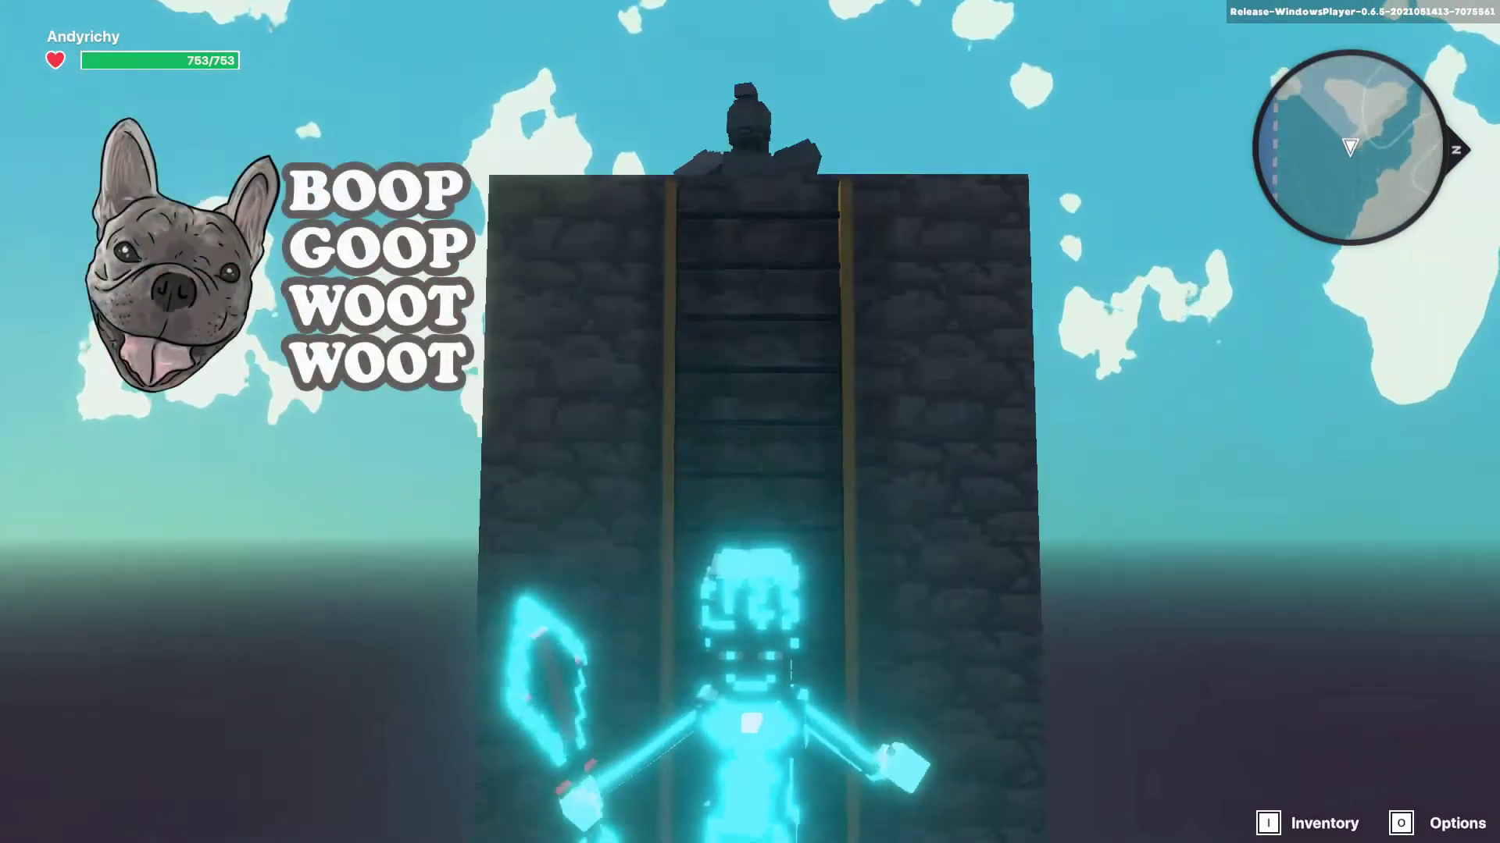
pyautogui.press('space')
pyautogui.press('s')
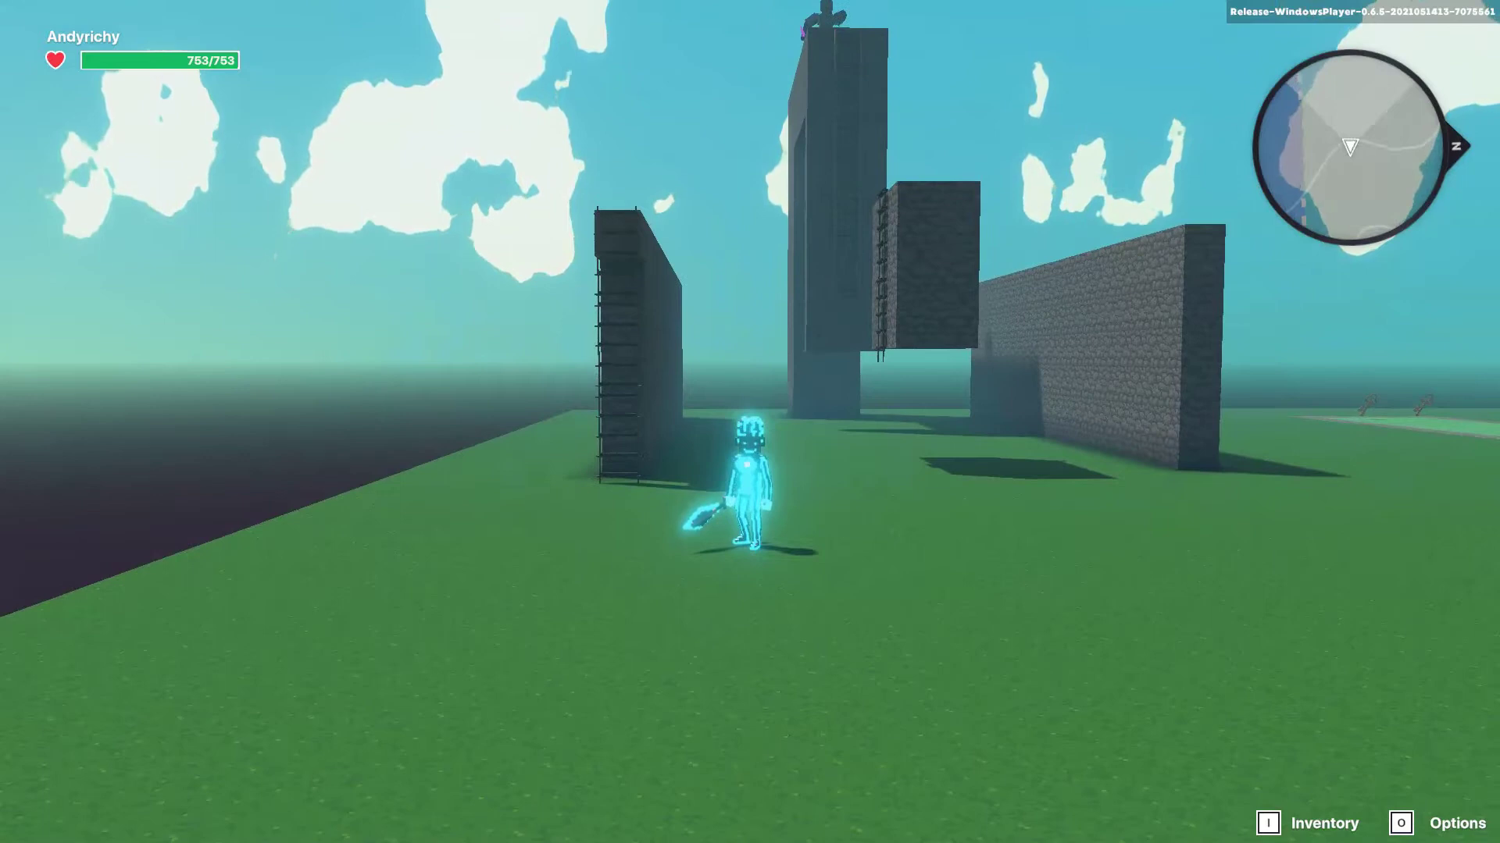
# - Walk to the rope ladder on the near wall, climb it and try to jump across to the floating block's ladder
pyautogui.press('w')
pyautogui.press('a')
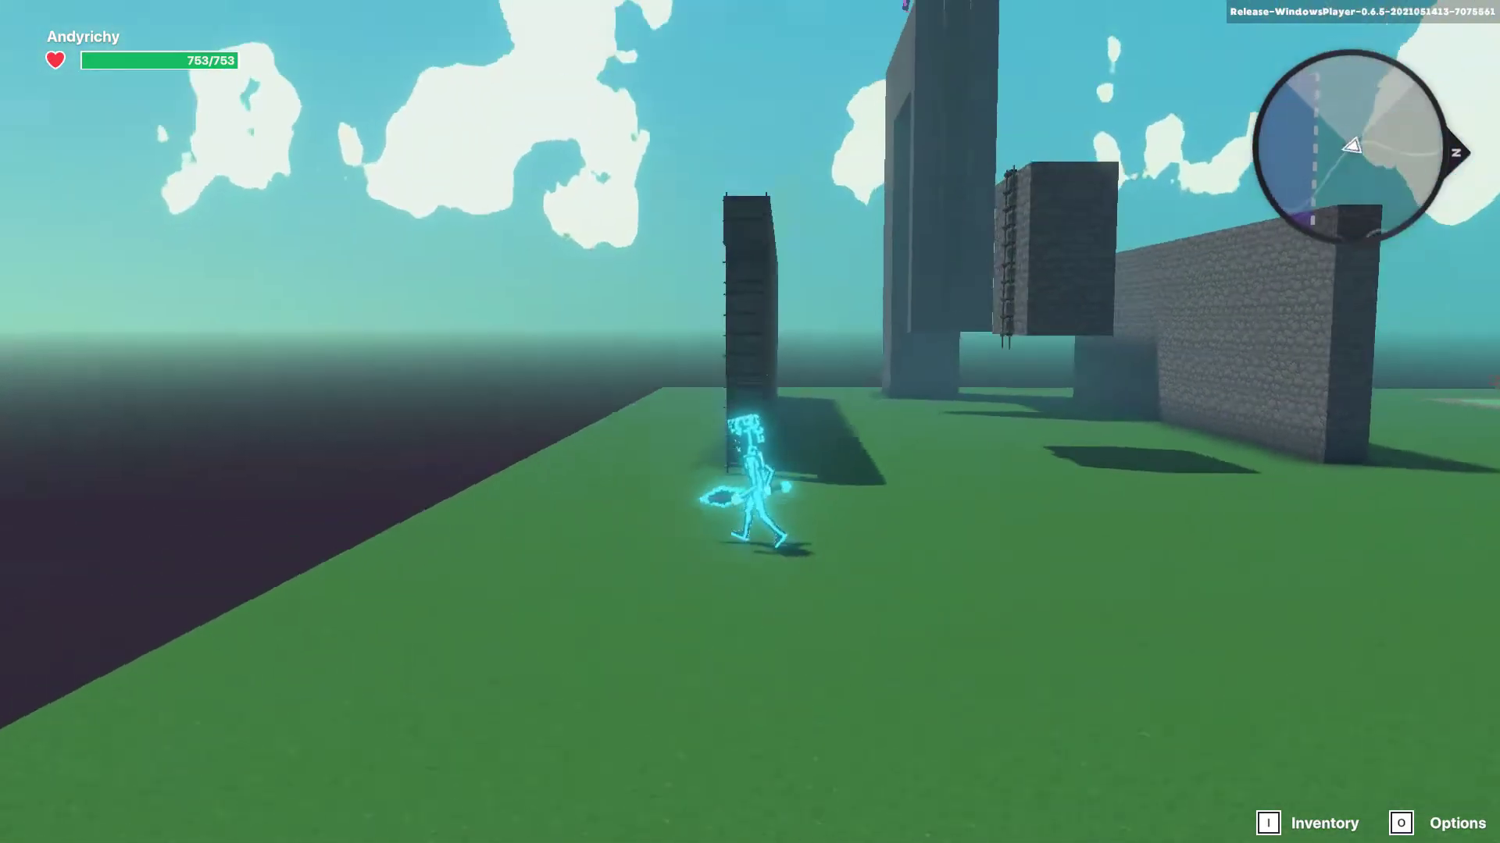
pyautogui.press('d')
pyautogui.press('s')
pyautogui.press('w')
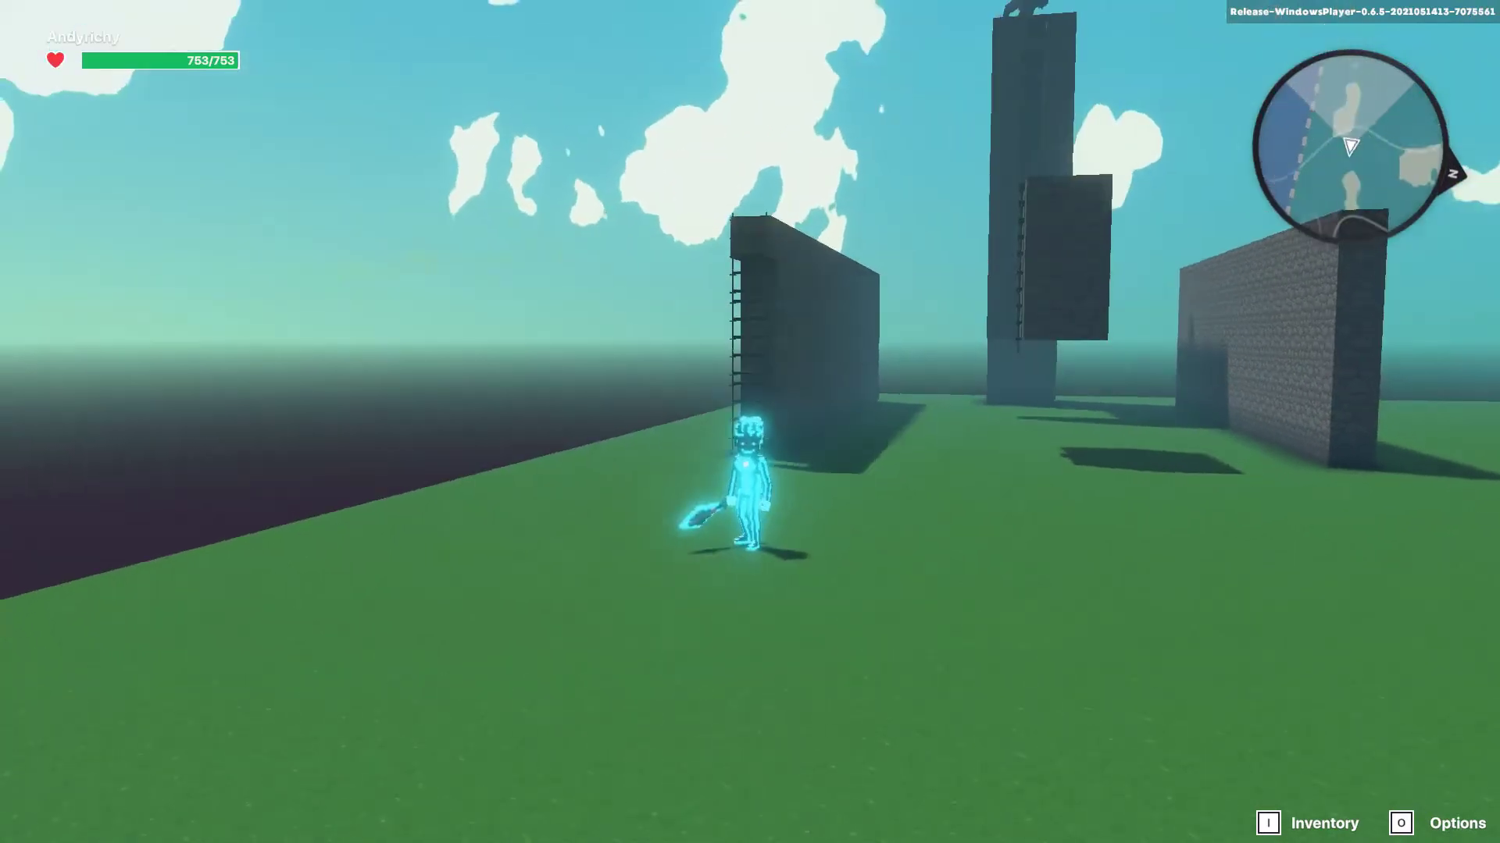
pyautogui.press('w')
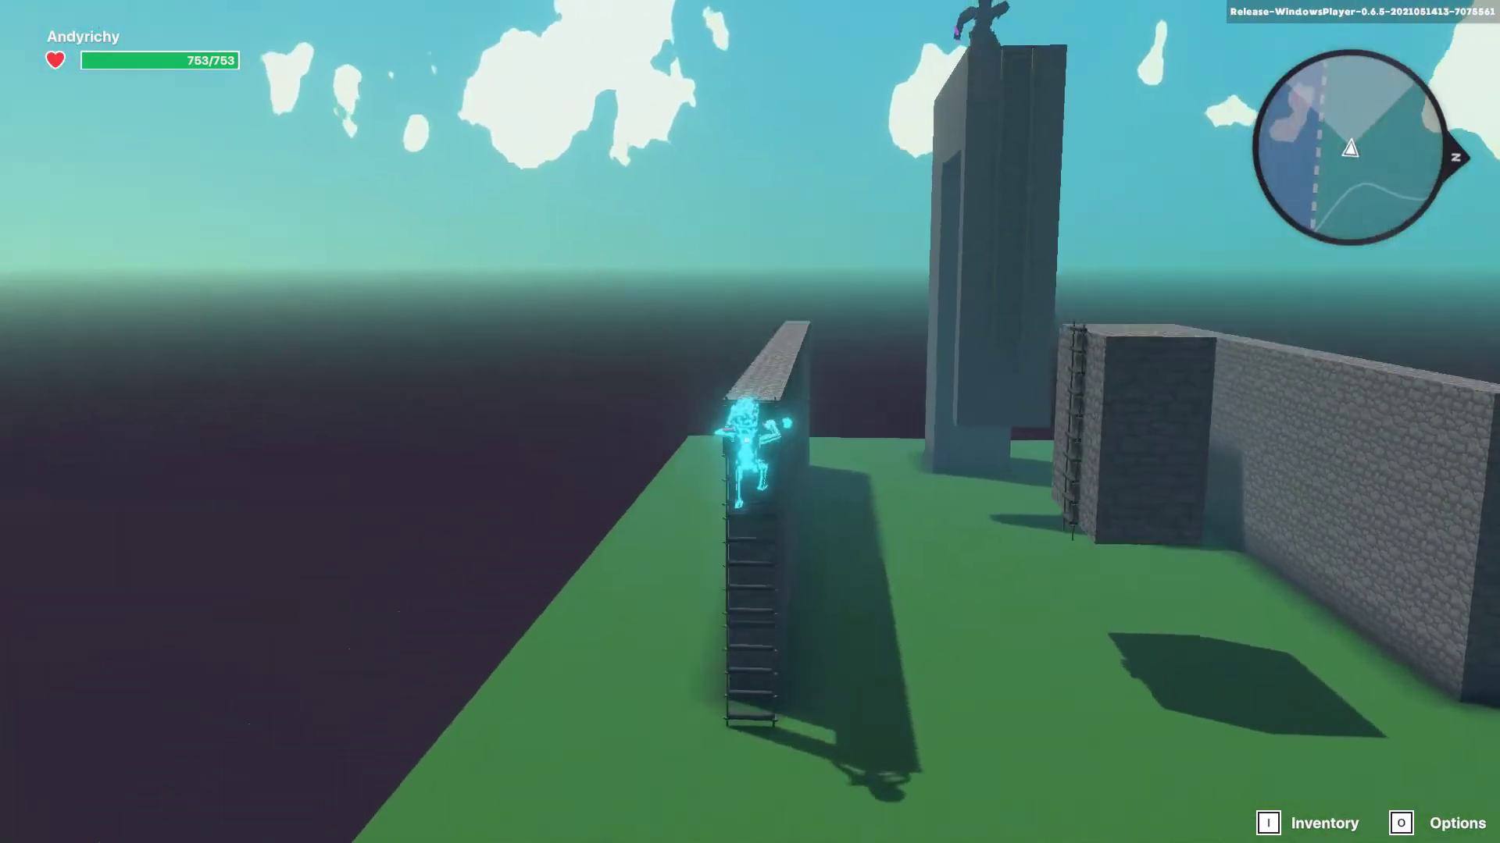
pyautogui.press('w')
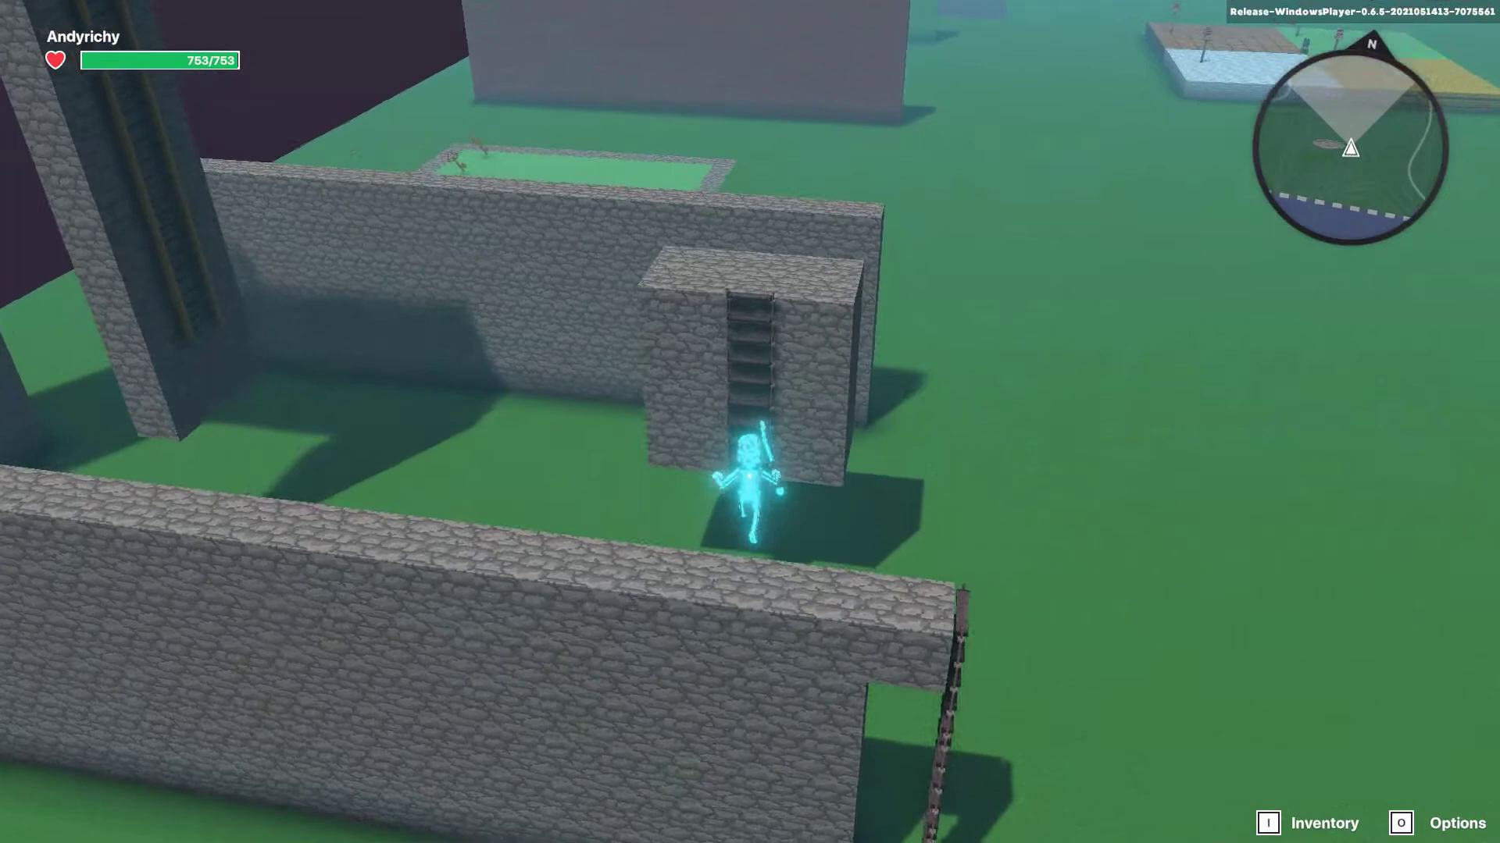
pyautogui.press('w')
pyautogui.press('s')
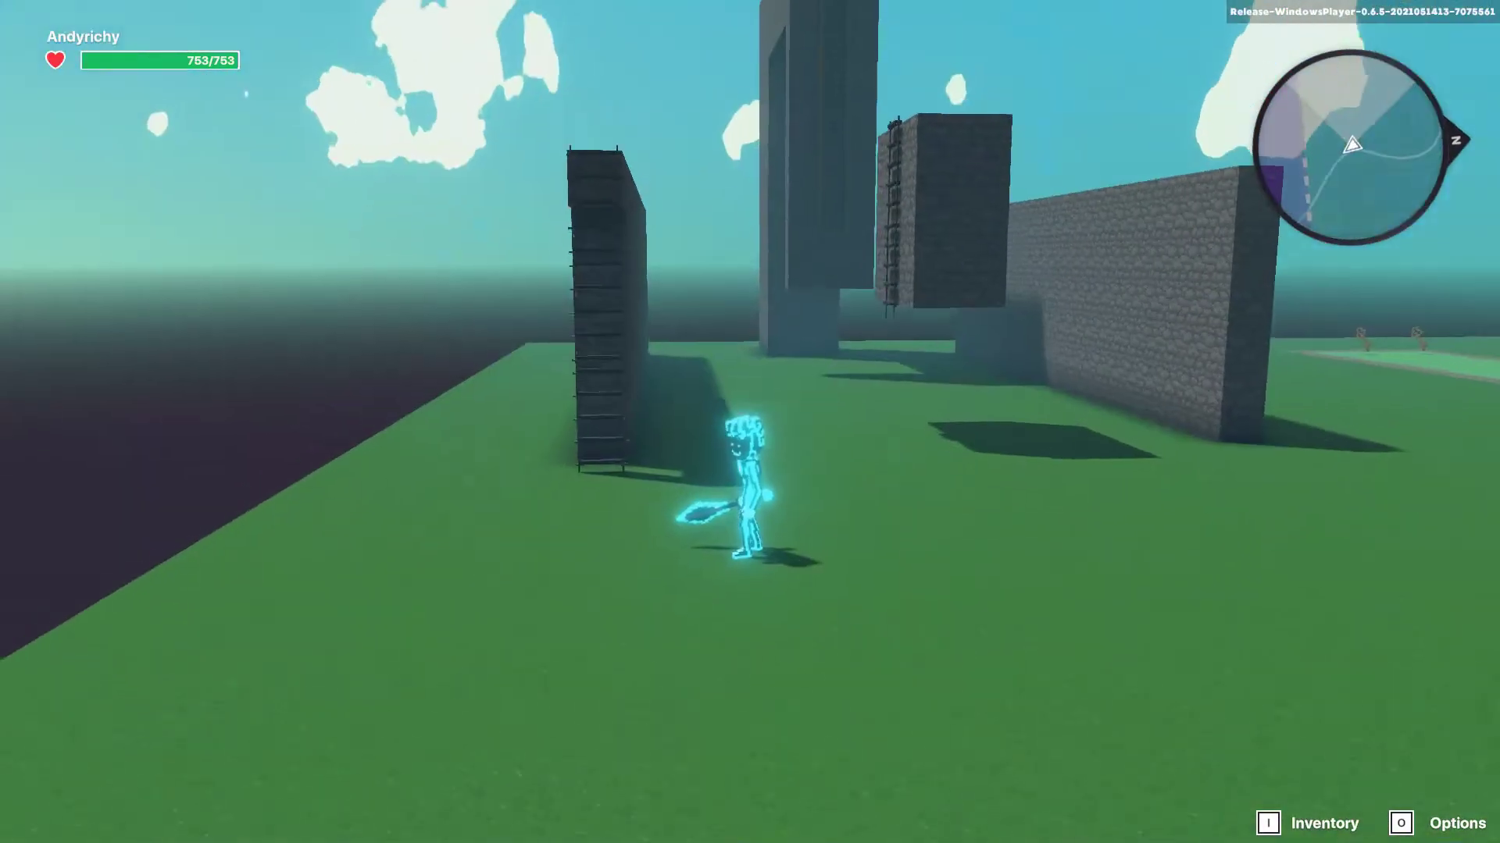
# - Climb the rope-ladder wall again and retry the jump towards the floating block
pyautogui.press('s')
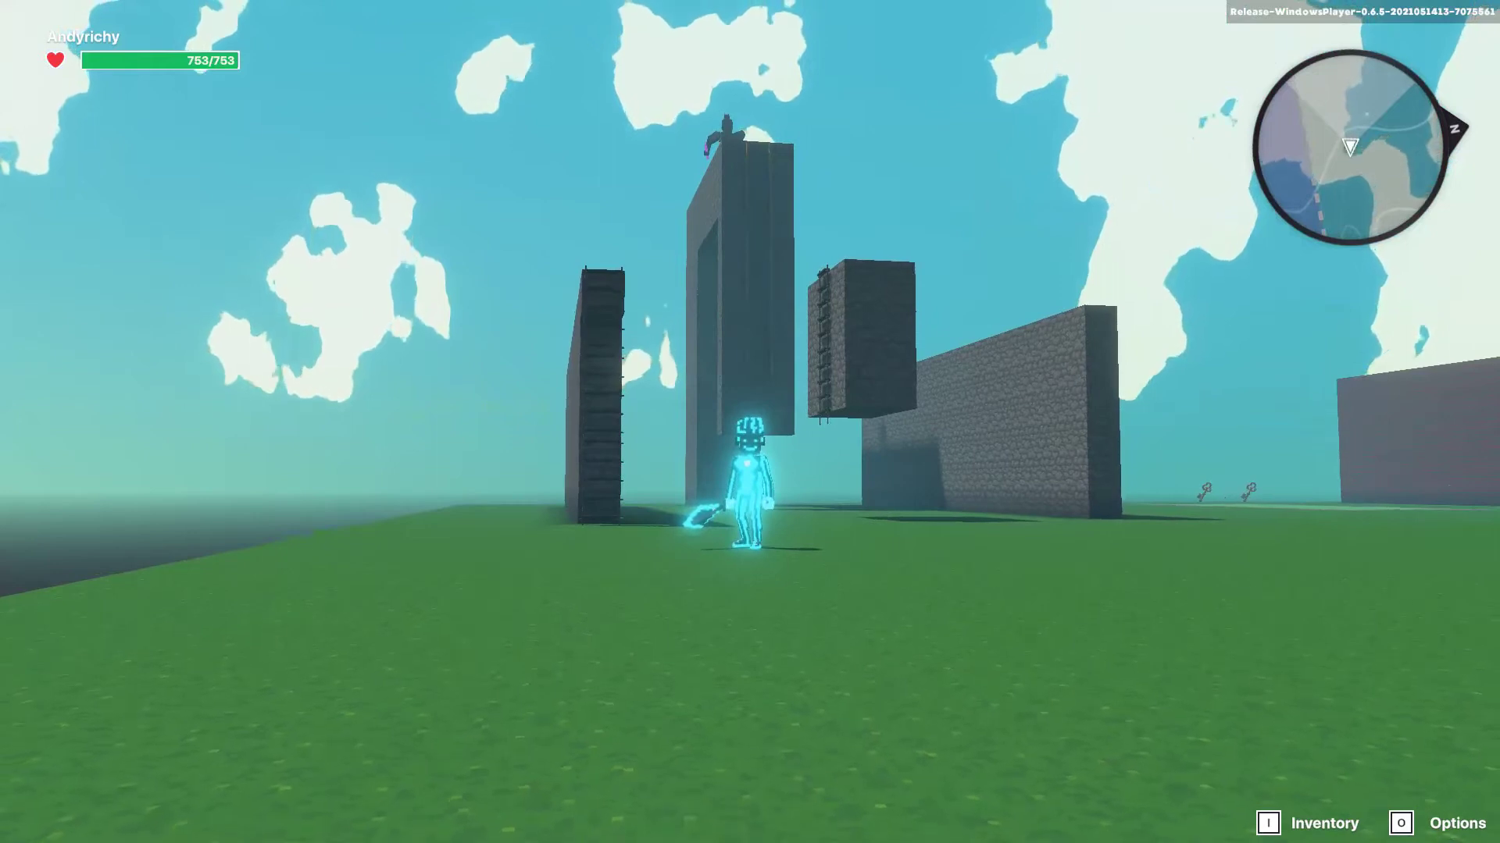
pyautogui.press('w')
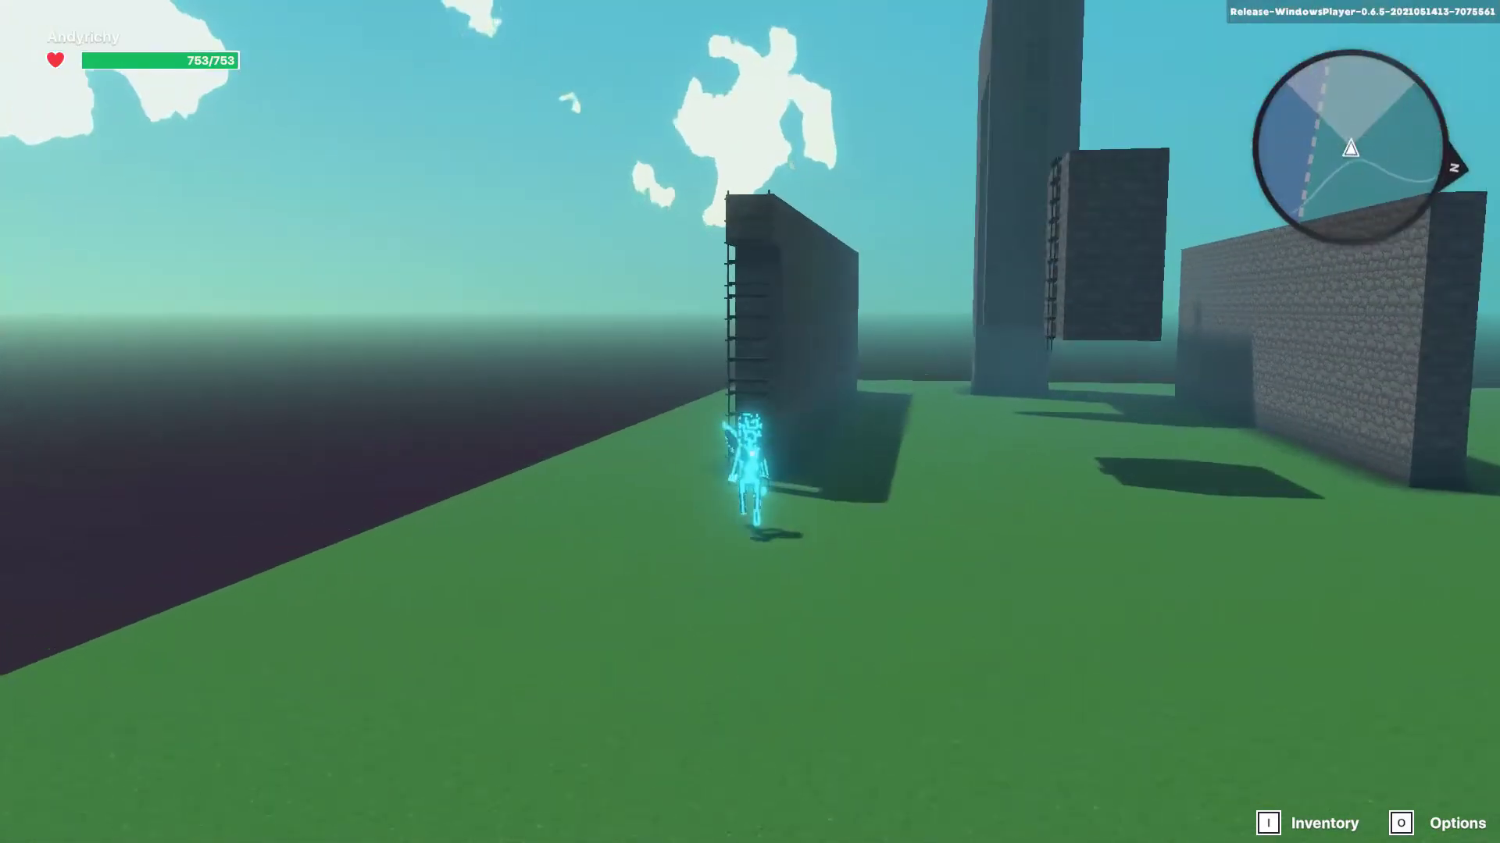
pyautogui.press('w')
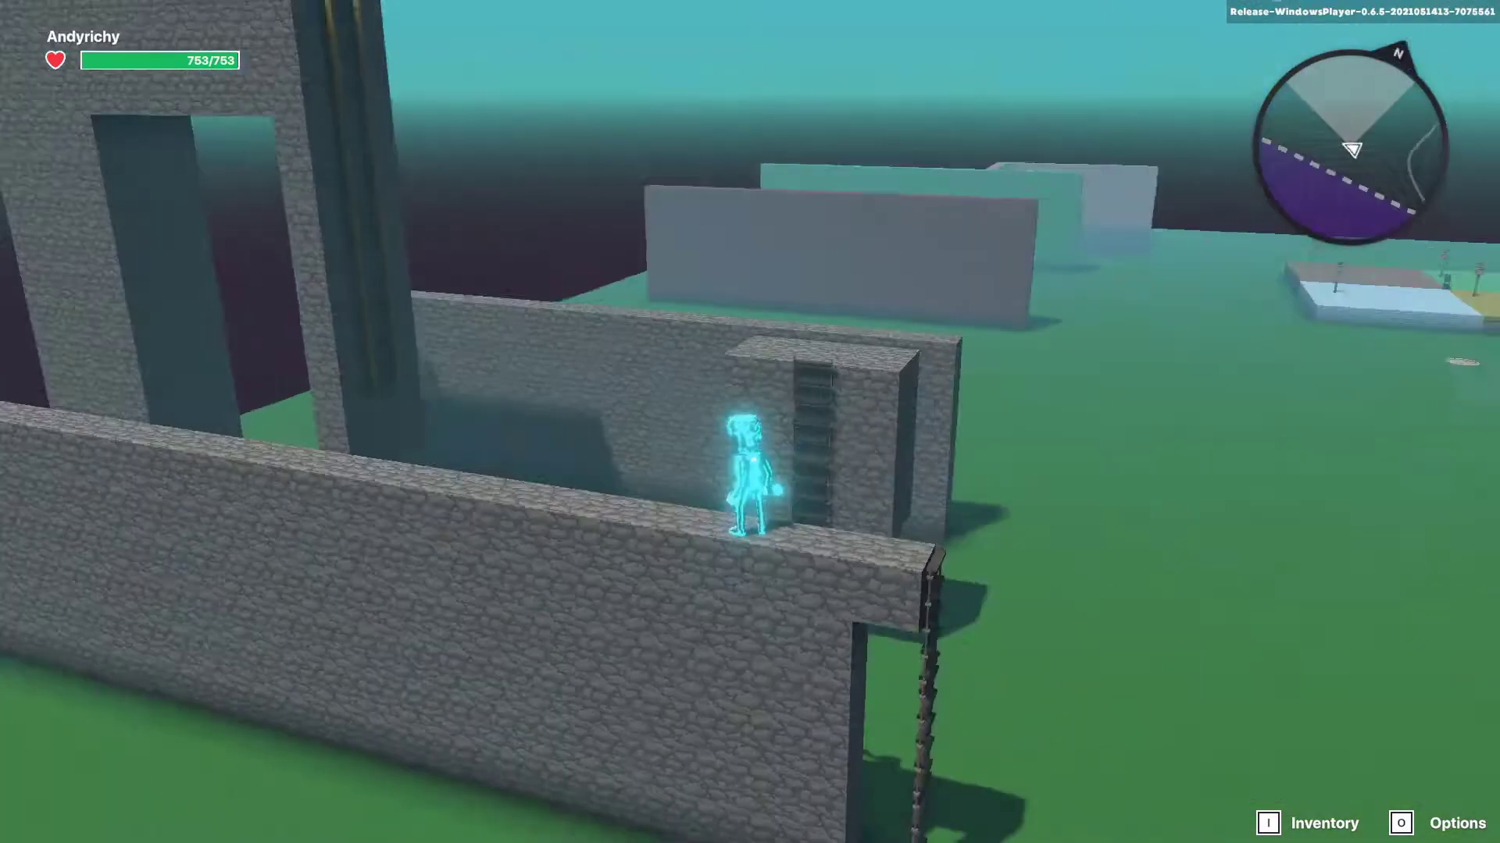
pyautogui.press('w')
pyautogui.press('space')
pyautogui.press('w')
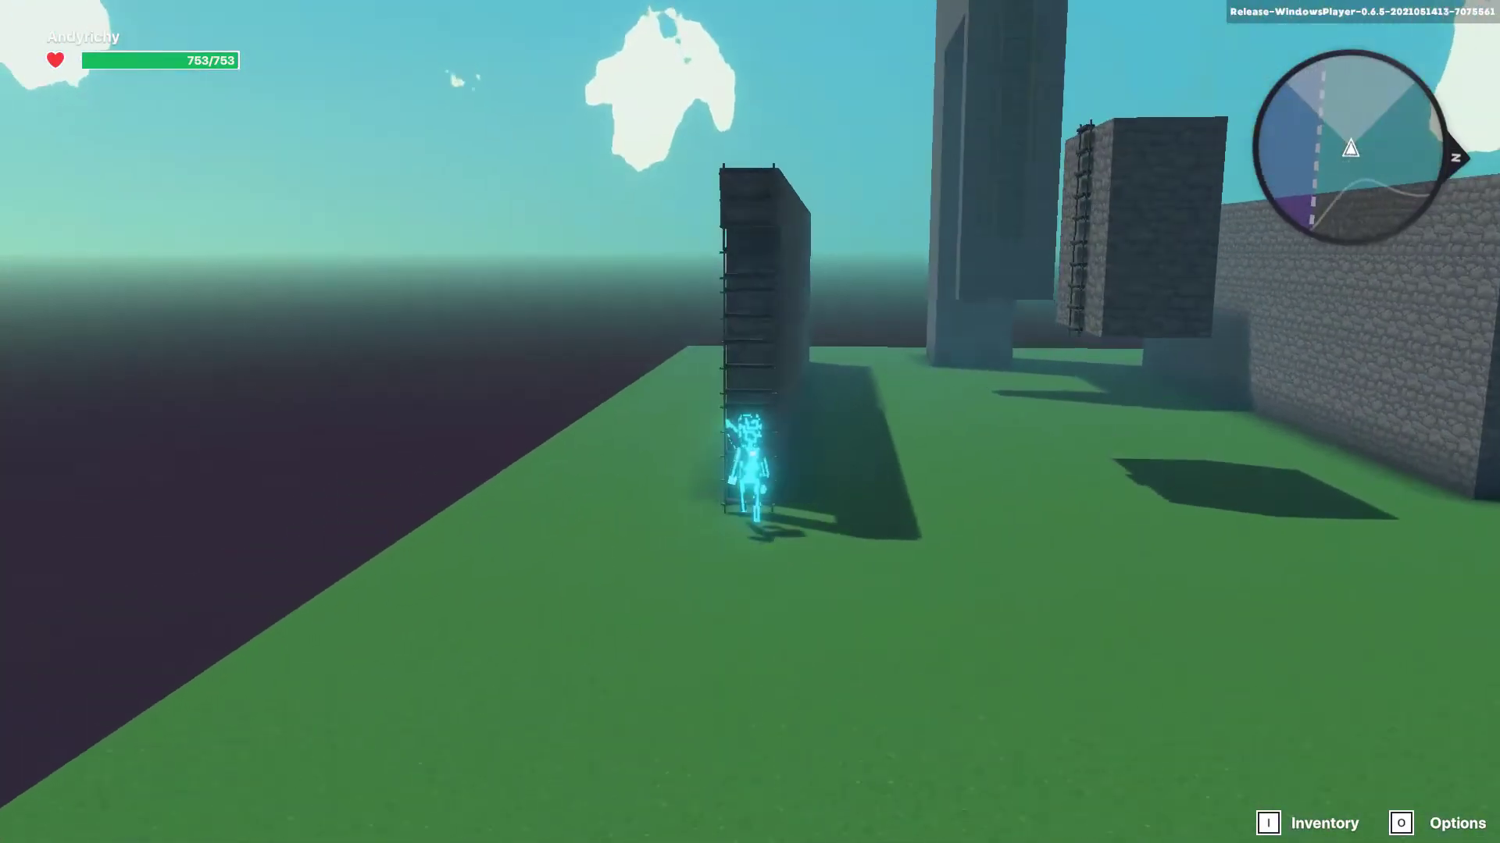
# - Climb the rope ladder, jump onto the ladder of the floating block and climb to the block's top
pyautogui.press('w')
pyautogui.press('space')
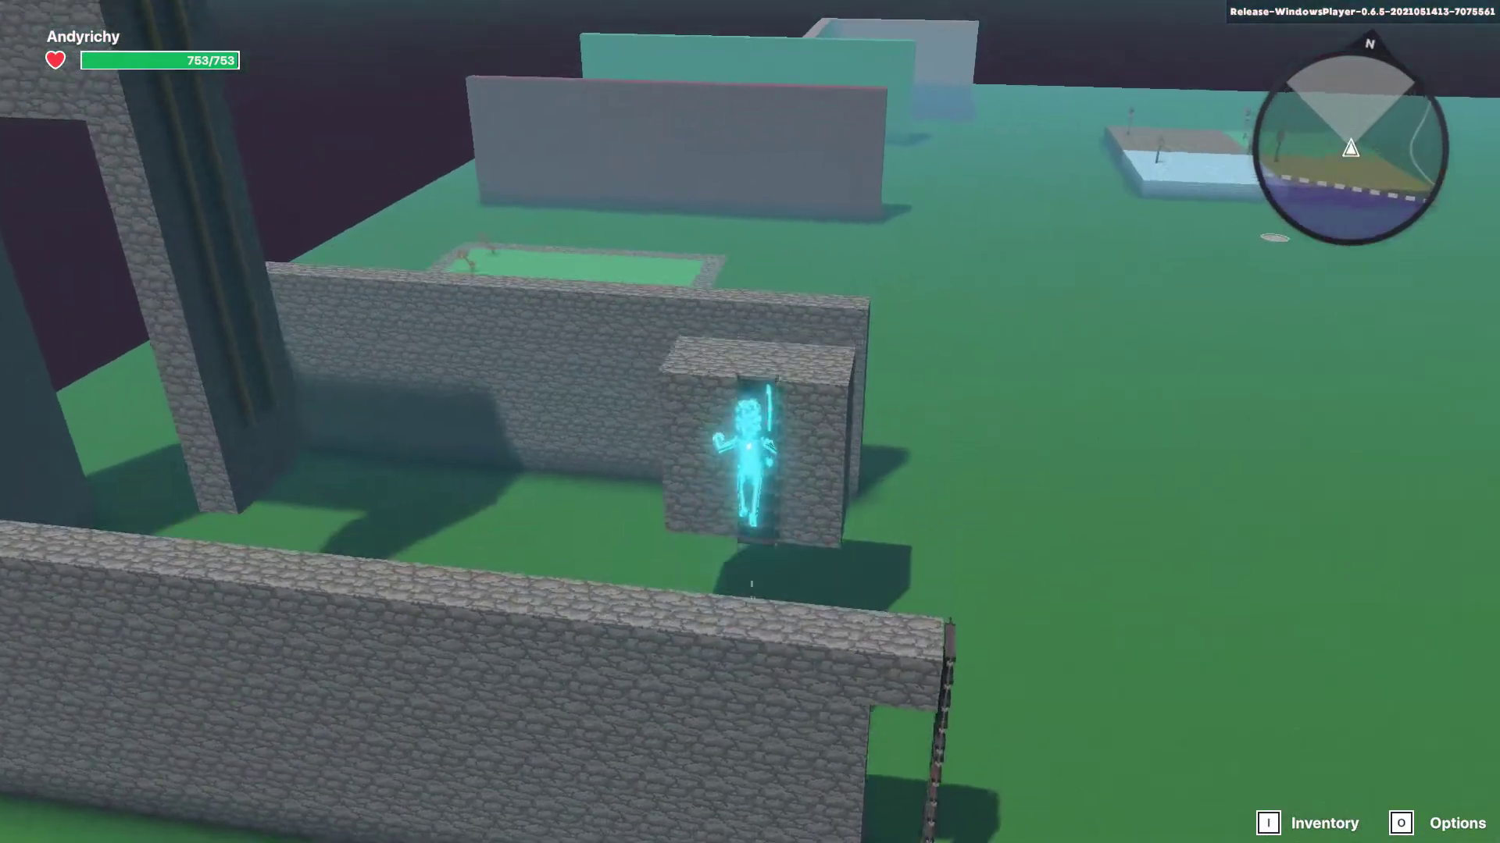
pyautogui.press('w')
pyautogui.press('w')
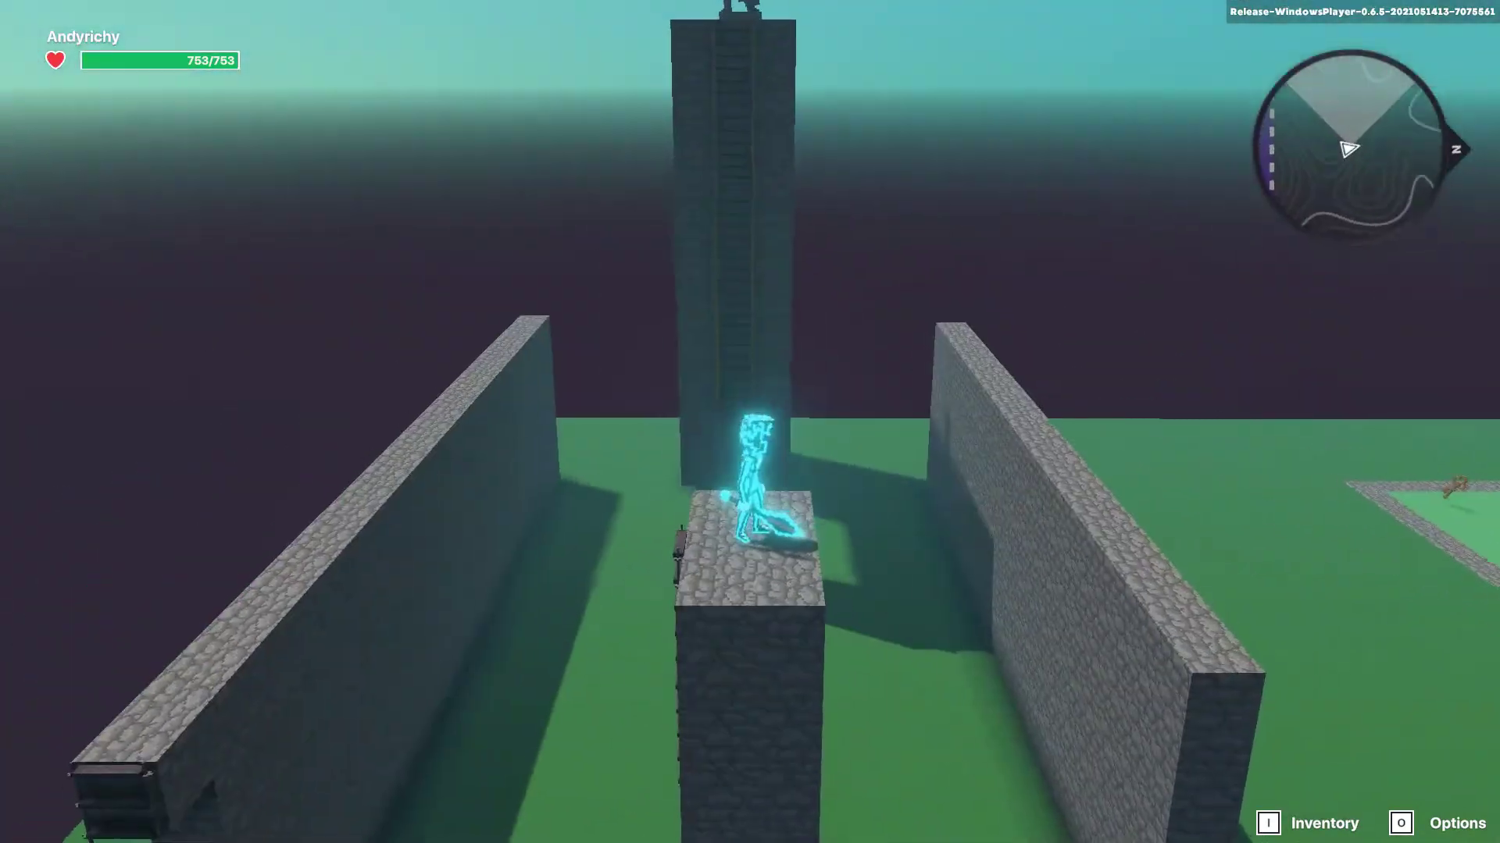
# - Jump from the floating block onto the tower's ladder and climb up to the statue platform
pyautogui.press('space')
pyautogui.press('w')
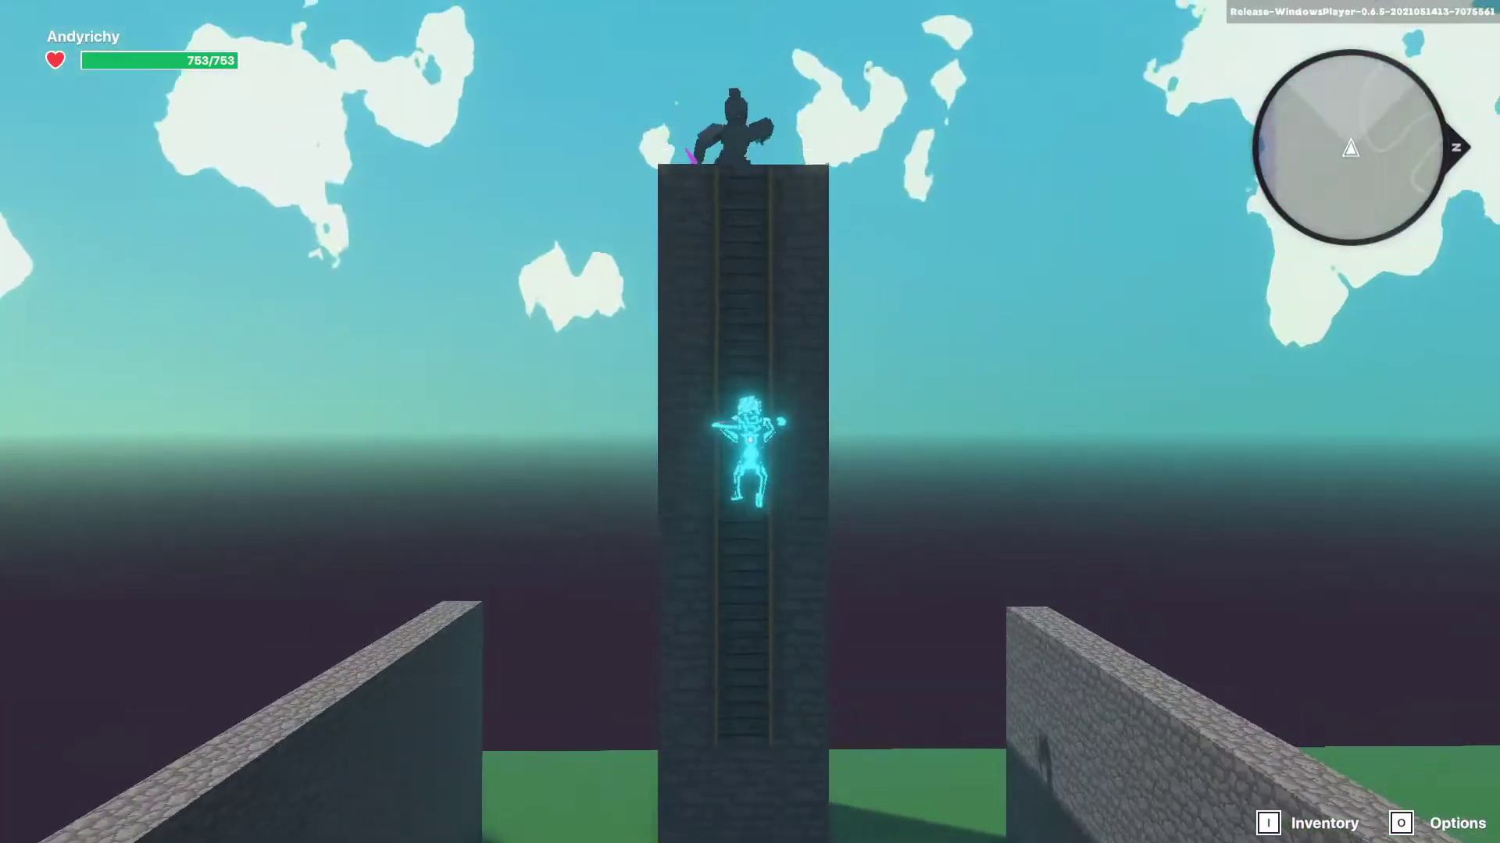
pyautogui.press('w')
pyautogui.press('space')
pyautogui.press('w')
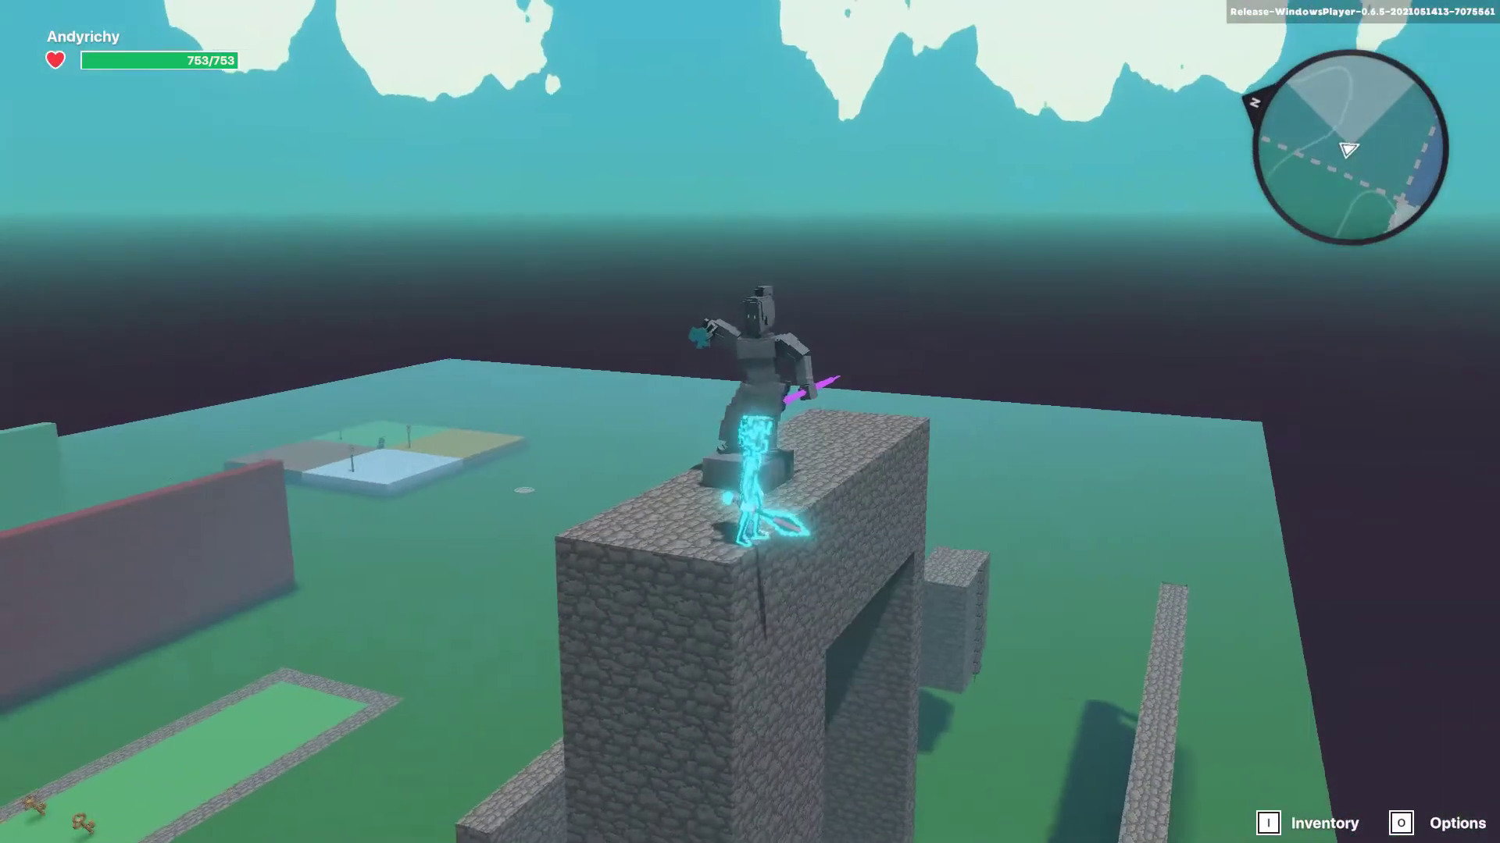
# - Jump over the statue, then leap from the tower down across the floating block to the grass
pyautogui.press('space')
pyautogui.press('w')
pyautogui.press('space')
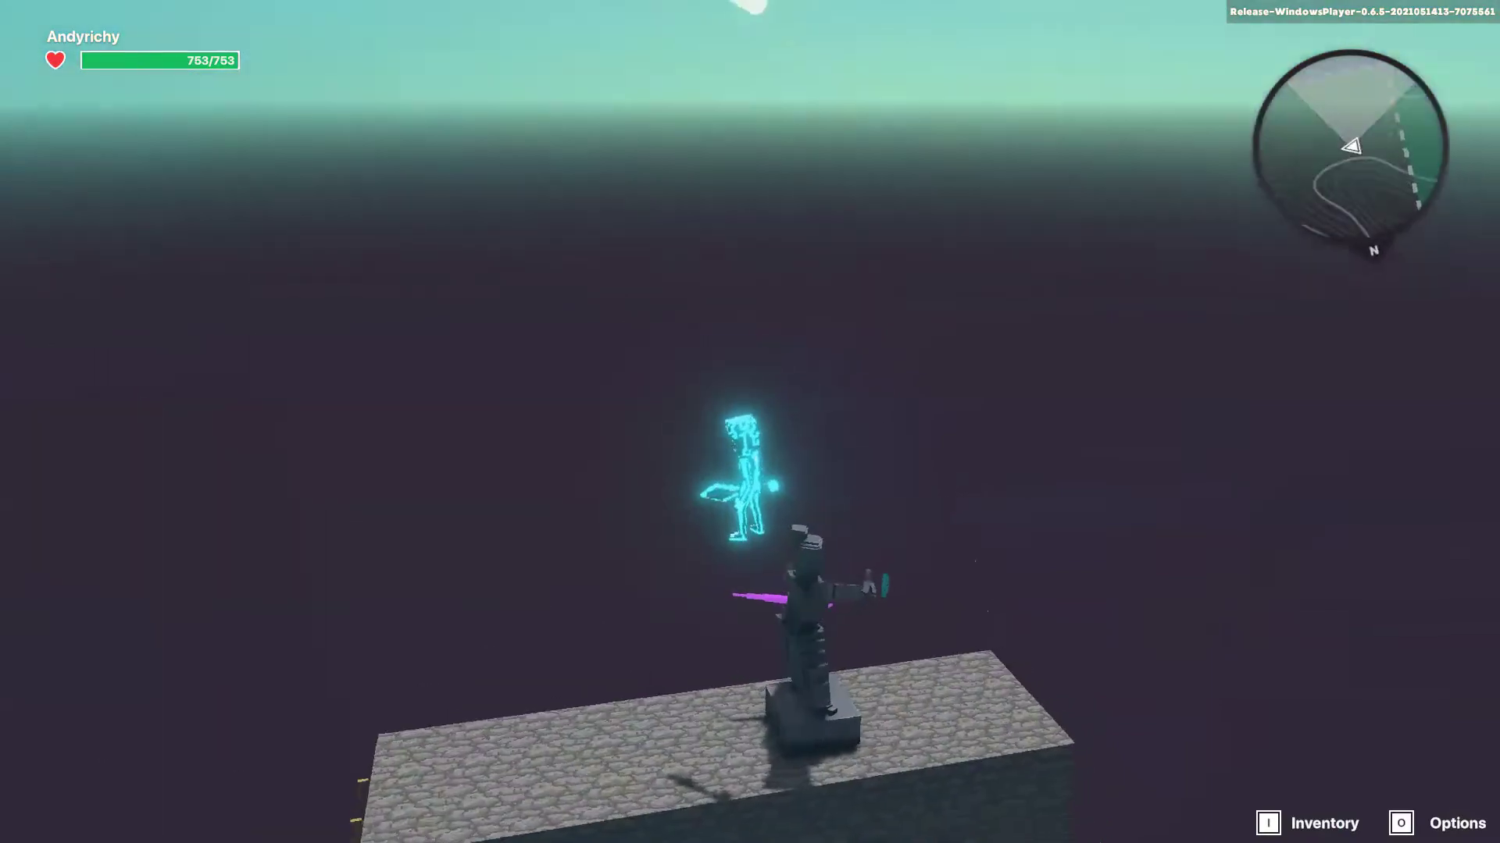
pyautogui.press('w')
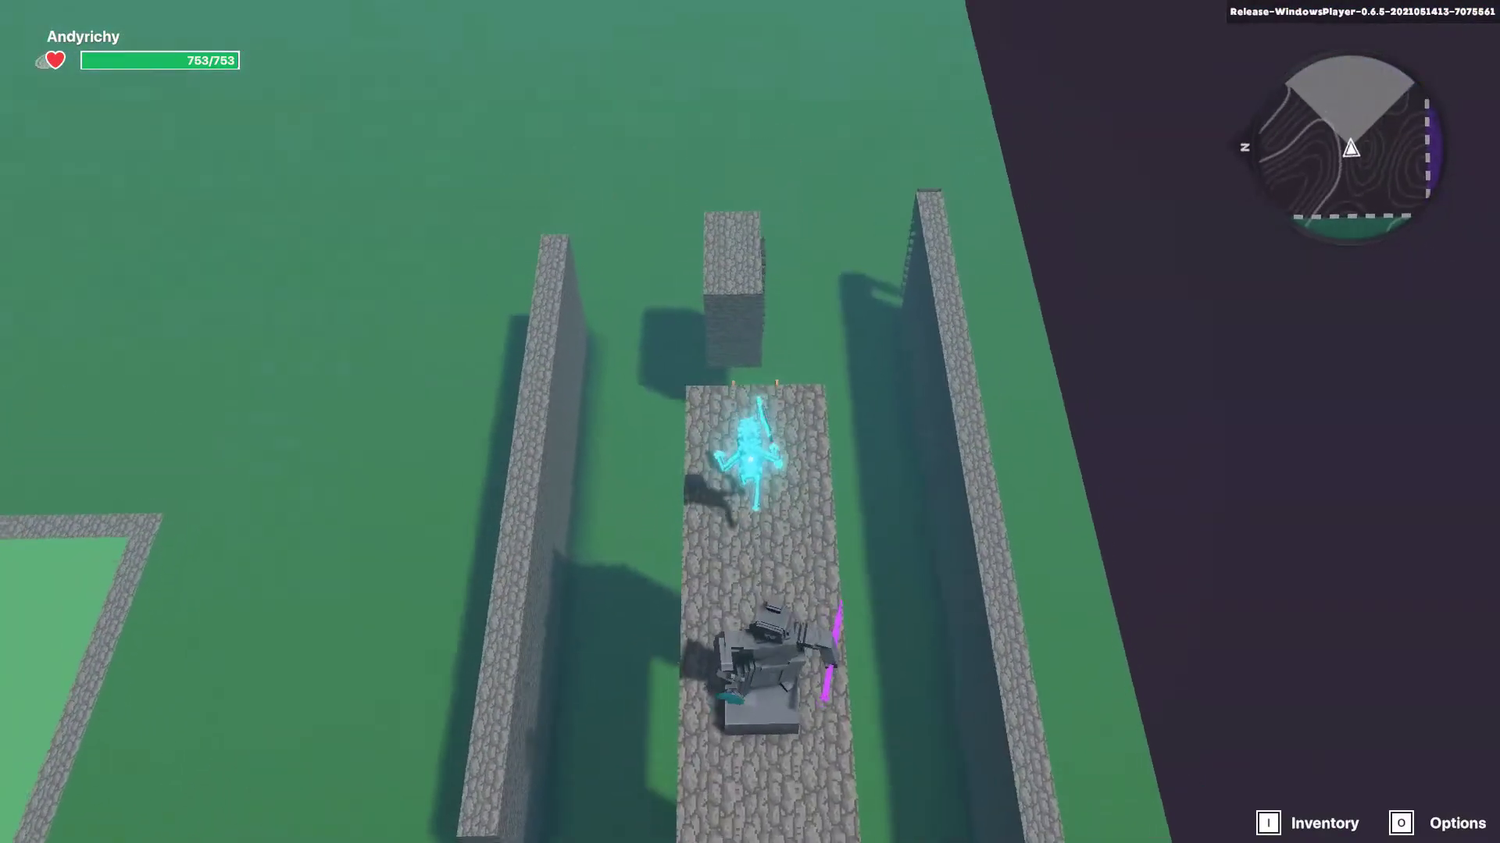
pyautogui.press('space')
pyautogui.press('w')
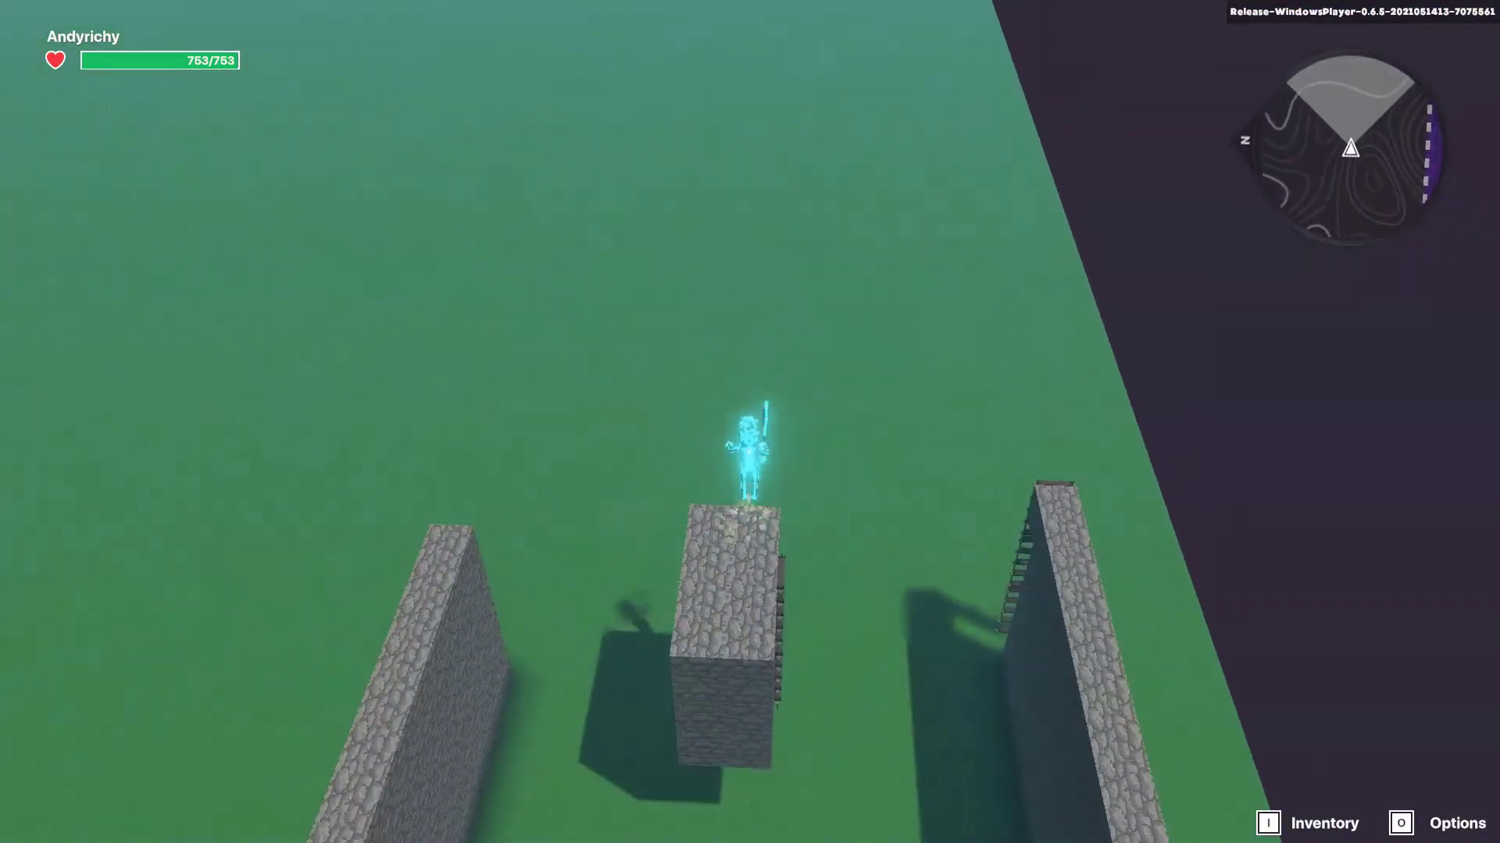
pyautogui.press('w')
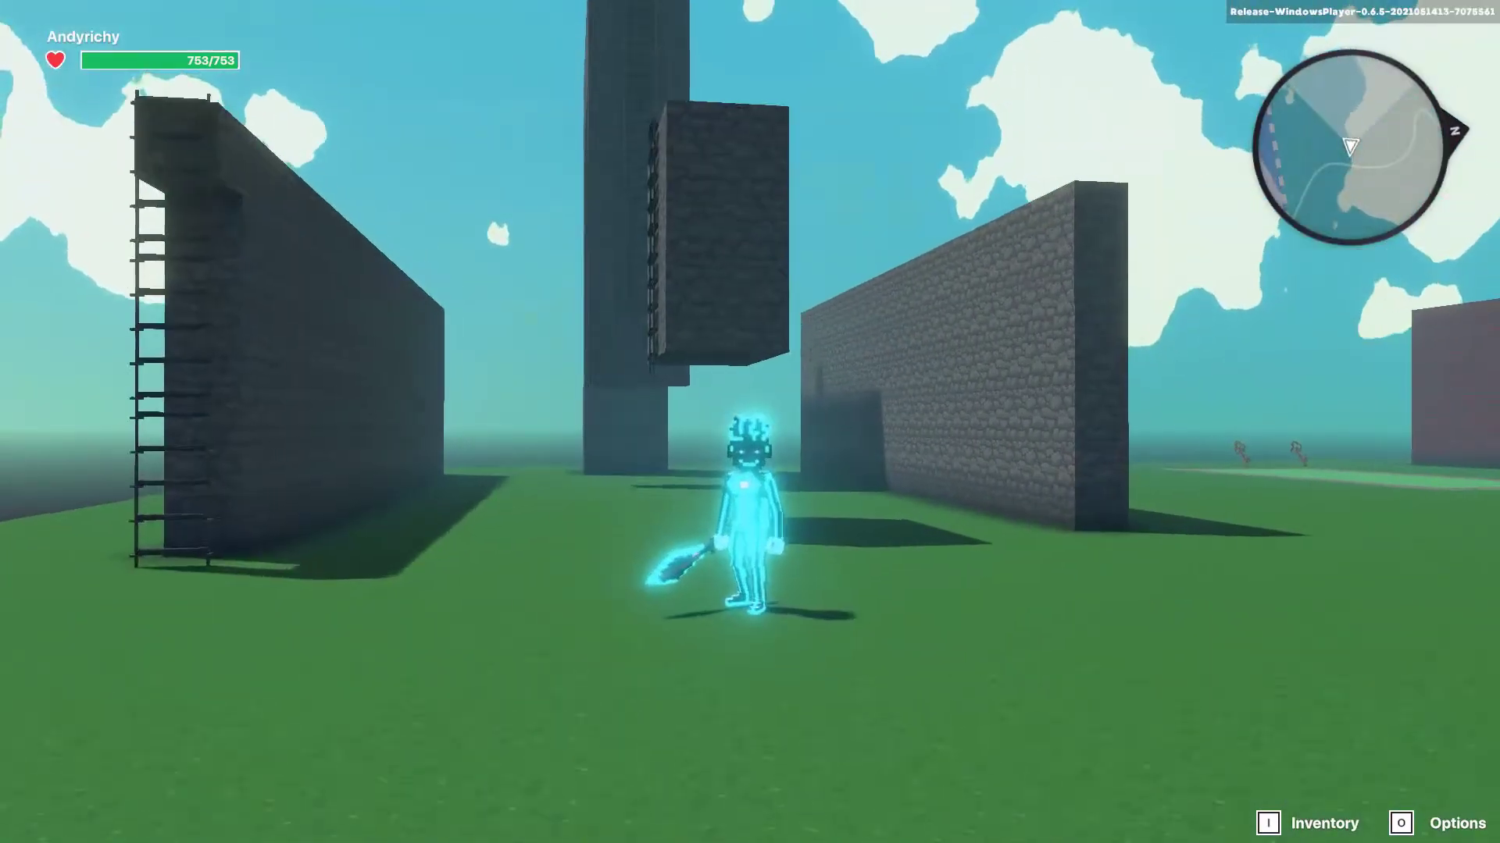
# - Stop the playtest and return to the editor with the rope-ladder wall in view
pyautogui.press('Escape')
pyautogui.moveTo(670, 625); pyautogui.dragTo(702, 441, button='right')
pyautogui.press('w')
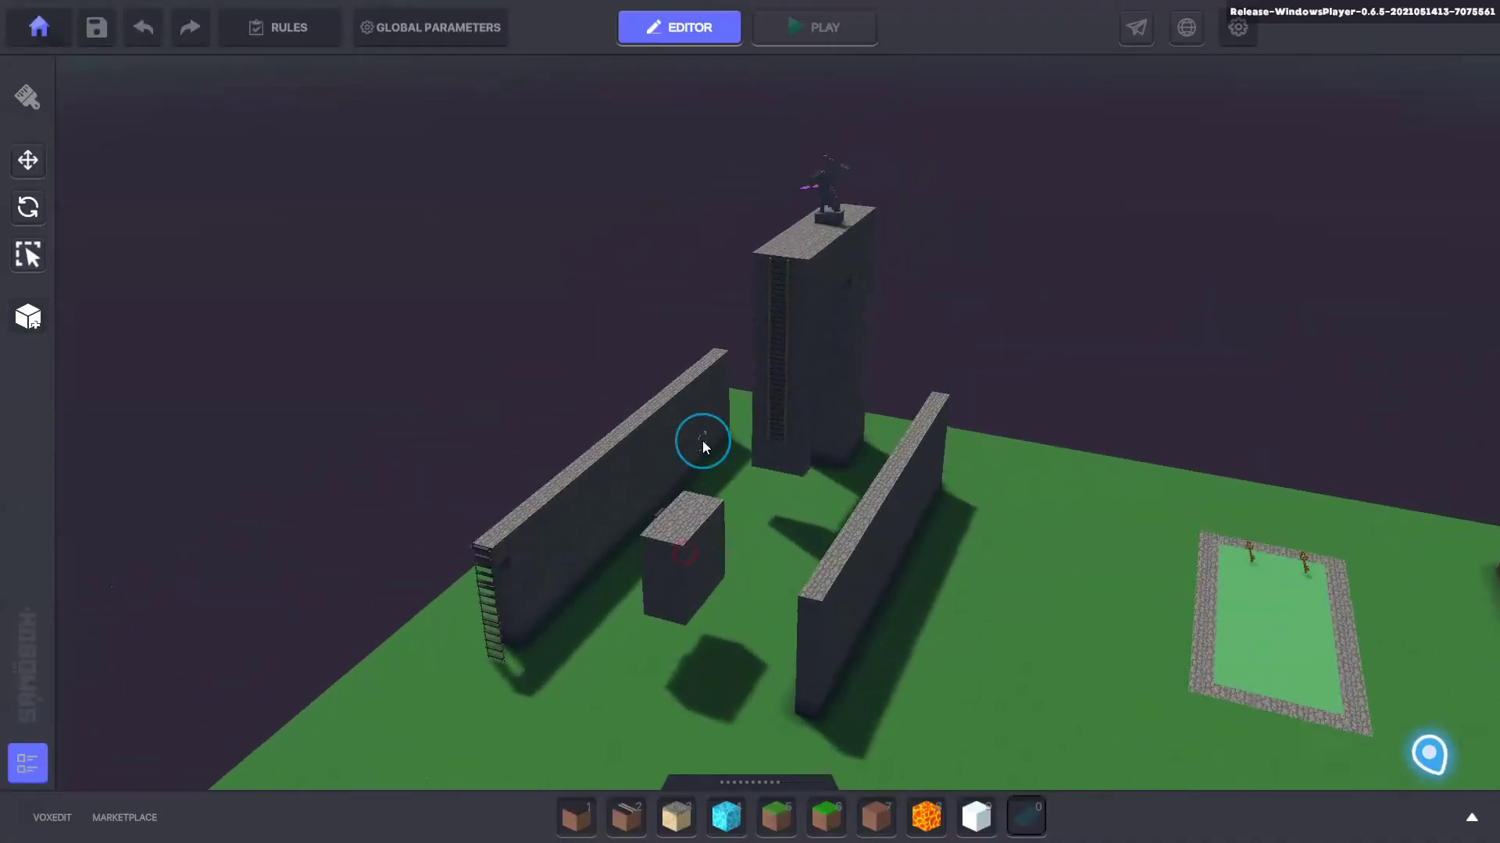
pyautogui.moveTo(664, 544); pyautogui.dragTo(849, 485, button='middle')
pyautogui.scroll(3, 848, 428)
pyautogui.moveTo(685, 622); pyautogui.dragTo(755, 587, button='right')
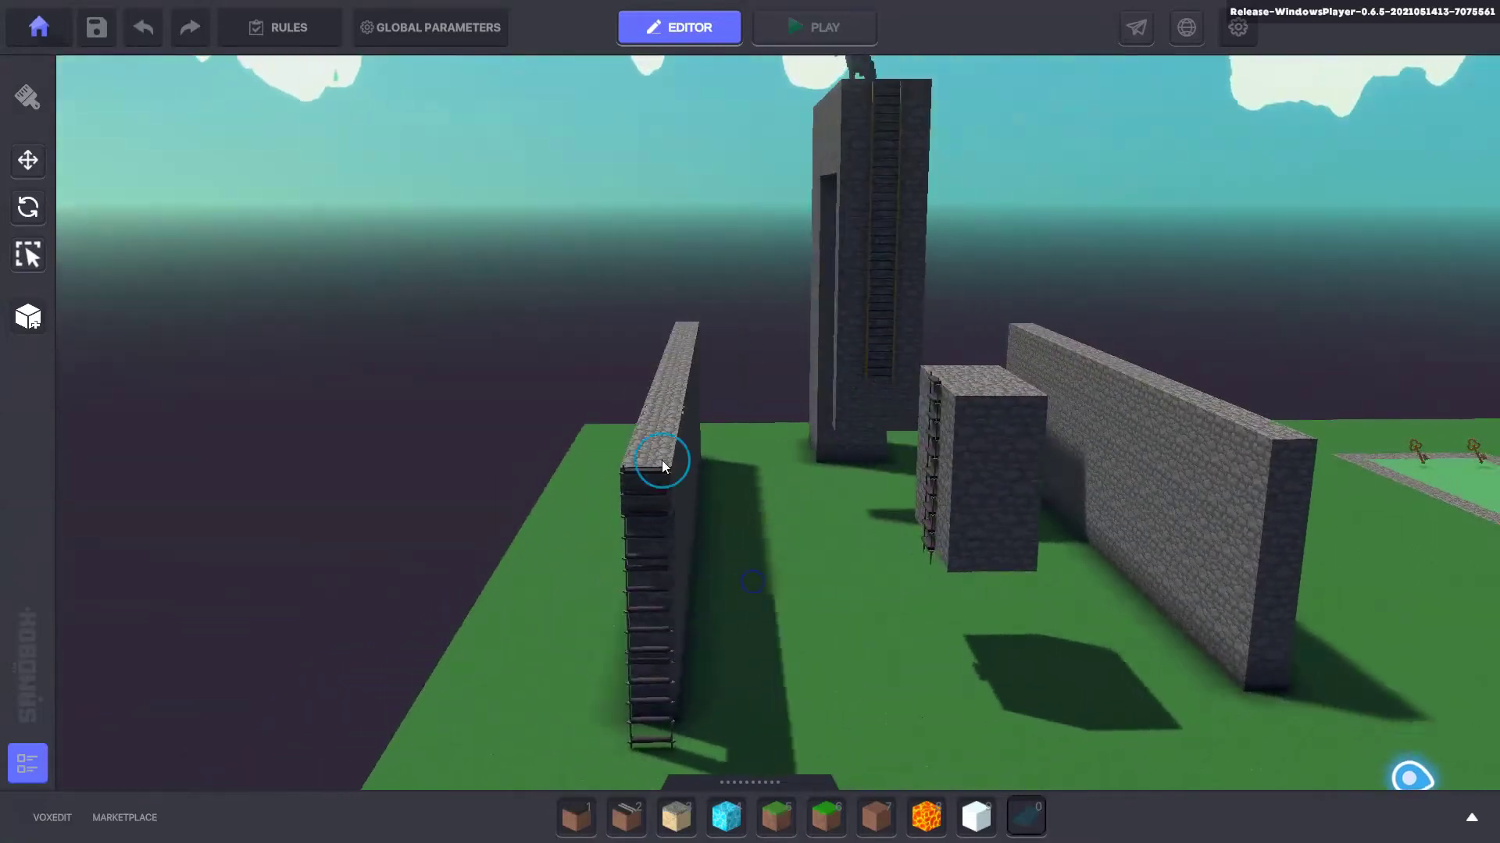
# - Search the asset library for "ladd" and choose the Ladder for tank or palace asset for placement
pyautogui.click(1473, 821)
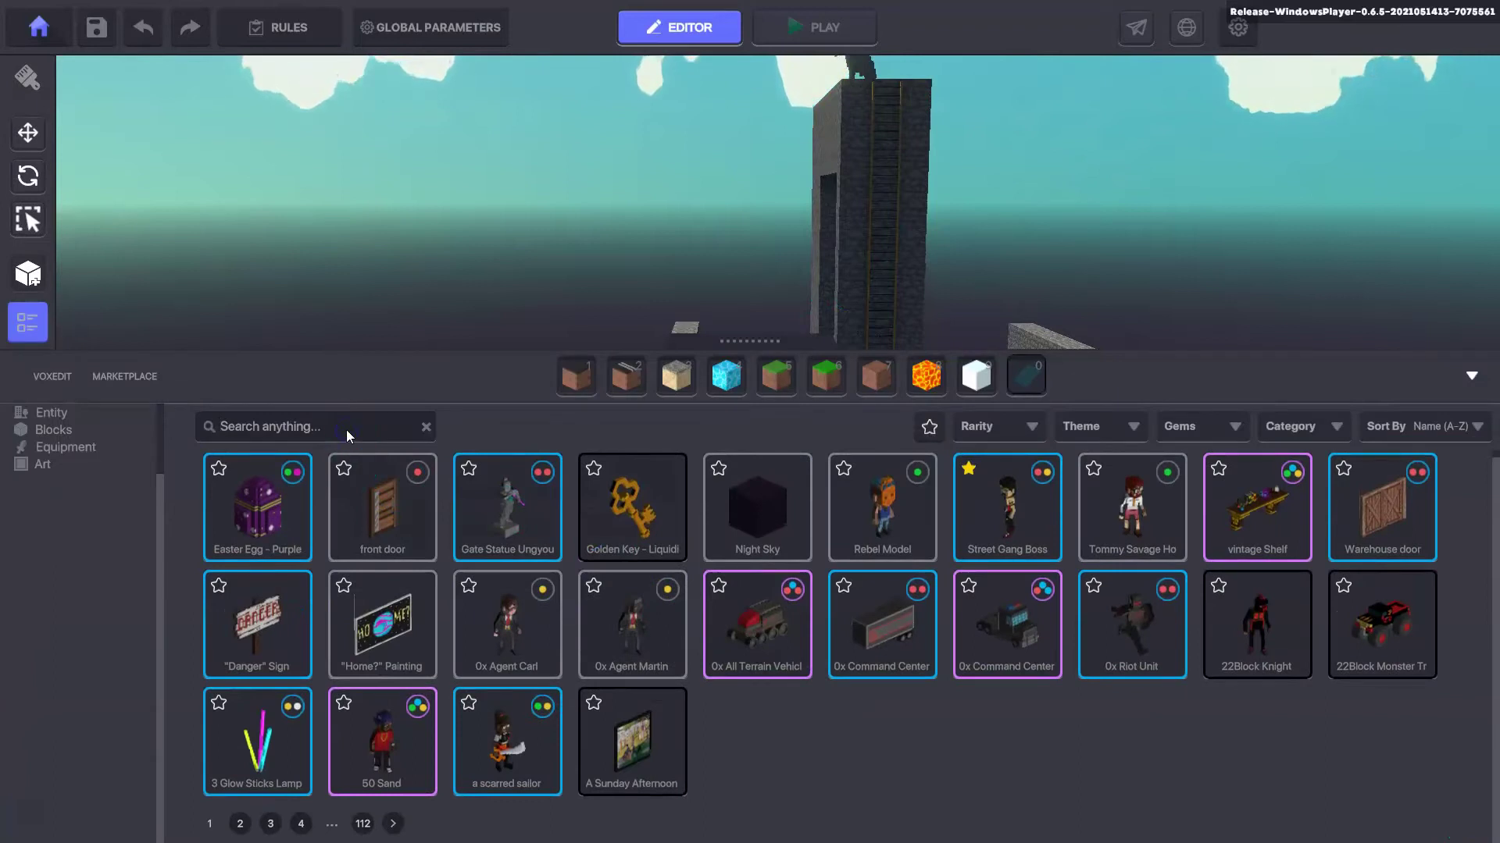
pyautogui.write('la')
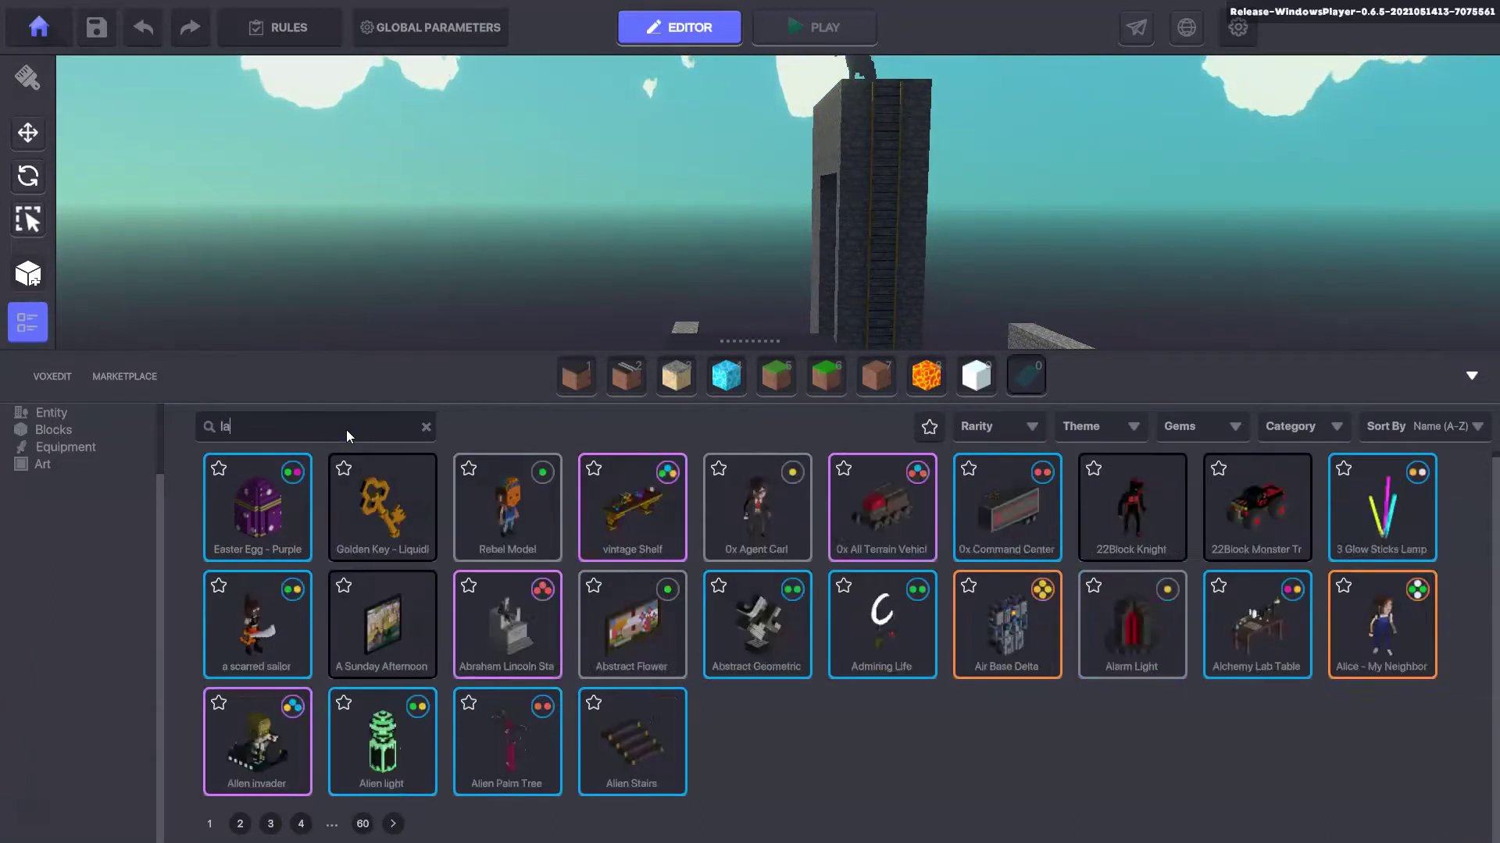
pyautogui.write('nd')
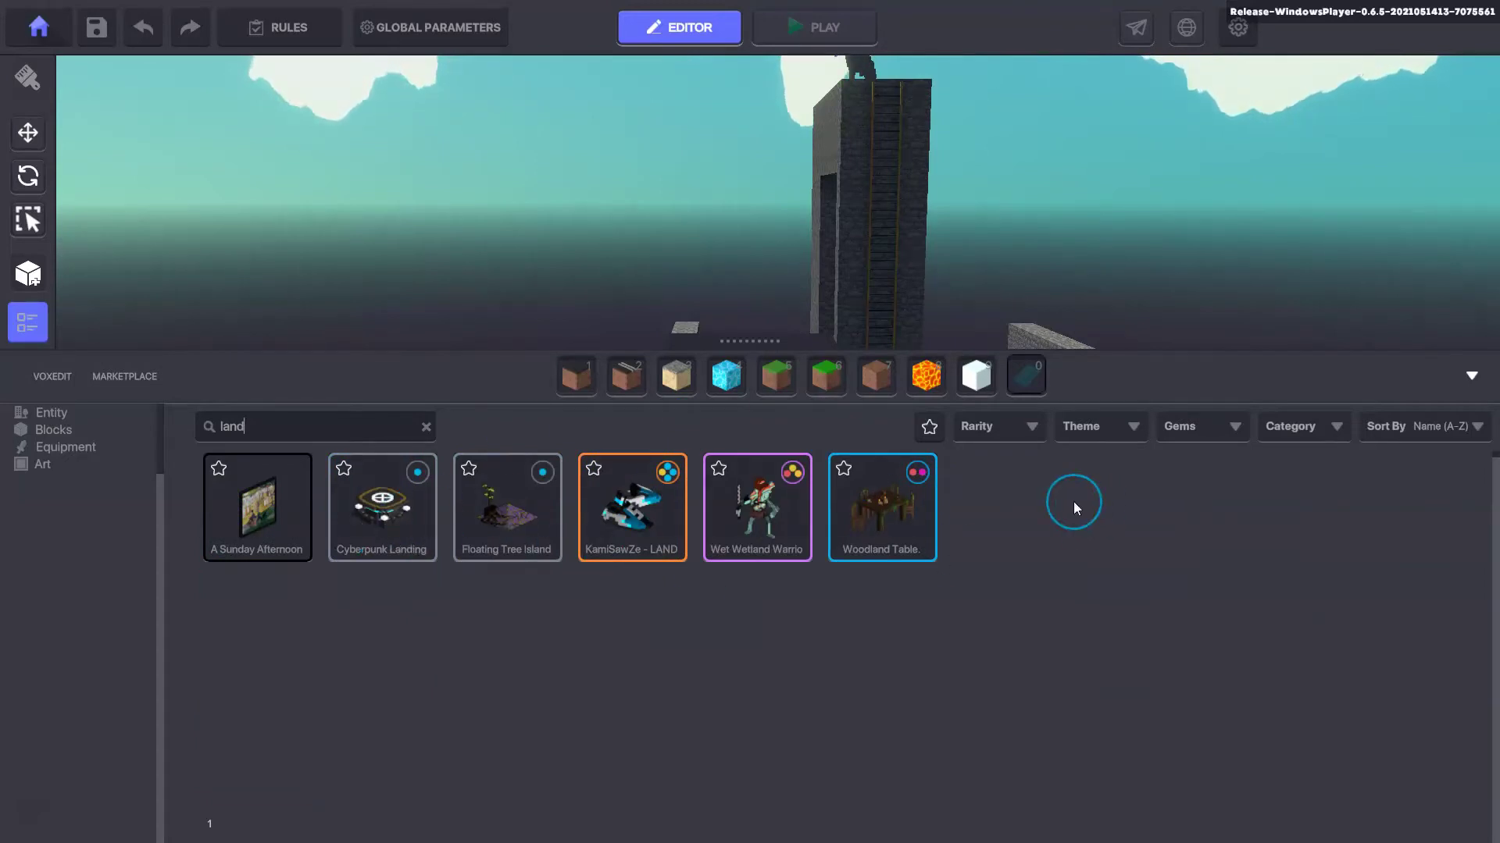
pyautogui.press('BackSpace')
pyautogui.press('BackSpace')
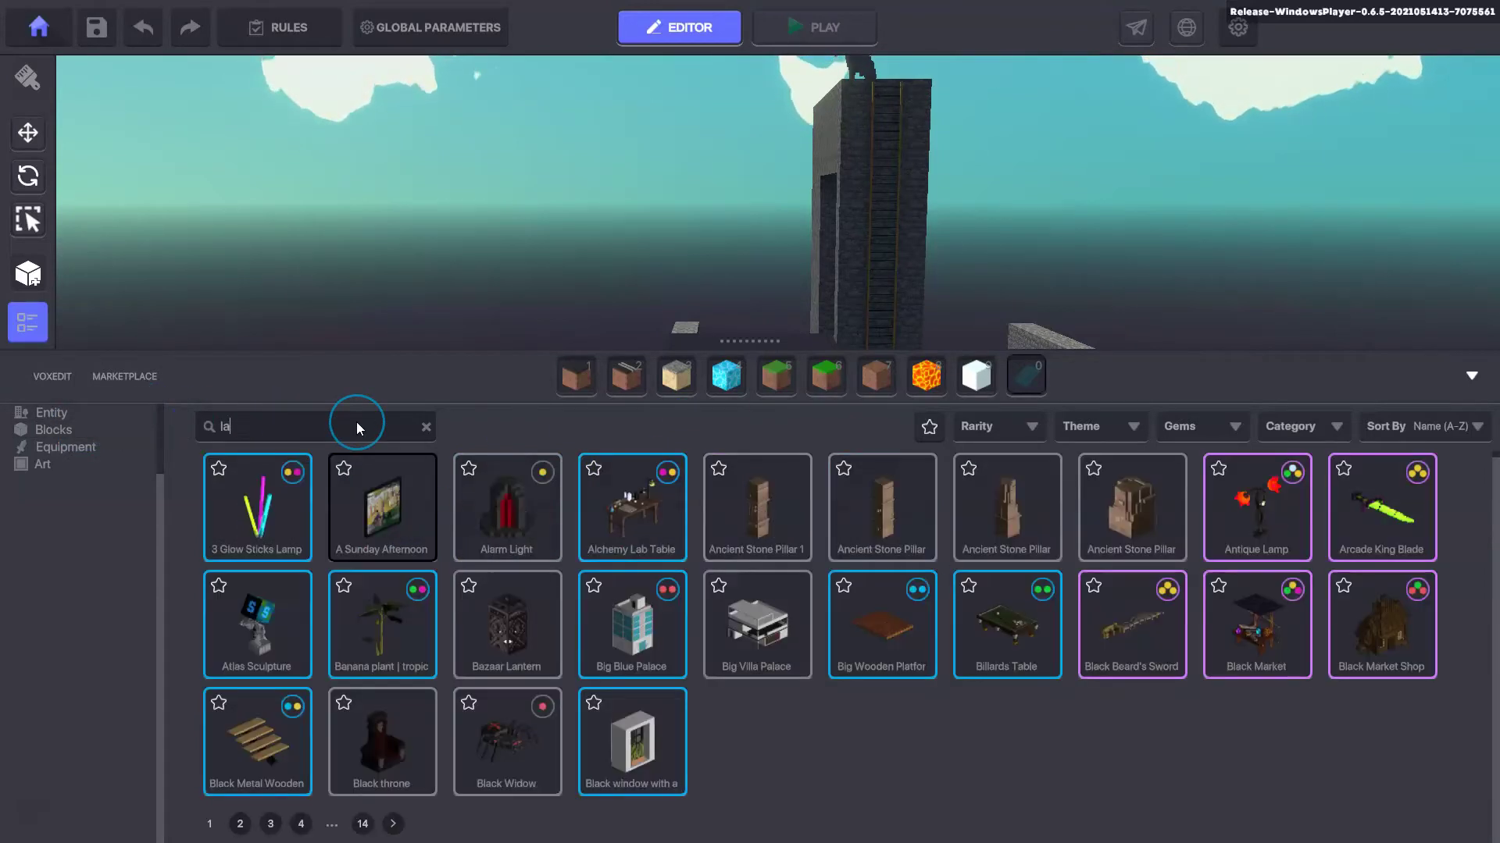
pyautogui.write('dd')
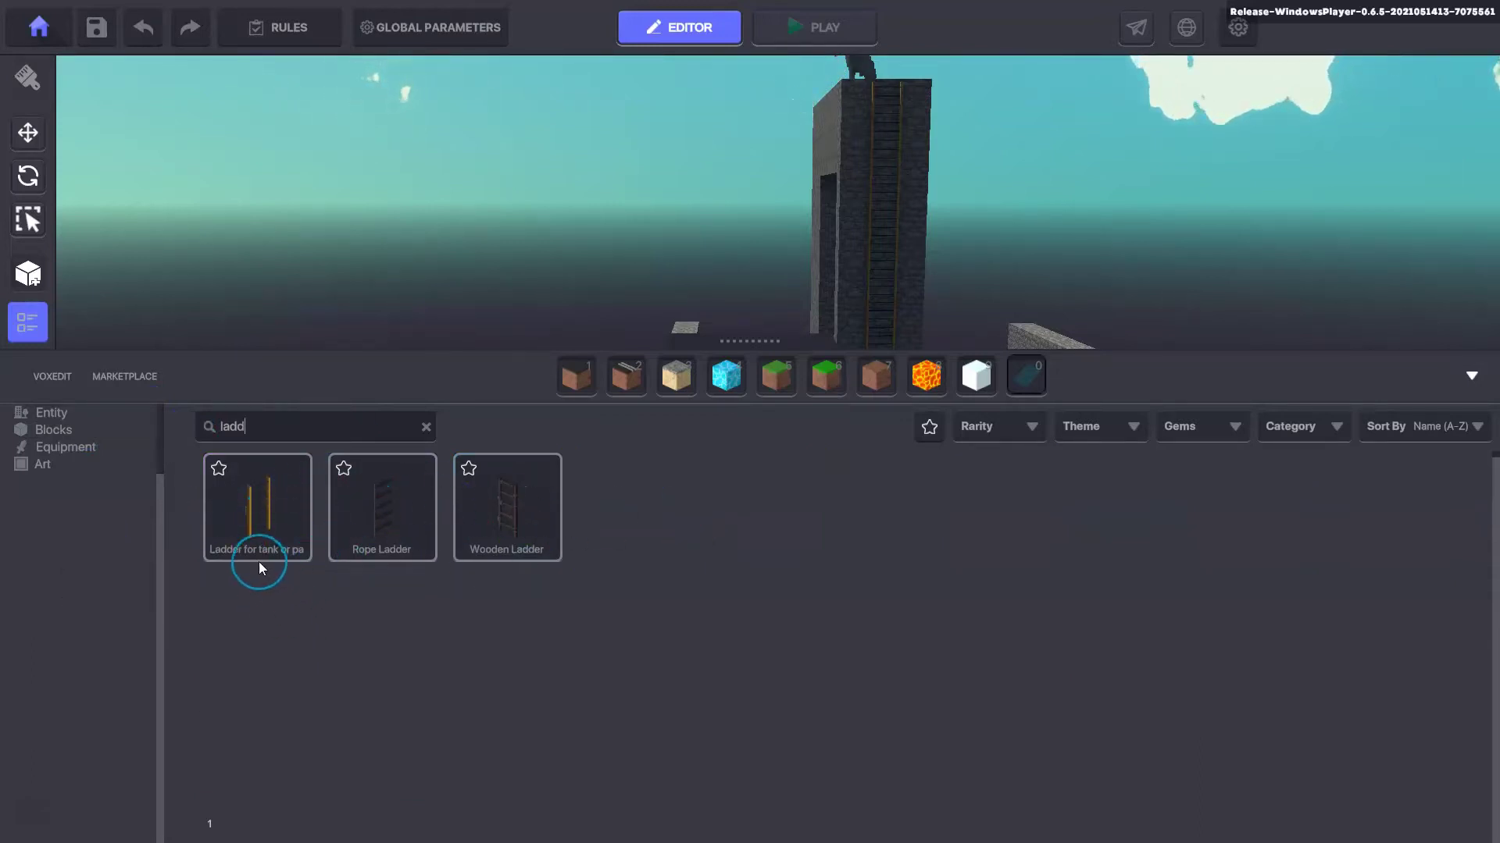
pyautogui.click(277, 517)
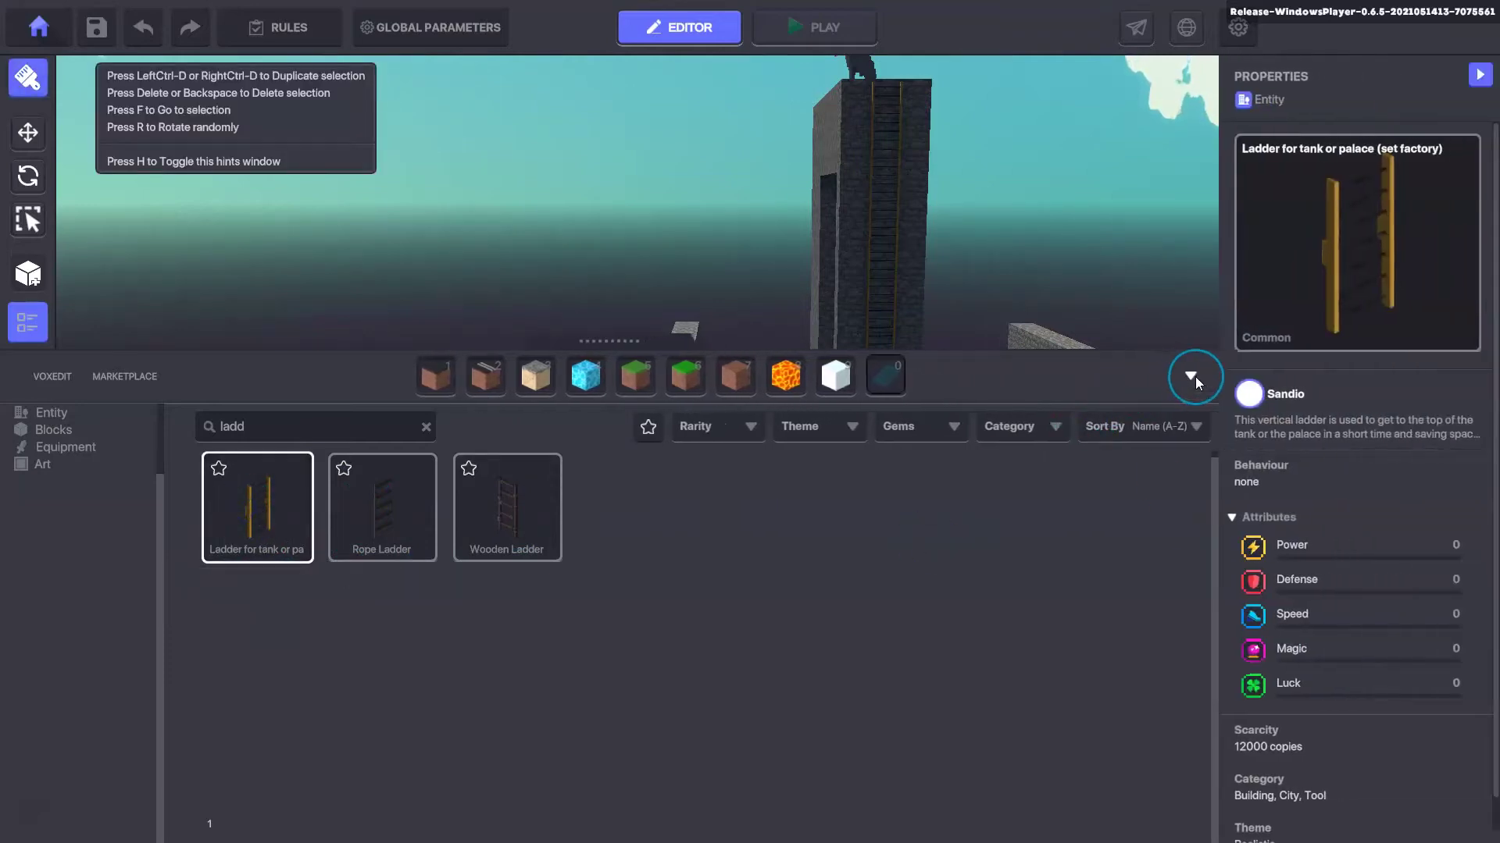
pyautogui.click(1192, 375)
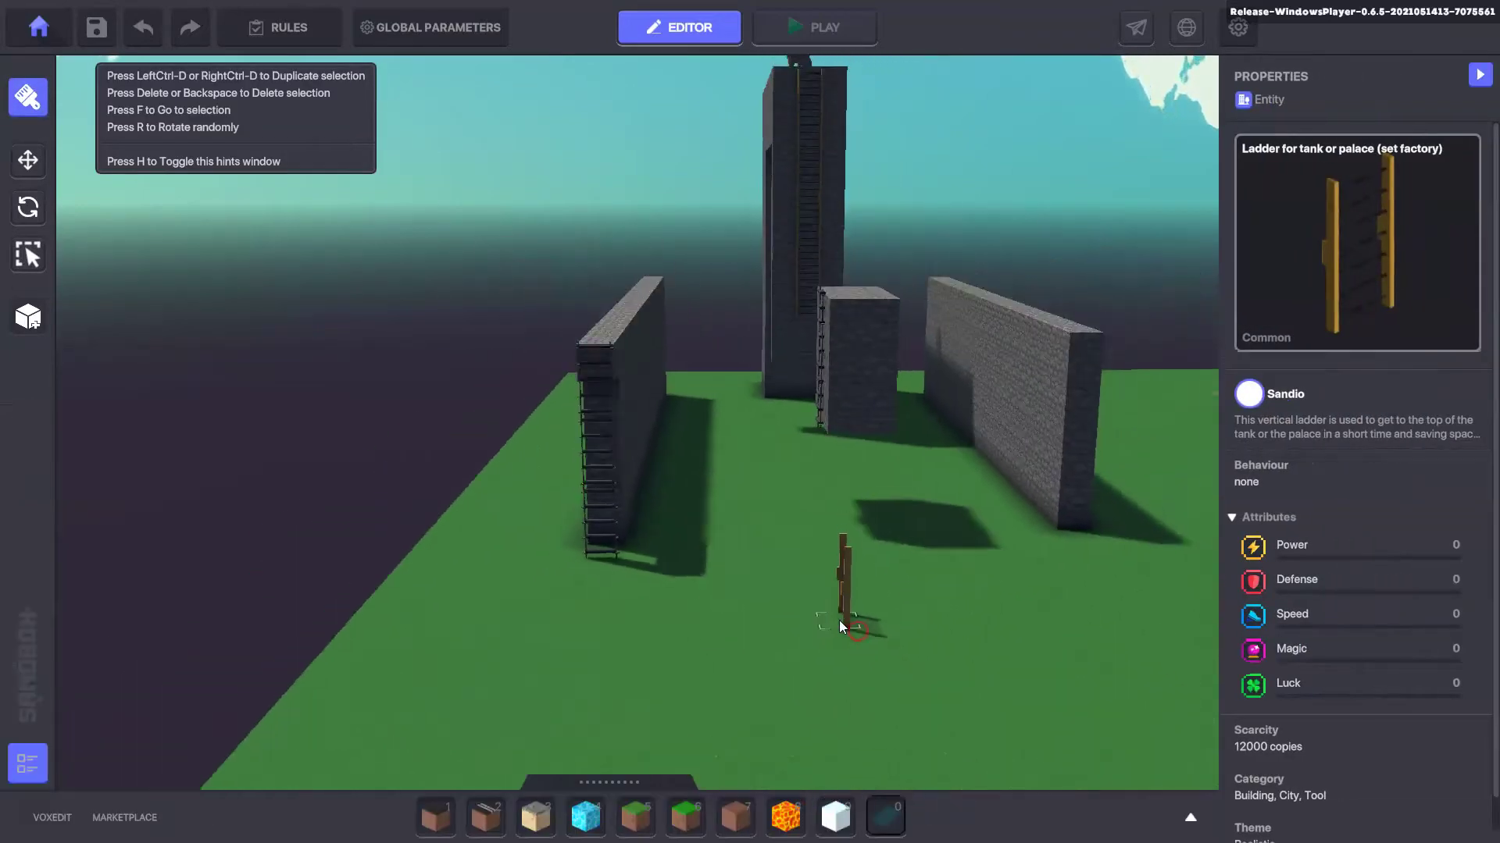
# - Place two copies of the ladder side by side on the grass in front of the rope-ladder wall
pyautogui.moveTo(837, 626); pyautogui.dragTo(654, 674, button='right')
pyautogui.scroll(5, 653, 668)
pyautogui.click(681, 536)
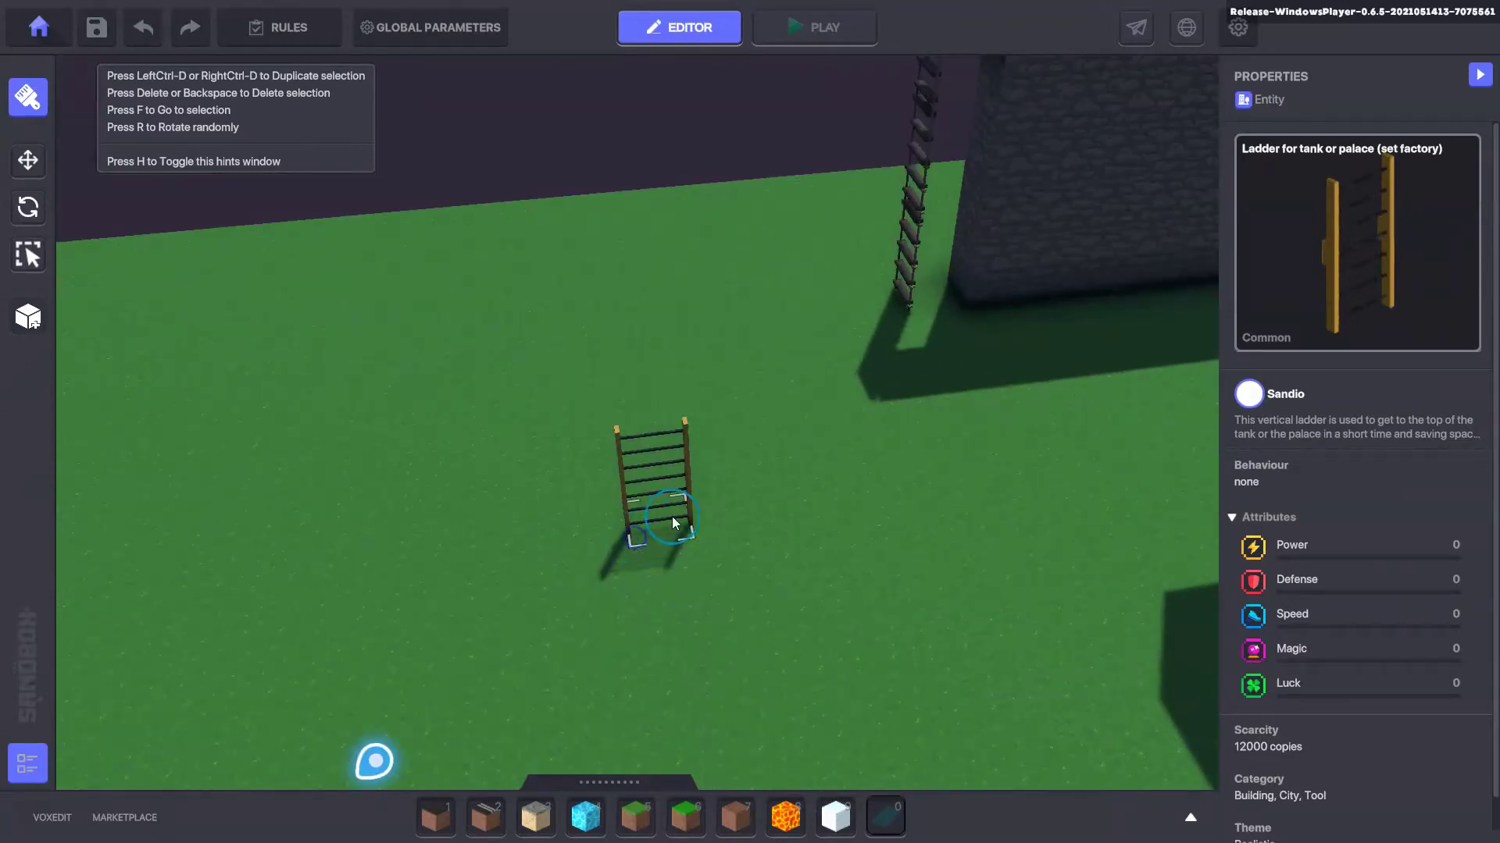
pyautogui.click(680, 534)
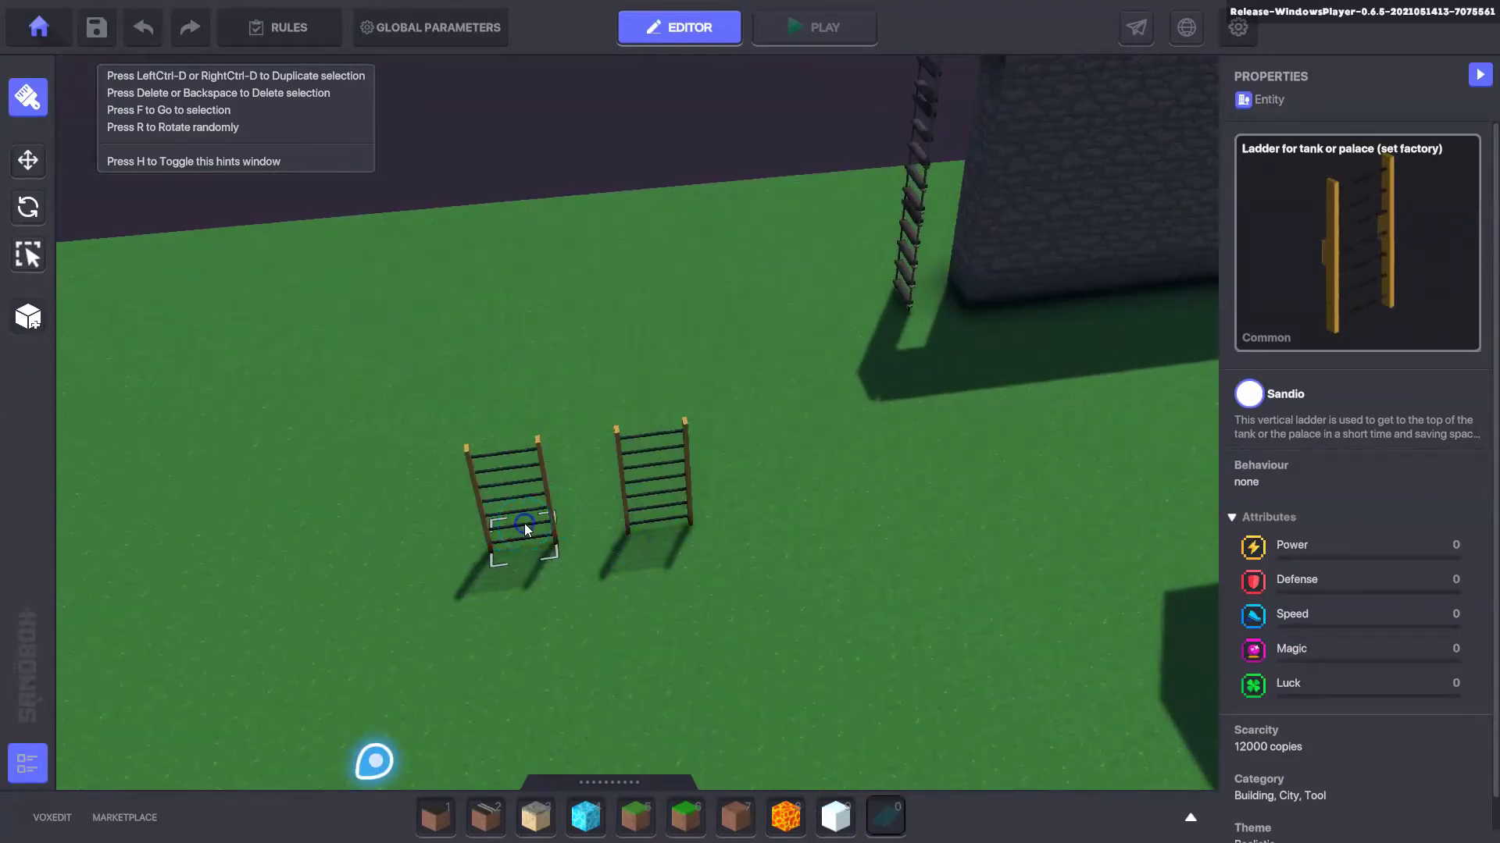
# - Move one of the two placed ladders directly on top of the other to form a taller ladder
pyautogui.click(32, 157)
pyautogui.click(527, 536)
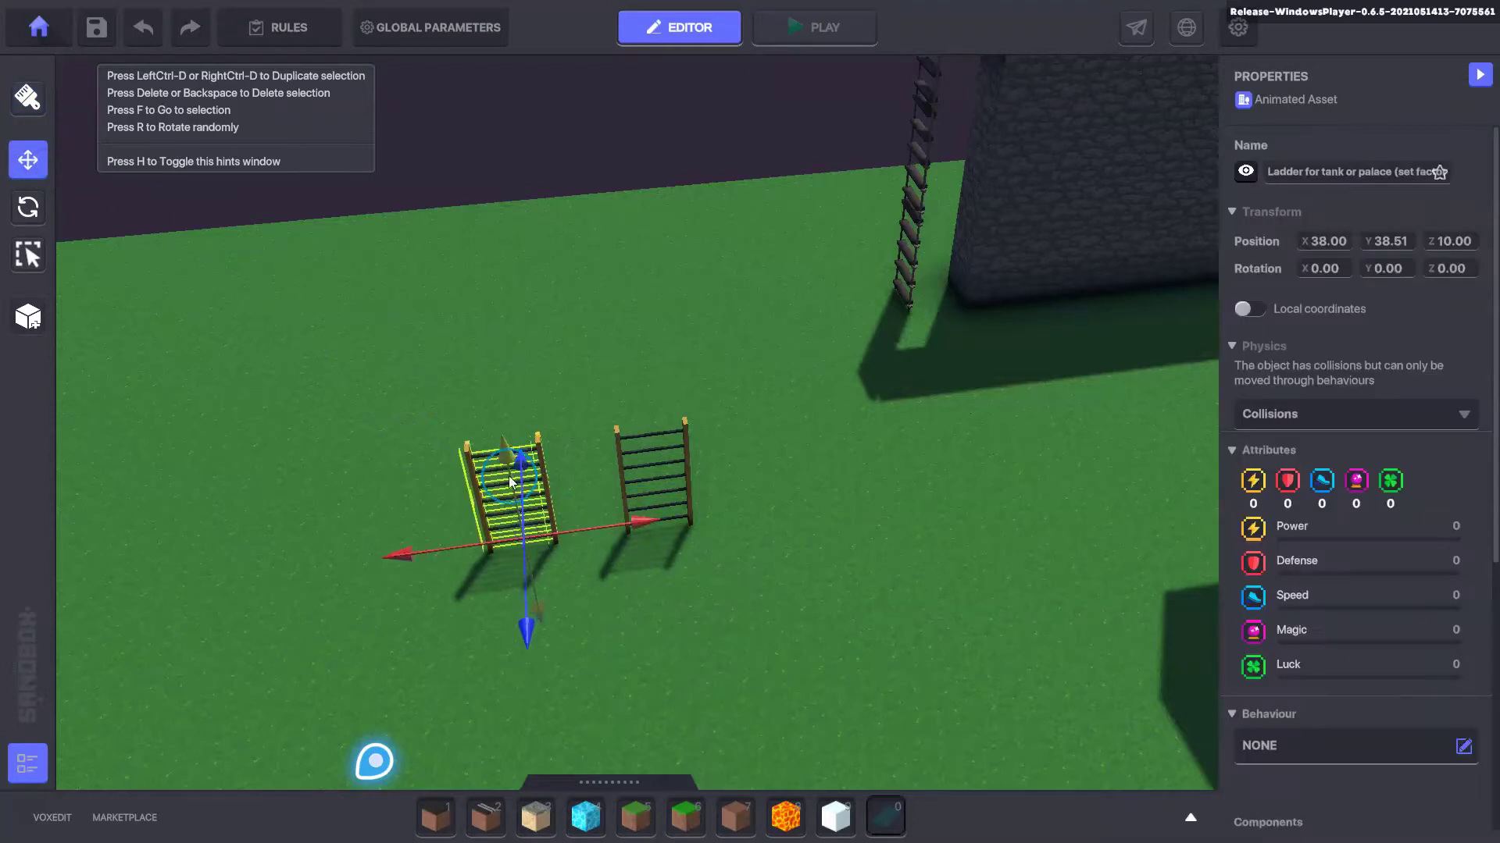
pyautogui.moveTo(613, 424); pyautogui.dragTo(739, 406)
pyautogui.moveTo(673, 610); pyautogui.dragTo(745, 557, button='right')
# - Add the Climbable component to the upper ladder
pyautogui.scroll(-4, 1340, 480)
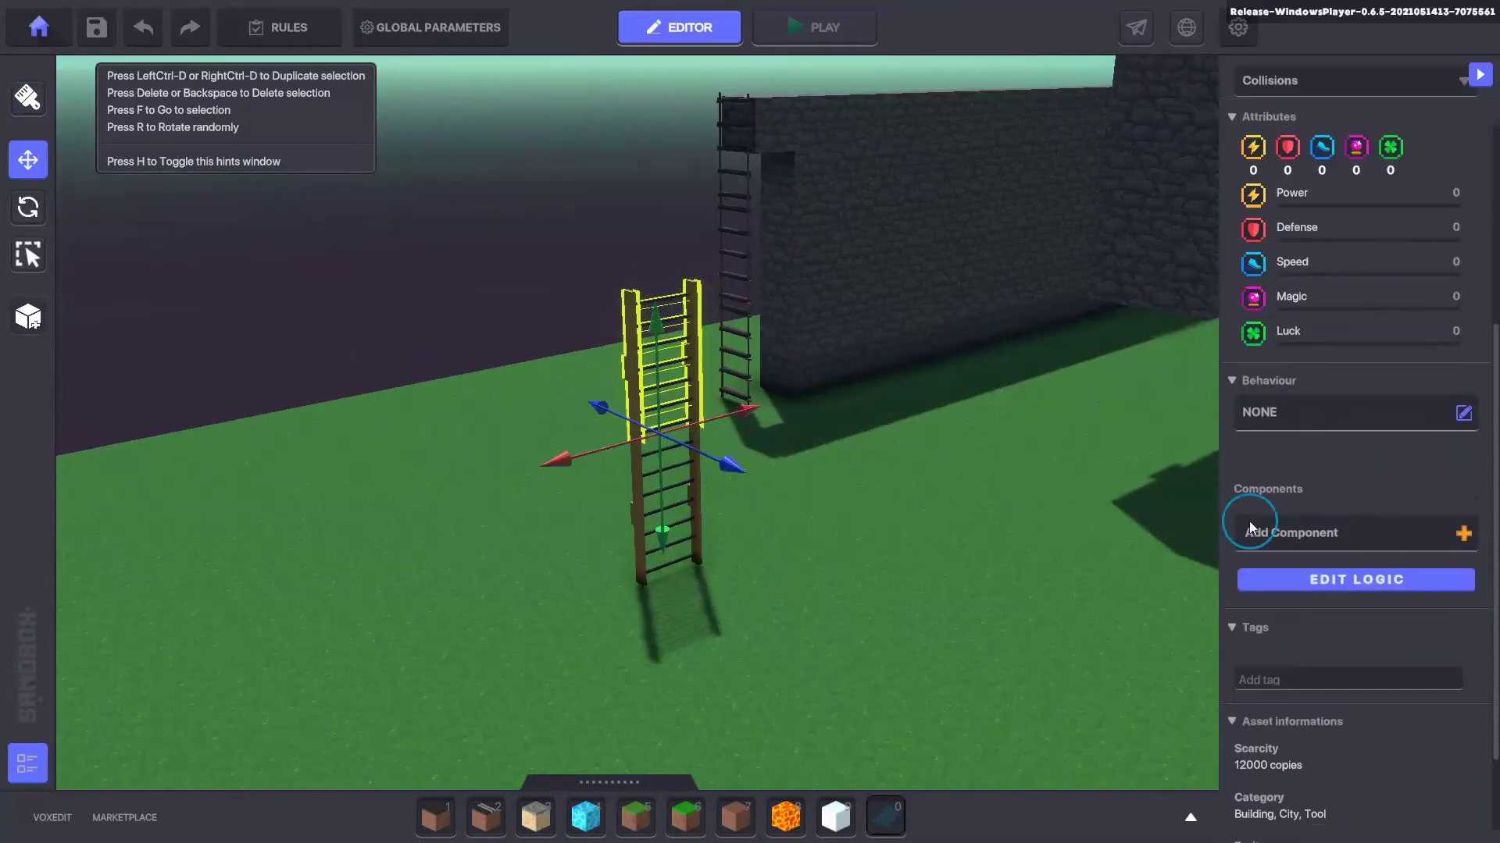
pyautogui.click(1296, 528)
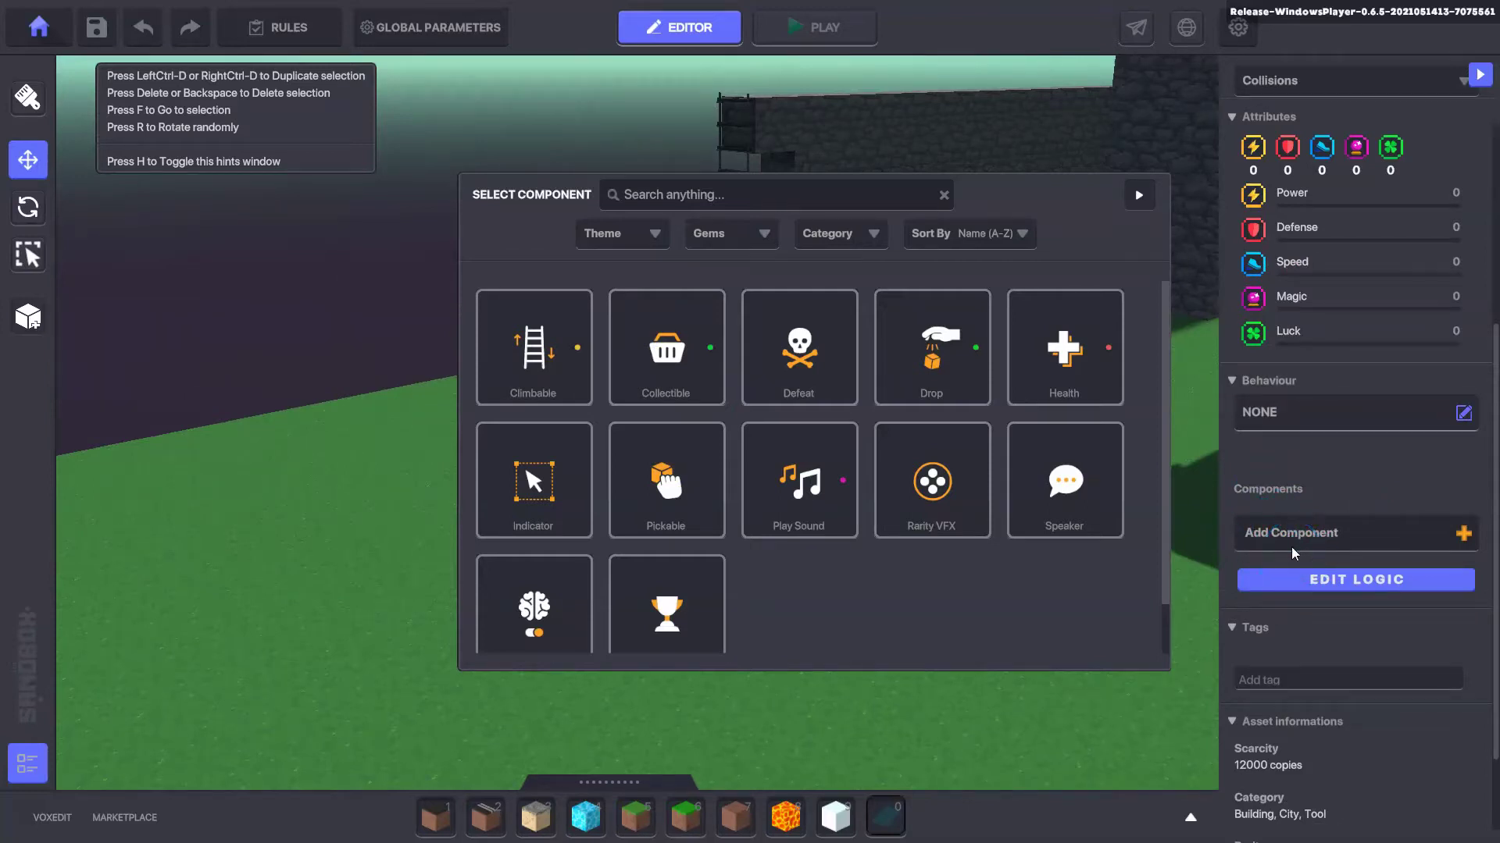
pyautogui.click(537, 348)
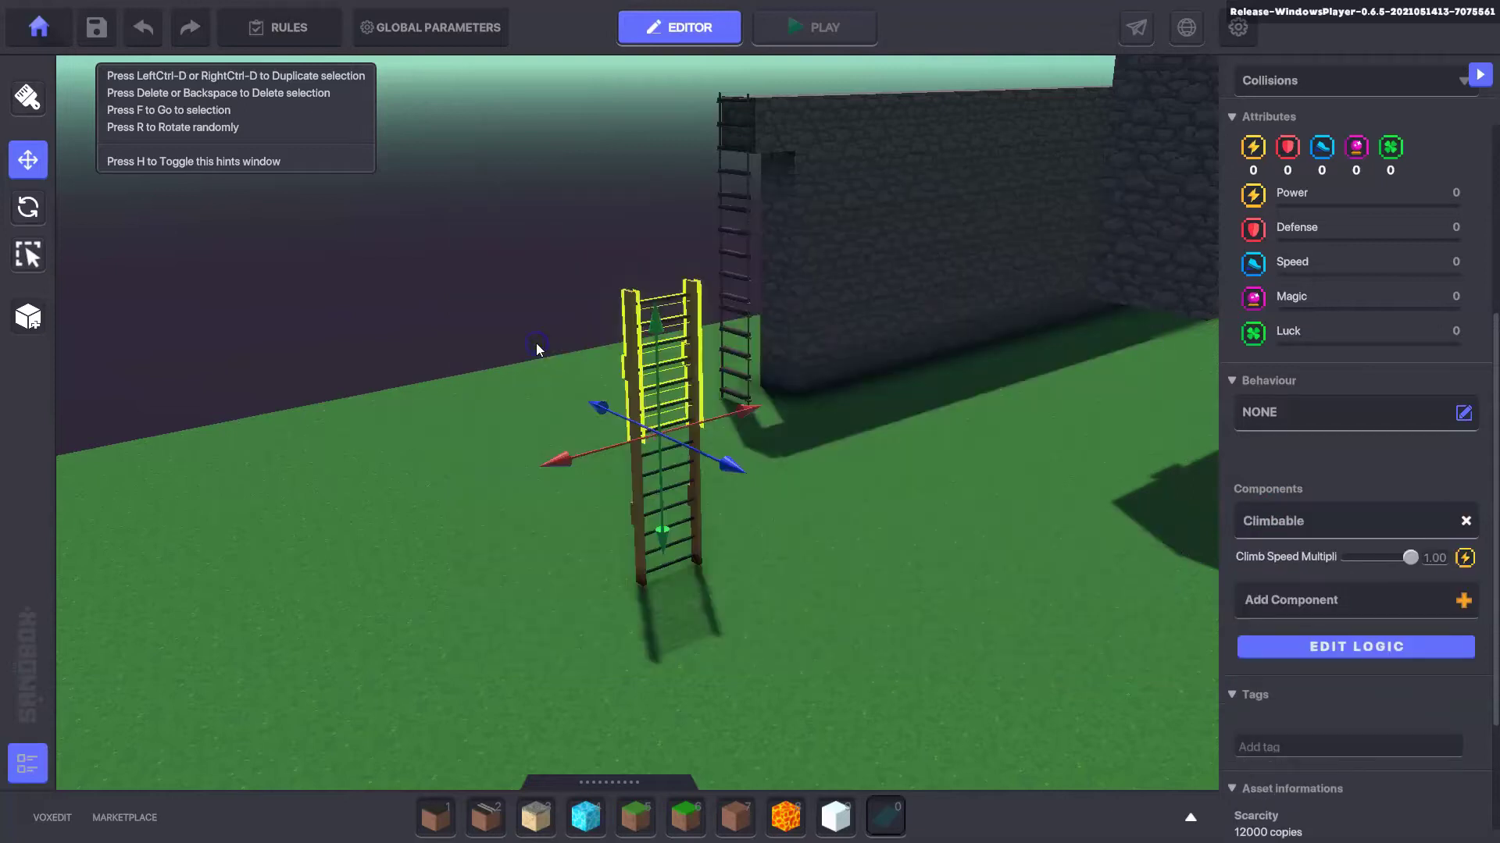
# - Add the Climbable component to the lower ladder of the stack
pyautogui.click(770, 582)
pyautogui.click(696, 520)
pyautogui.scroll(-5, 1320, 504)
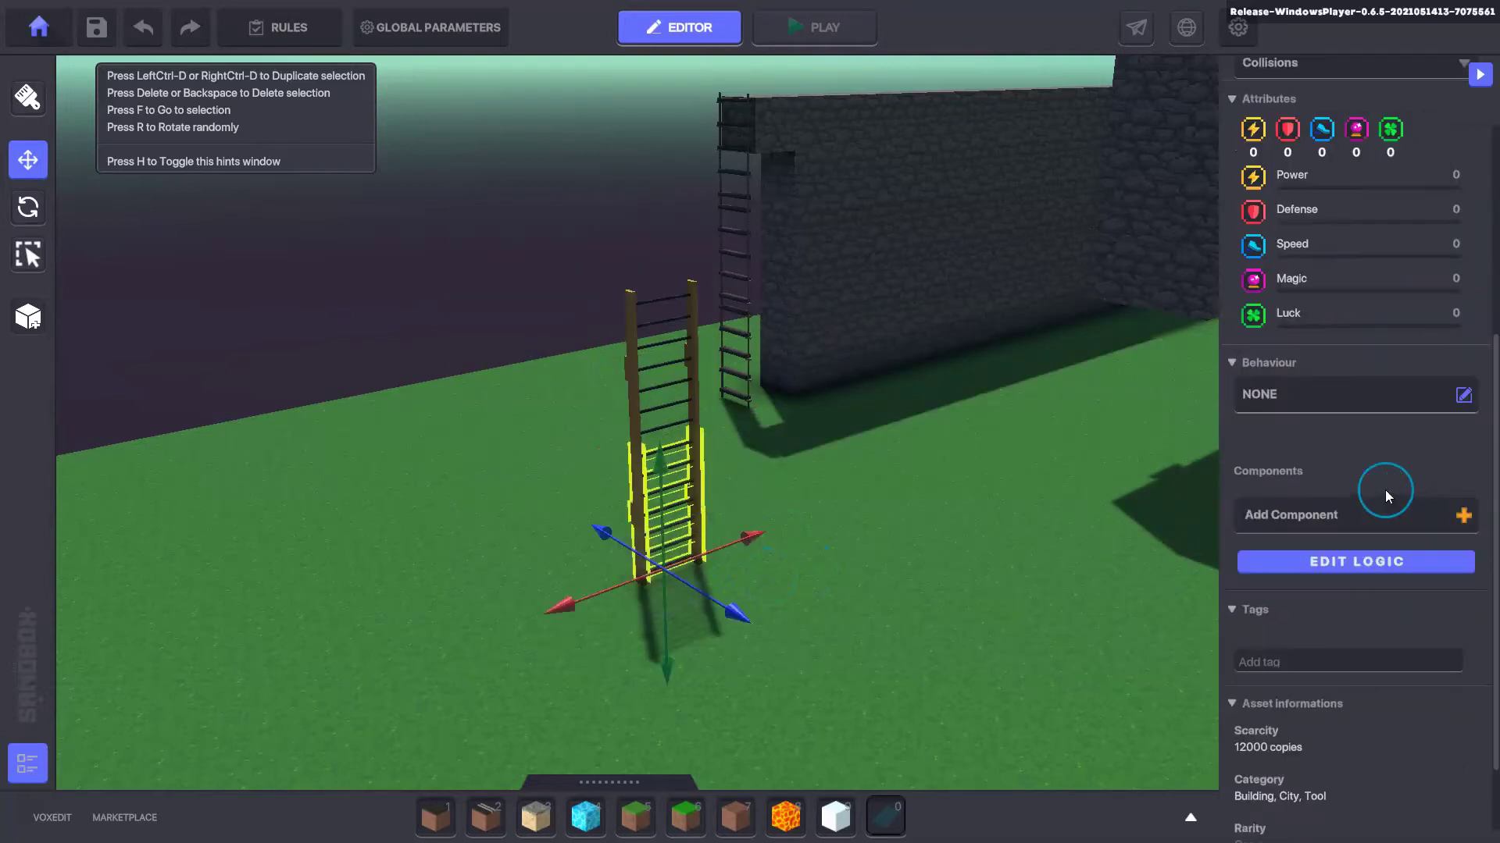
pyautogui.click(1320, 523)
pyautogui.click(542, 344)
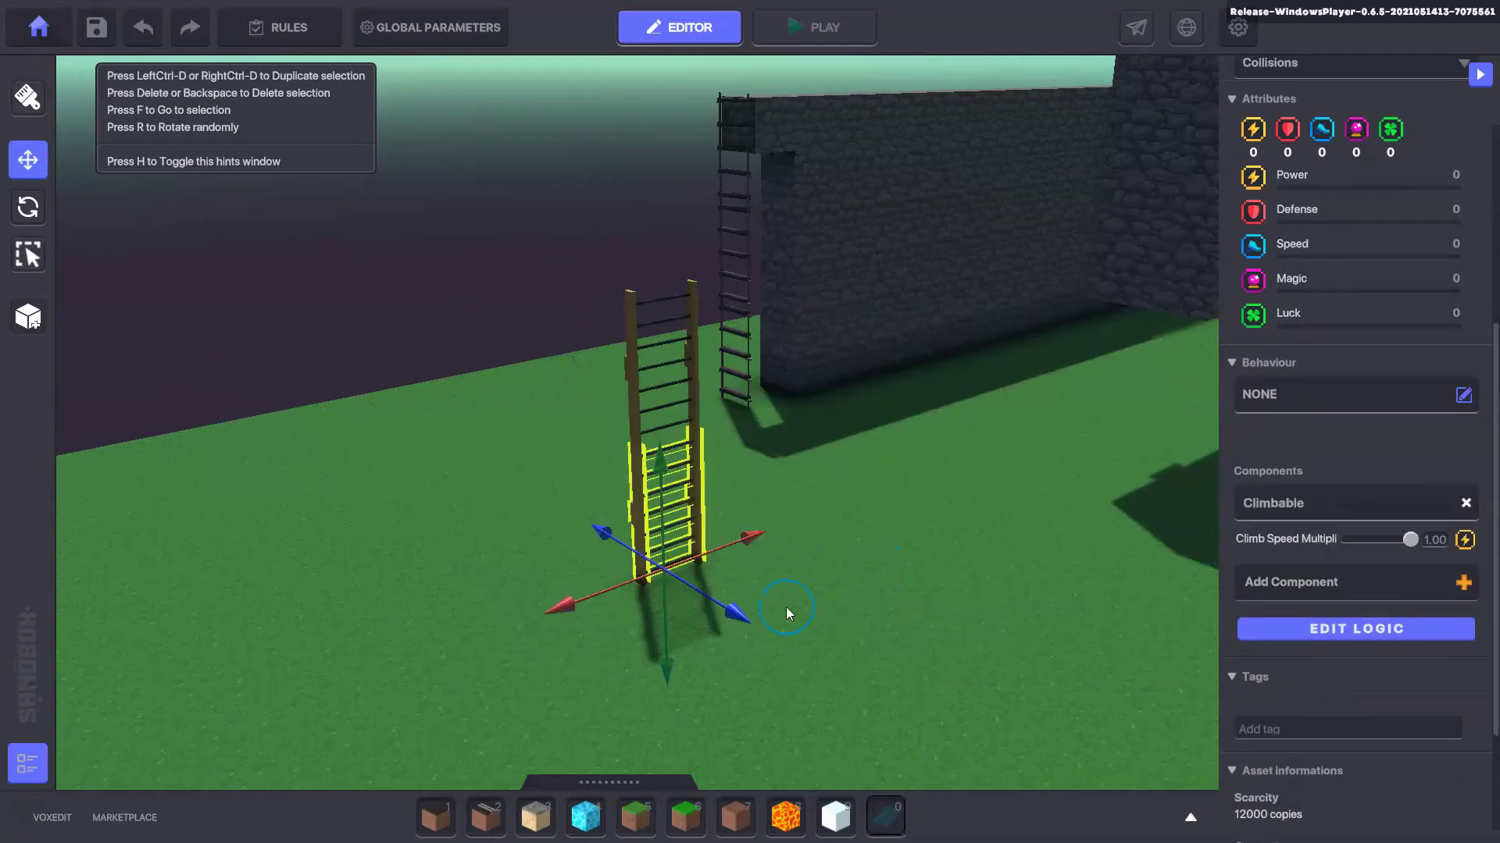
# - Duplicate the lower climbable ladder, move the copy onto the grass beside the stack, and open its logic settings for review
pyautogui.moveTo(865, 566); pyautogui.dragTo(776, 584, button='right')
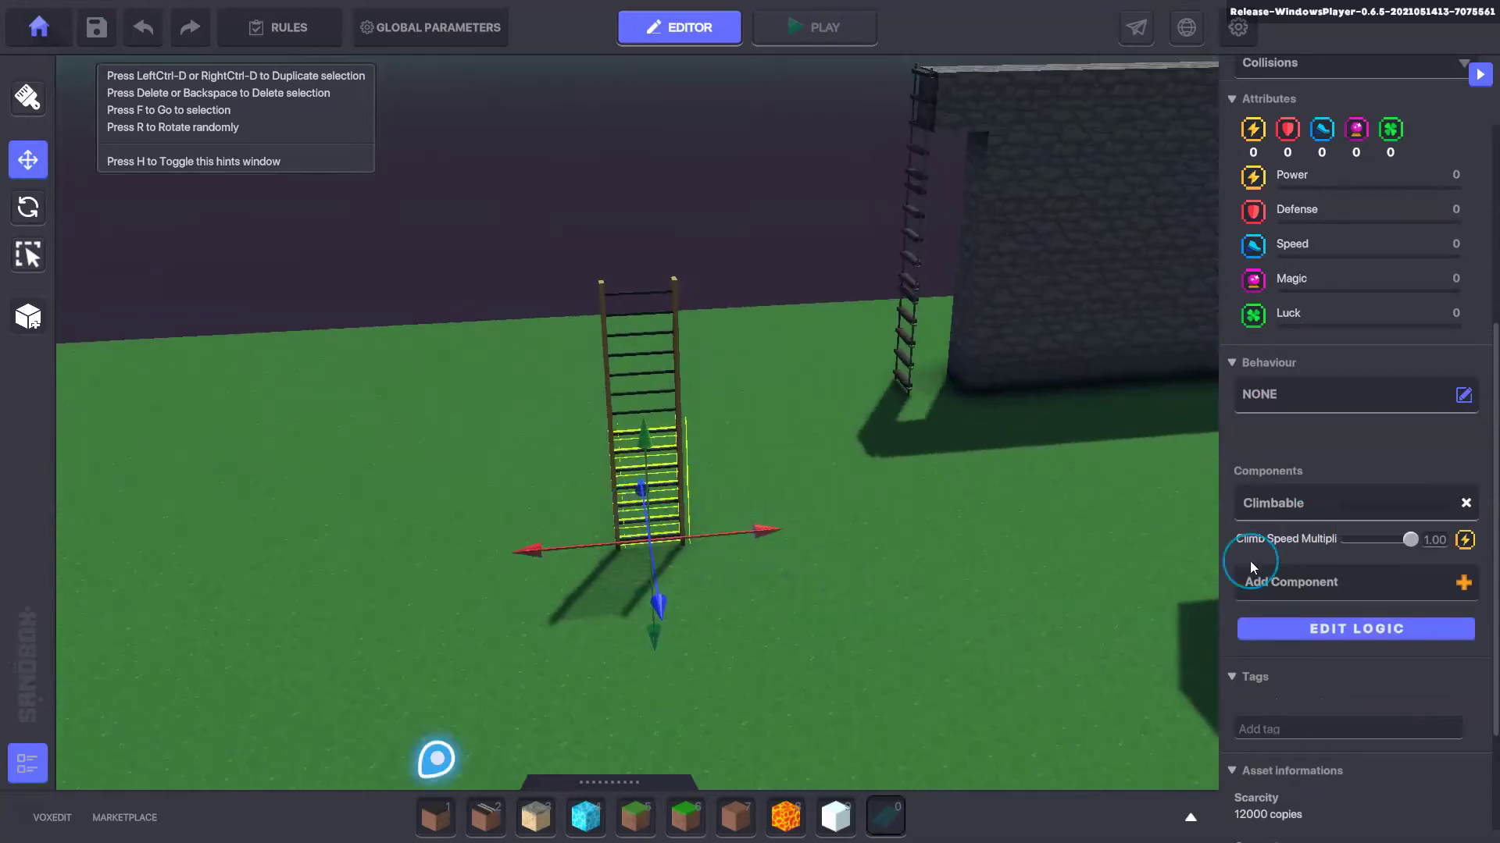
pyautogui.hotkey('ctrl', 'd')
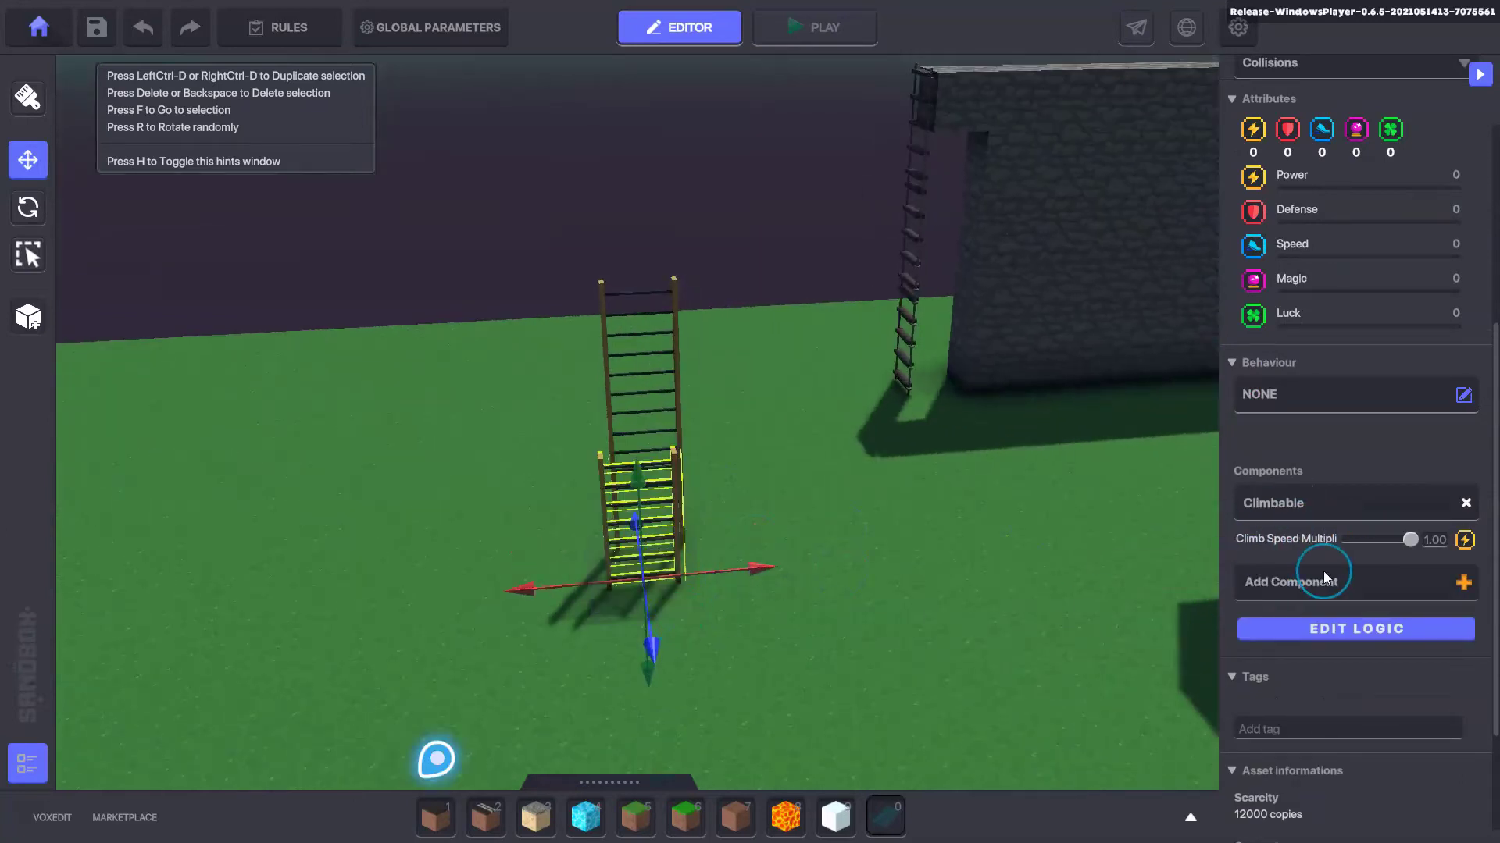
pyautogui.moveTo(656, 612); pyautogui.dragTo(521, 613)
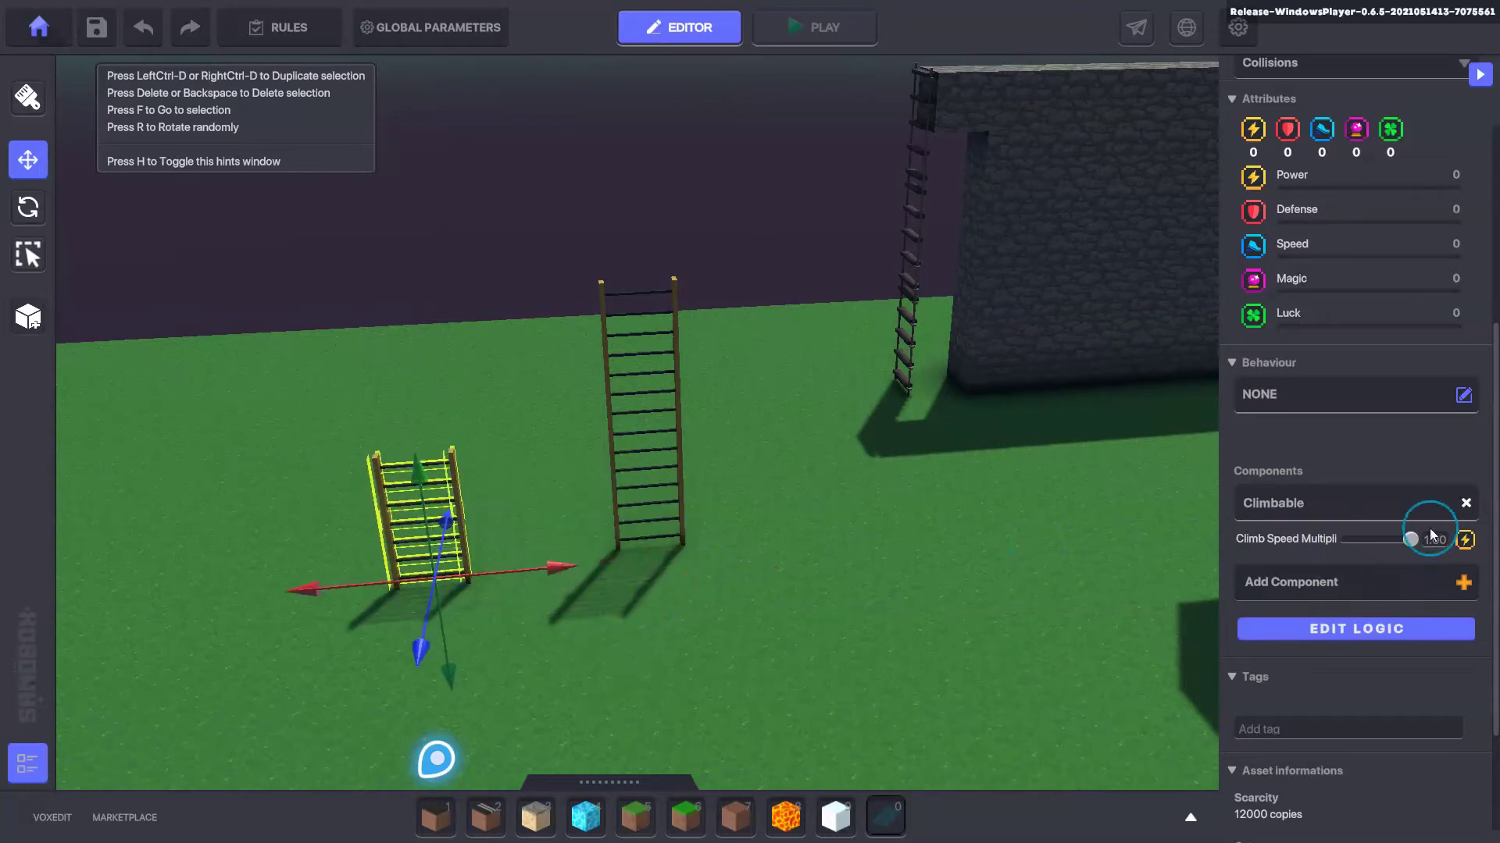
pyautogui.moveTo(616, 638); pyautogui.dragTo(693, 606, button='right')
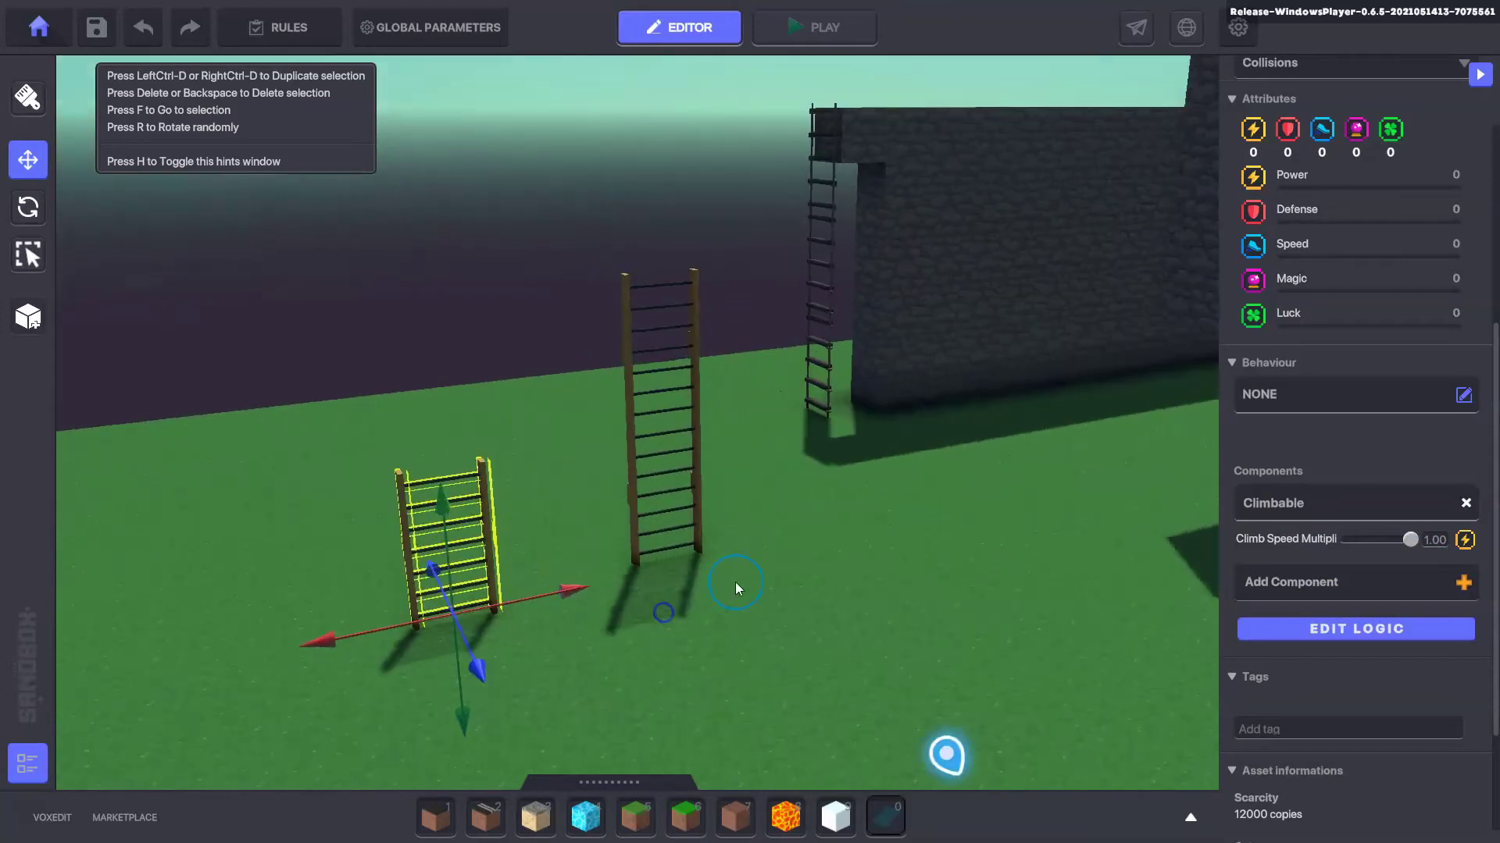
pyautogui.scroll(2, 575, 621)
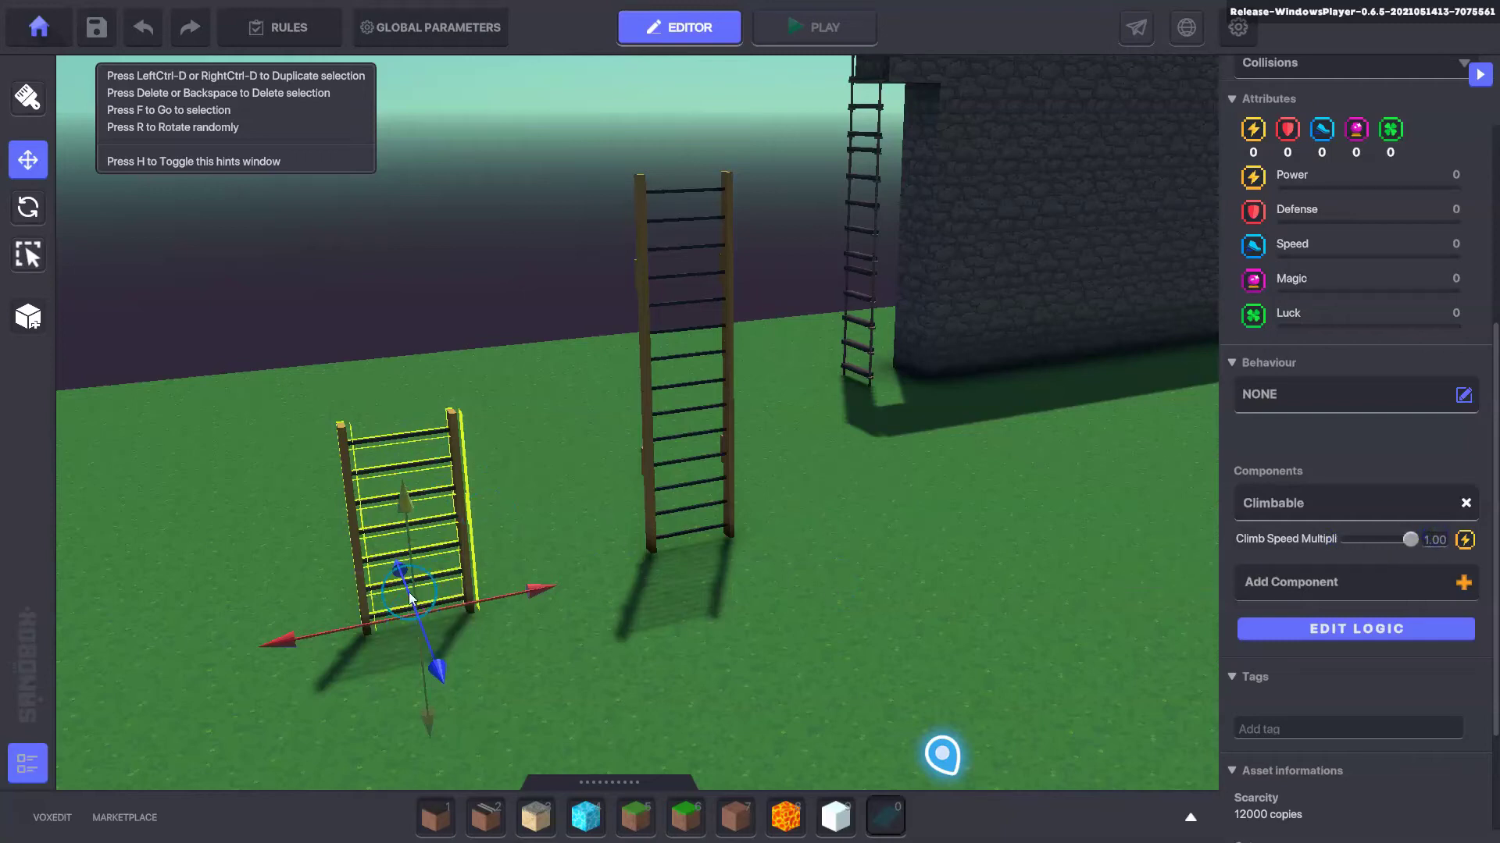
pyautogui.click(1327, 631)
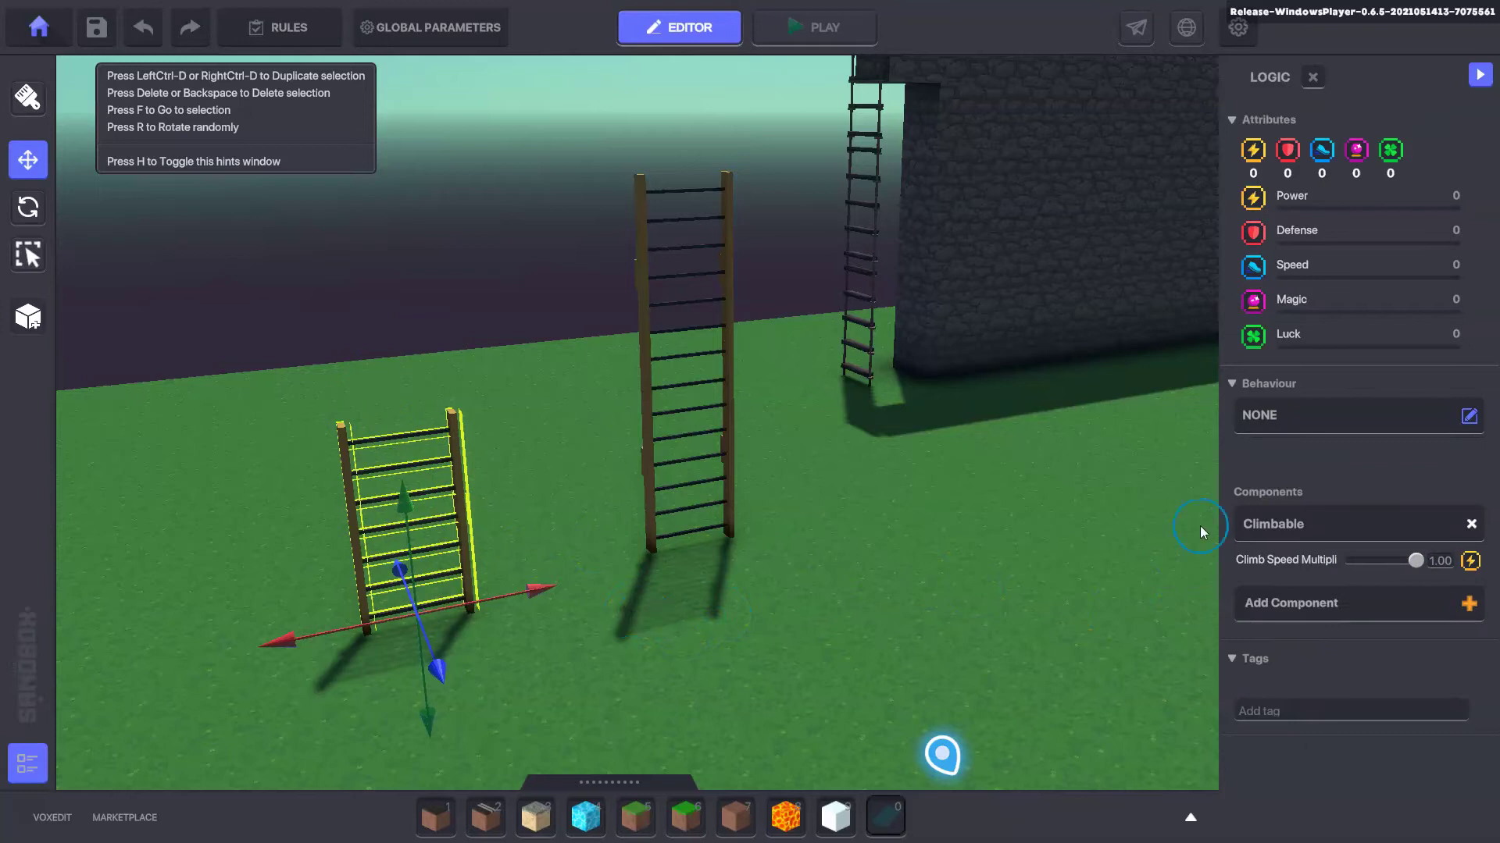
pyautogui.click(645, 631)
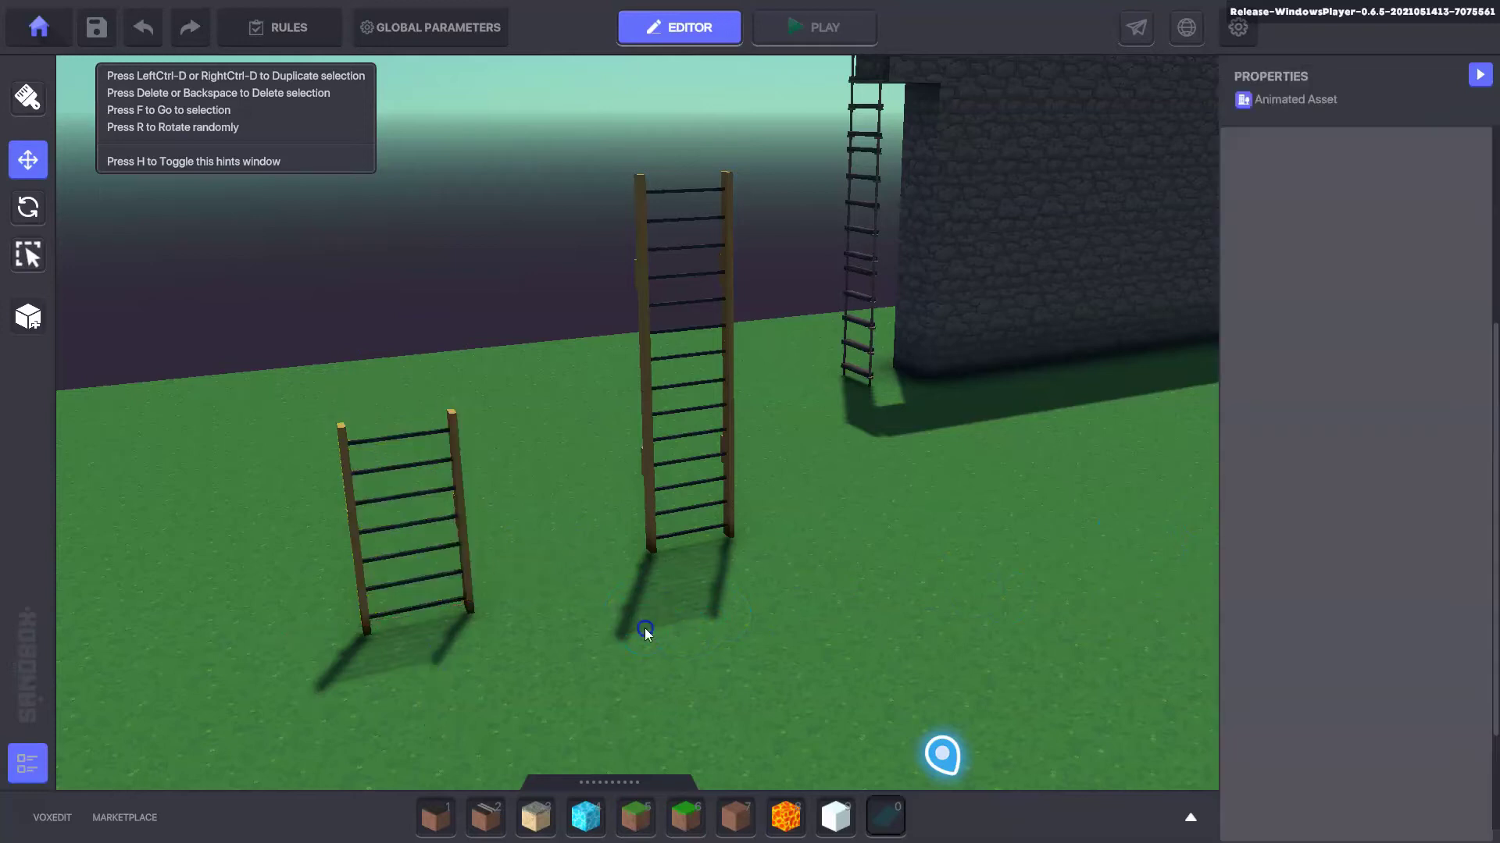
# - Search the asset library for "sta" and place the Gate Statue Ungyou on the grass behind the stacked ladders
pyautogui.scroll(-5, 664, 533)
pyautogui.moveTo(692, 543); pyautogui.dragTo(850, 573, button='right')
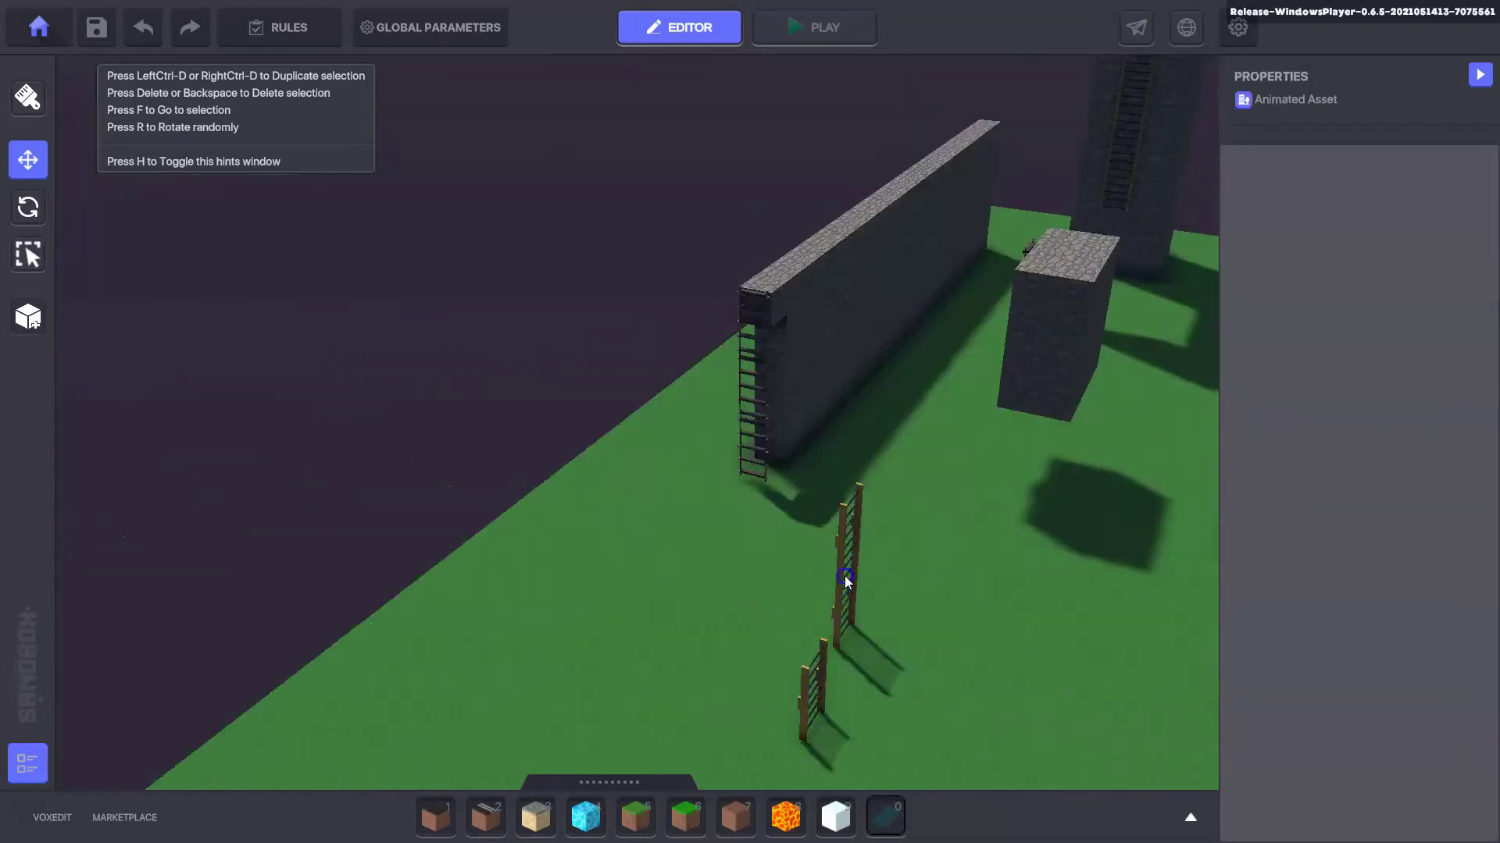
pyautogui.scroll(4, 716, 492)
pyautogui.moveTo(658, 424); pyautogui.dragTo(812, 411, button='right')
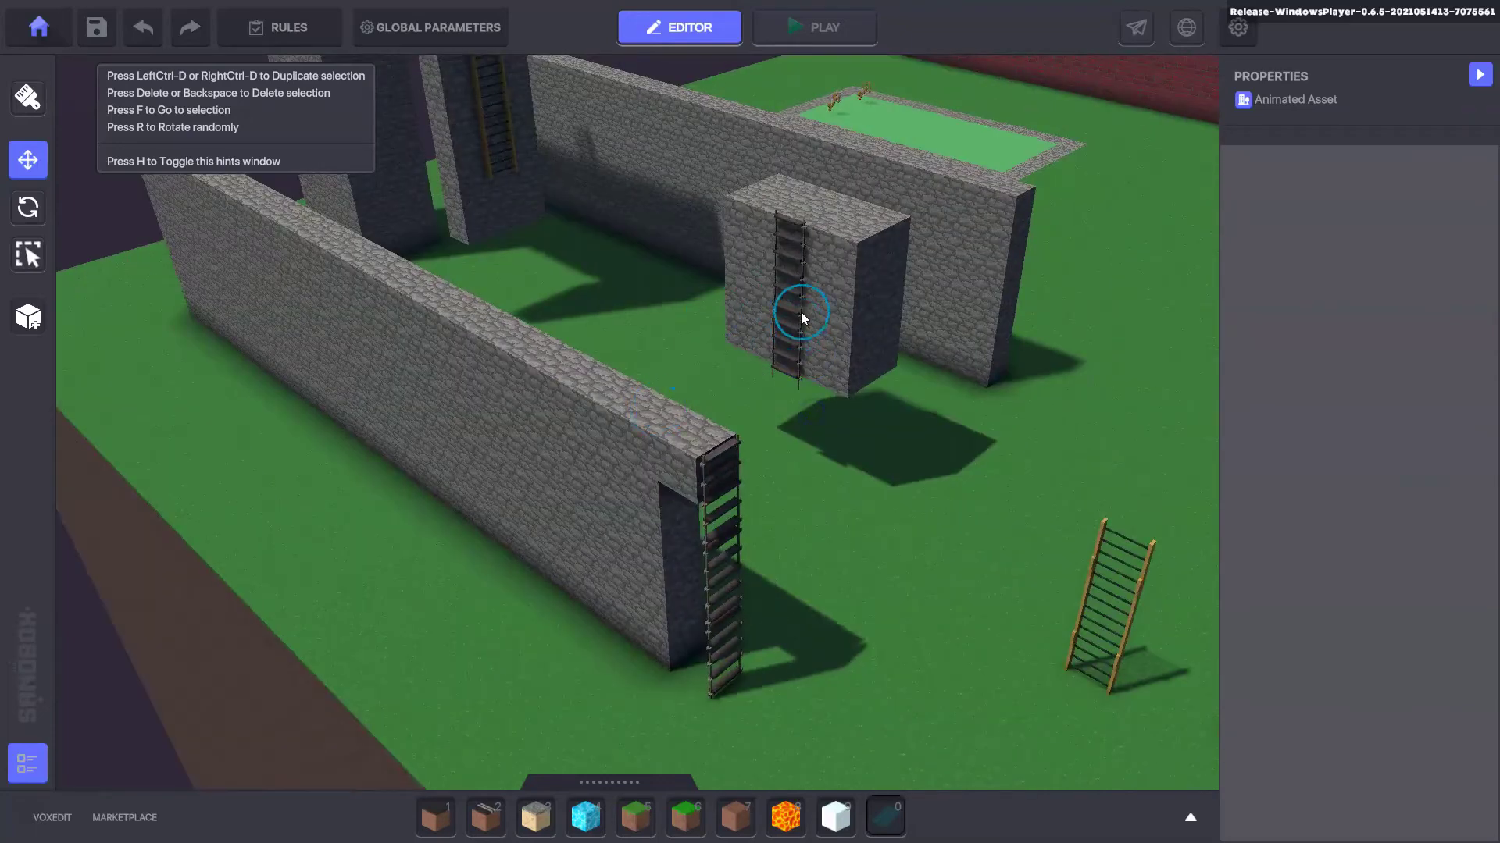
pyautogui.moveTo(806, 211); pyautogui.dragTo(815, 379, button='right')
pyautogui.moveTo(660, 610); pyautogui.dragTo(619, 378, button='middle')
pyautogui.moveTo(816, 597); pyautogui.dragTo(743, 502, button='middle')
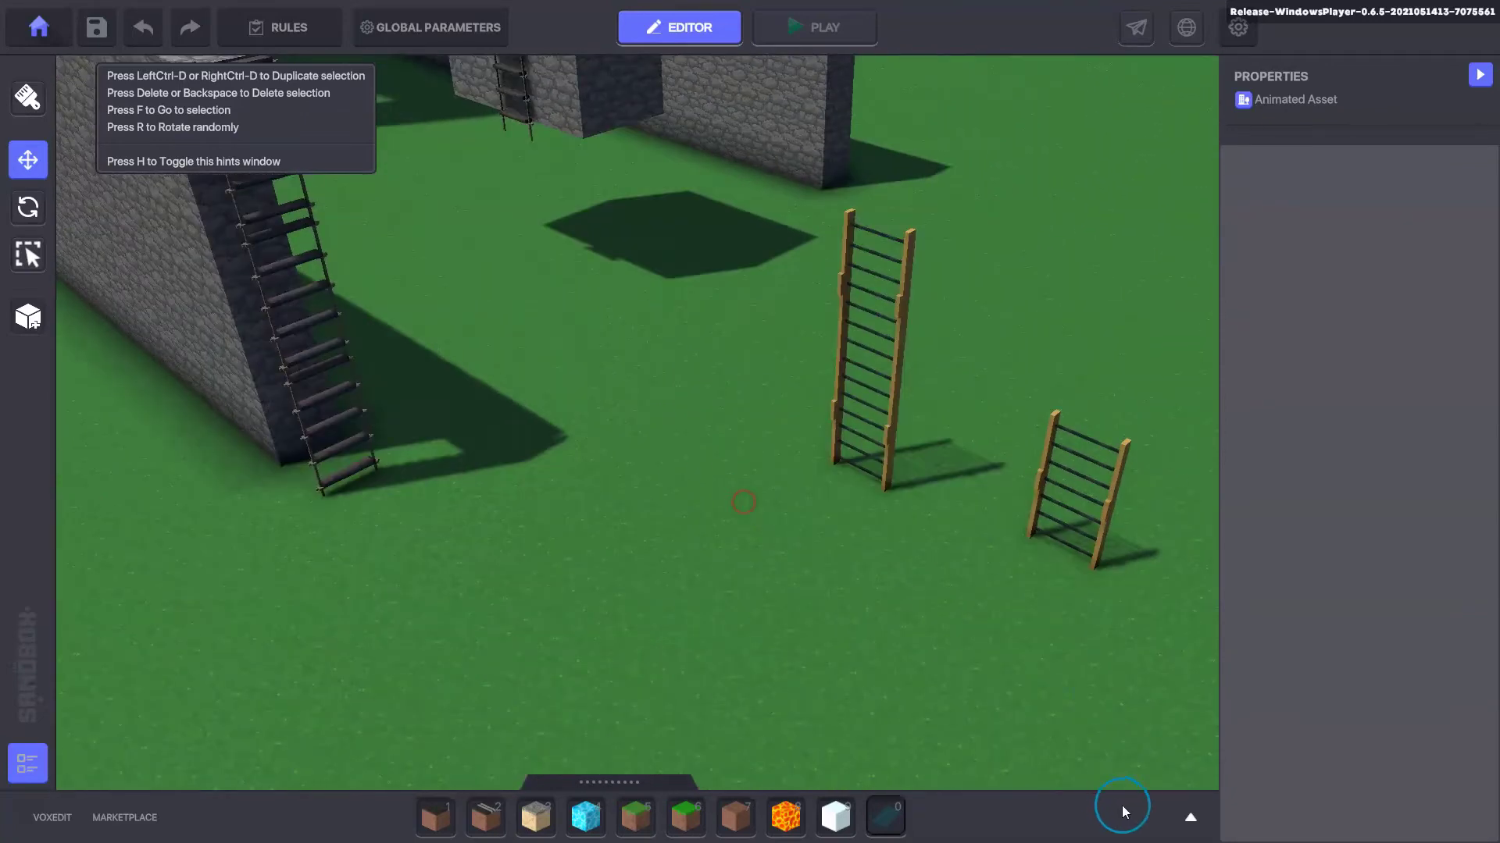
pyautogui.click(1189, 819)
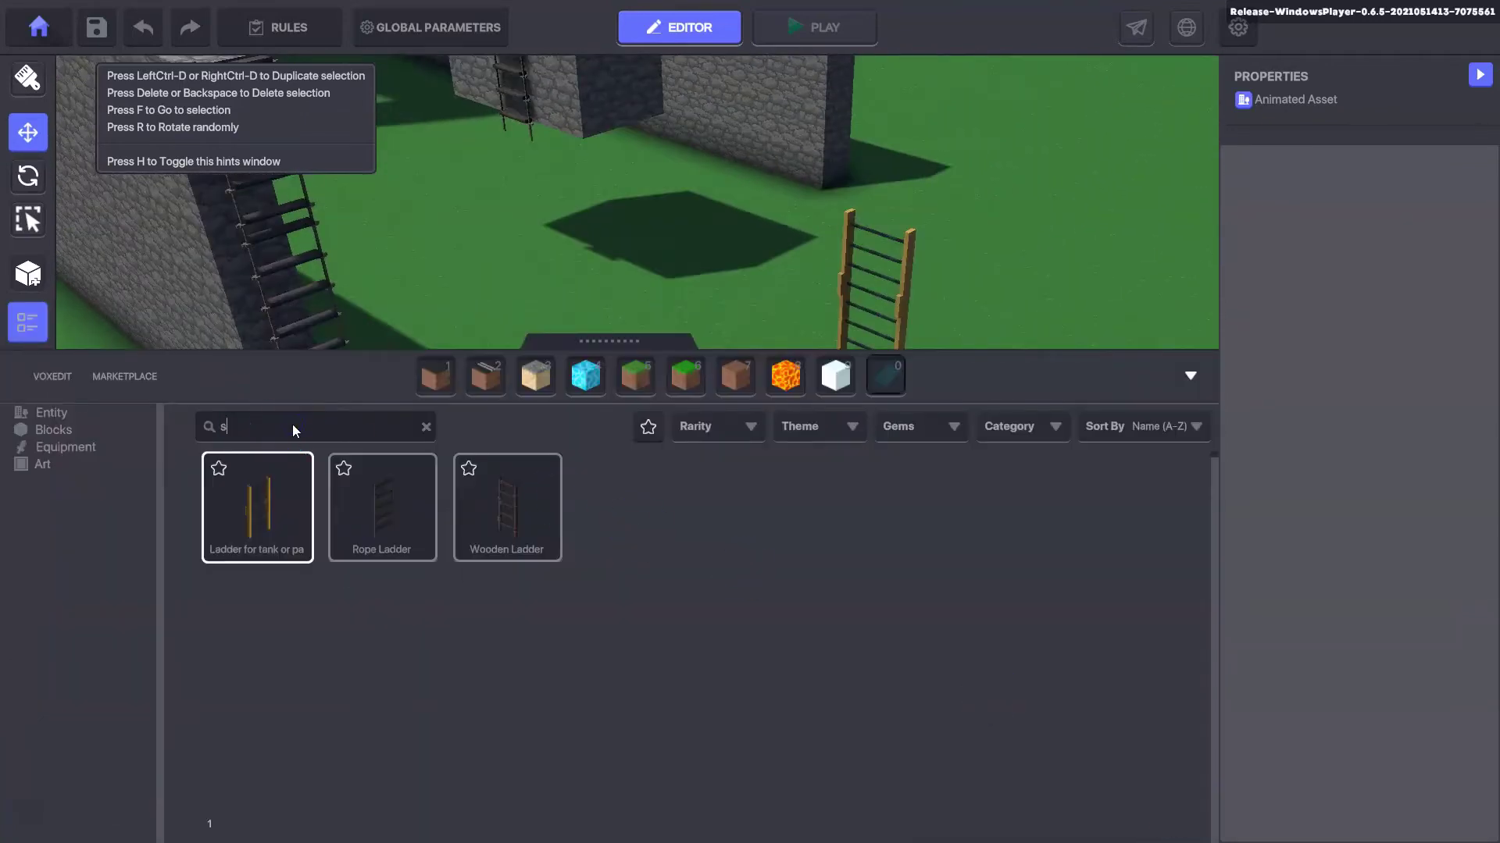
pyautogui.write('ta')
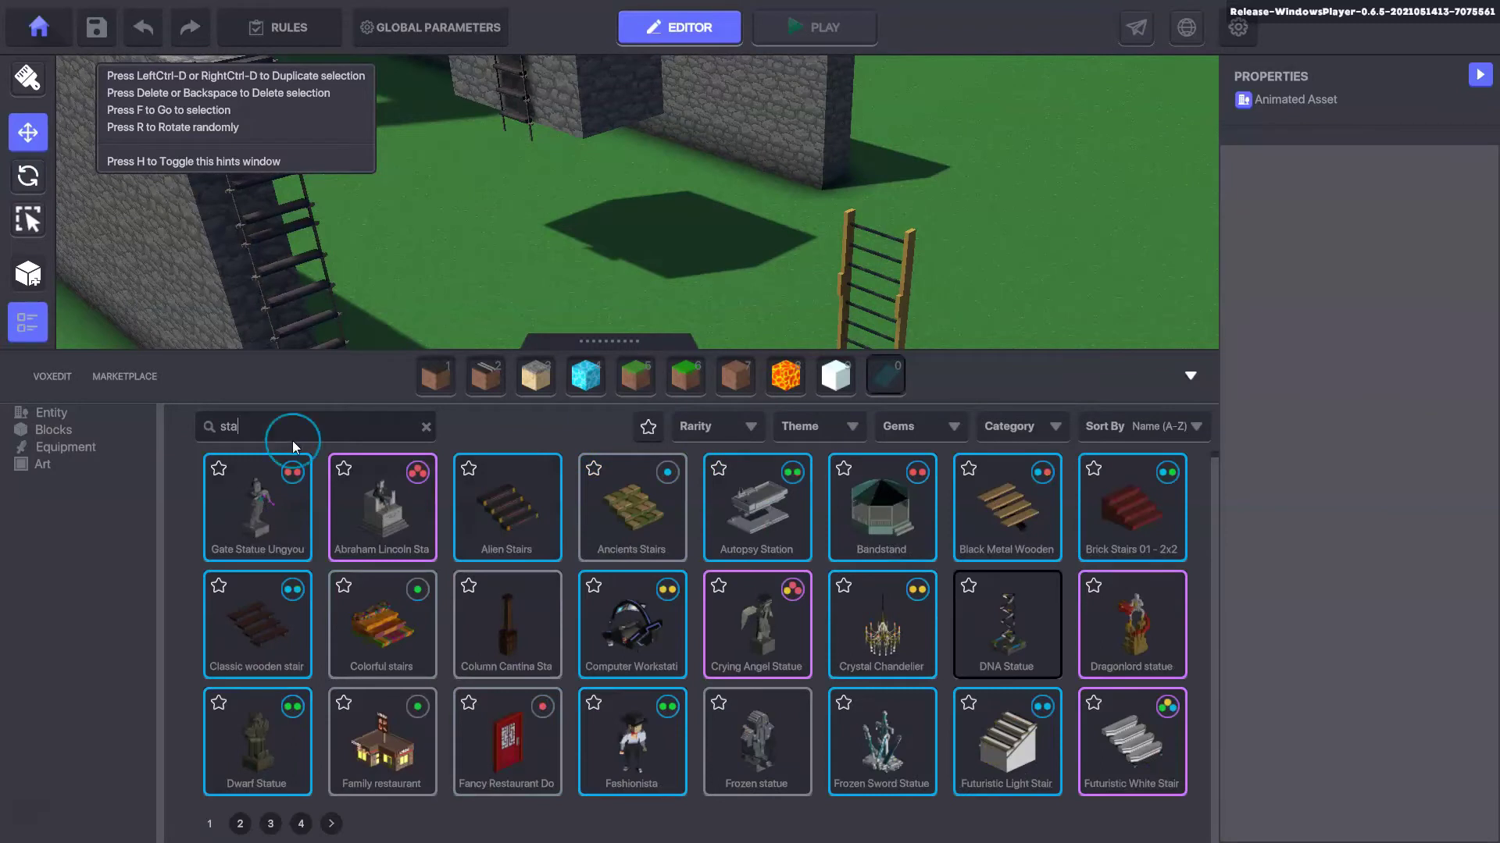
pyautogui.click(257, 522)
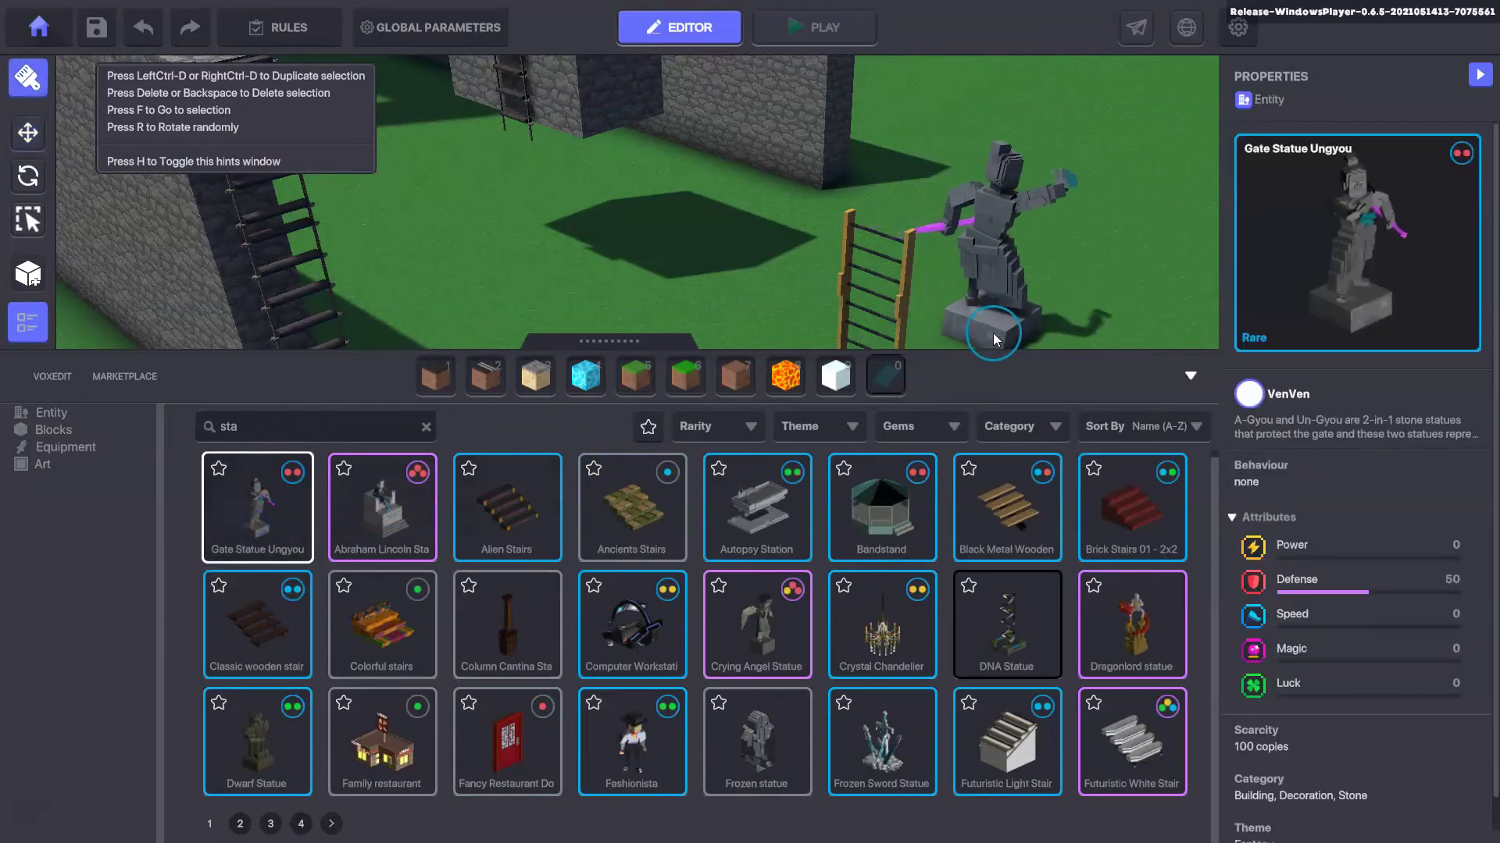
pyautogui.click(1189, 381)
pyautogui.click(579, 311)
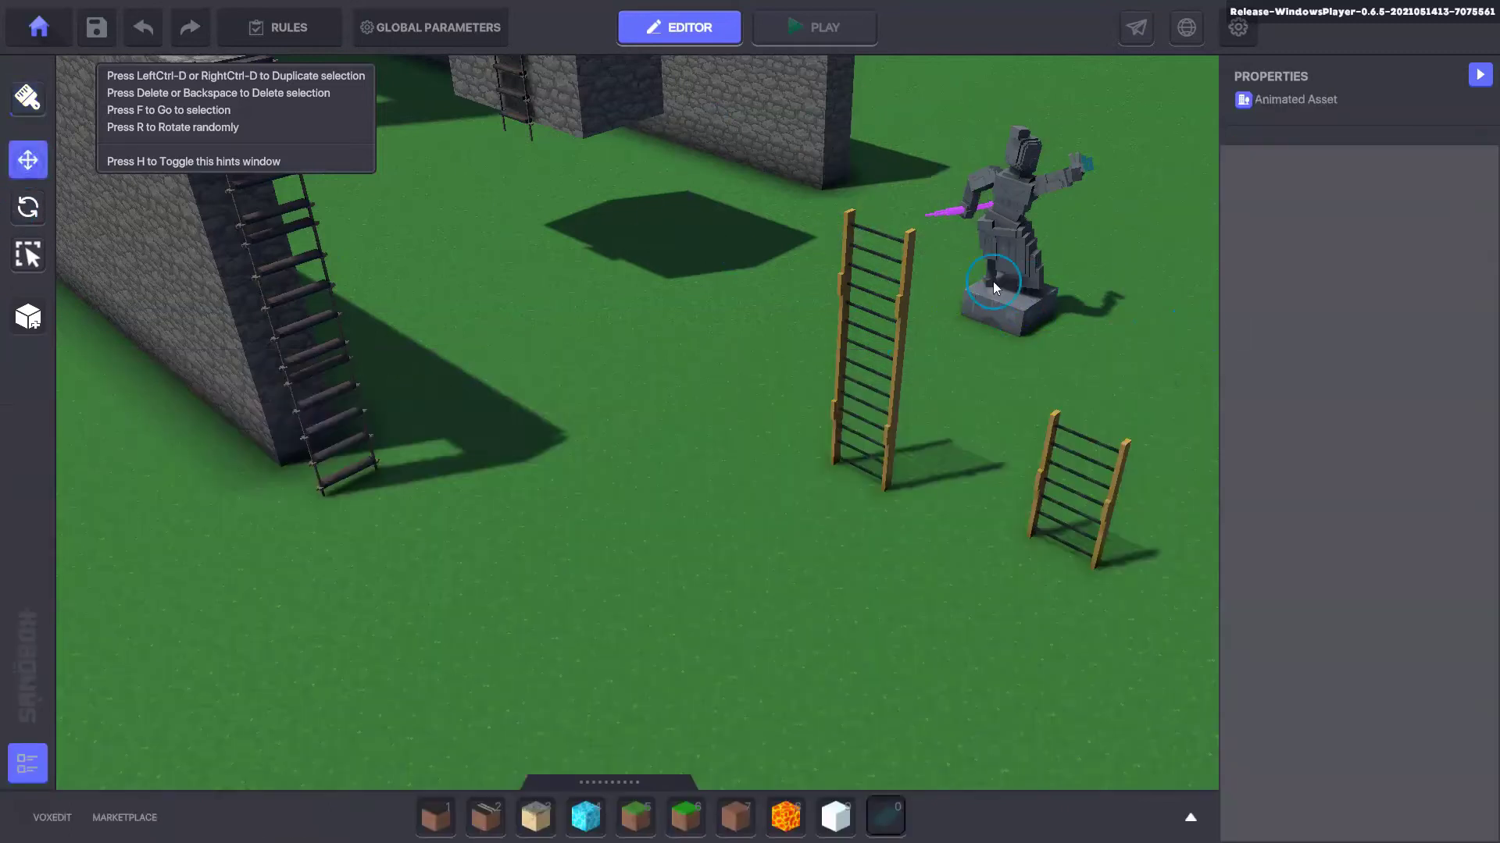
# - Add the Climbable component to the placed statue
pyautogui.click(967, 289)
pyautogui.scroll(-5, 1370, 495)
pyautogui.click(1345, 410)
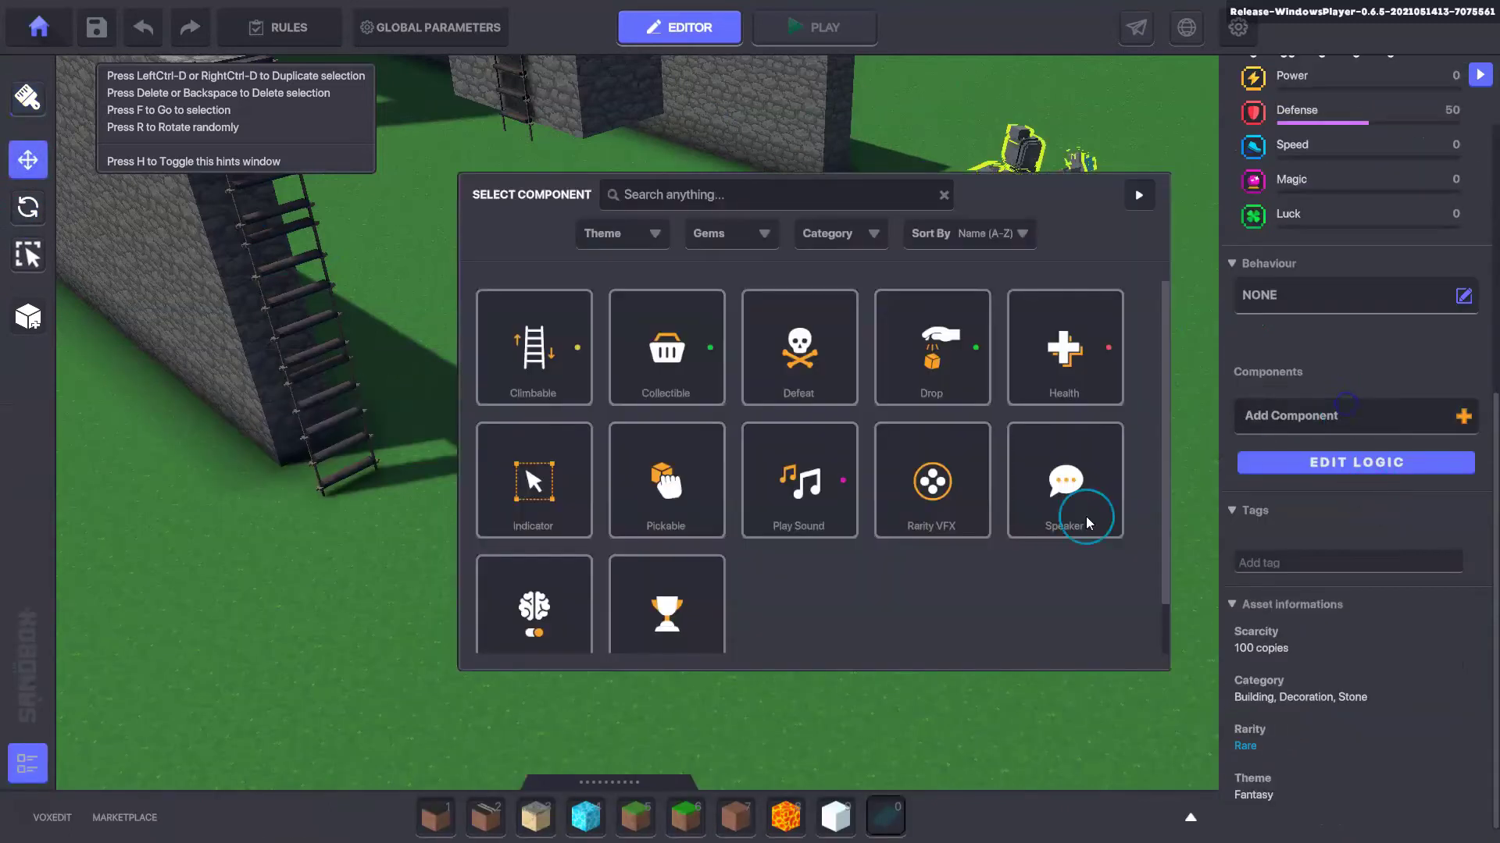
pyautogui.click(544, 336)
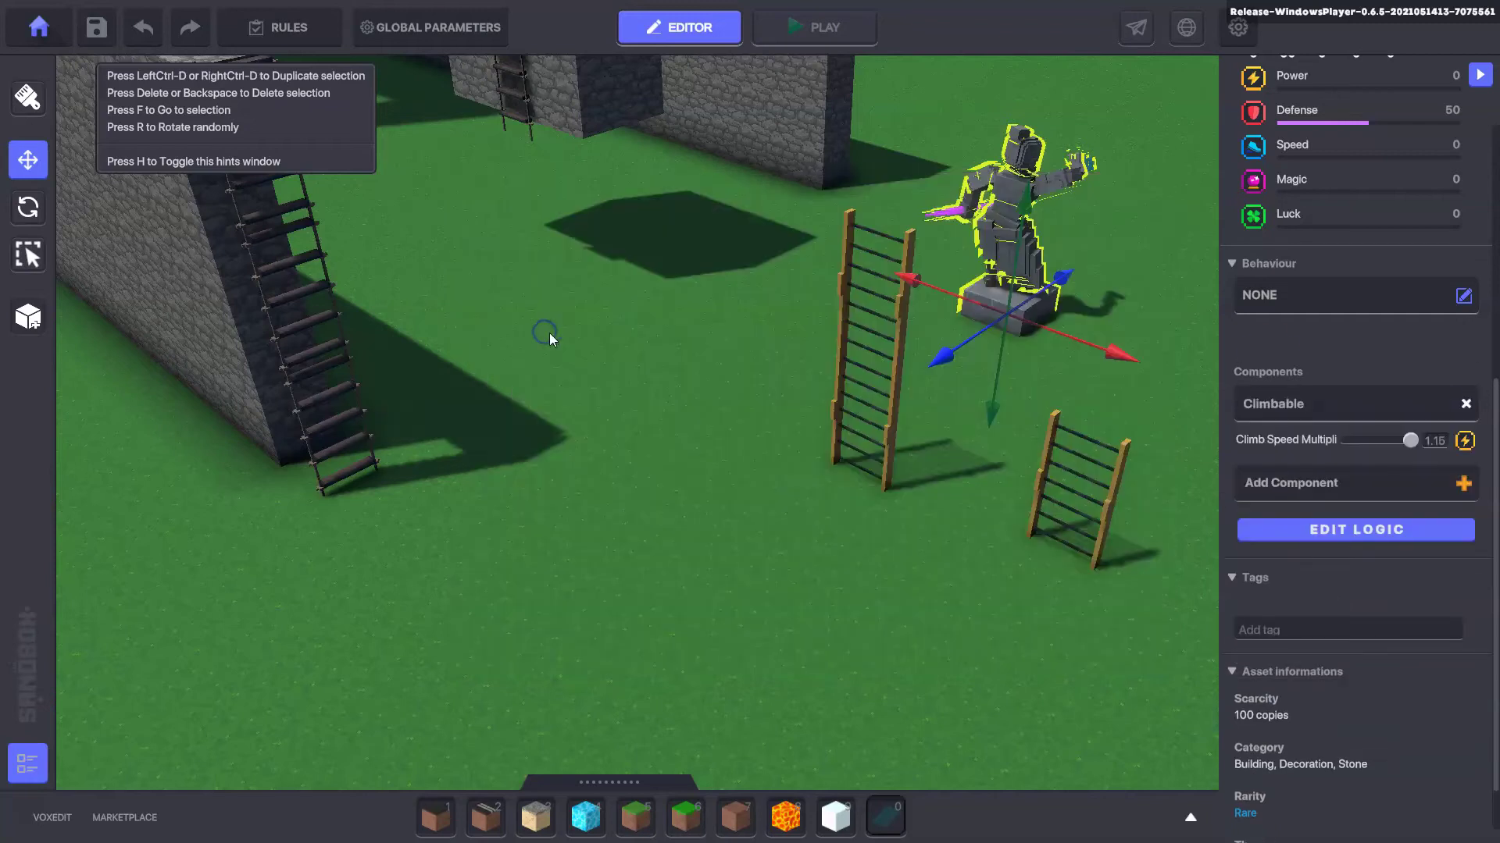
# - Start the playtest, run to the statue beside the ladders, and test climbing it
pyautogui.hotkey('ctrl', 'p')
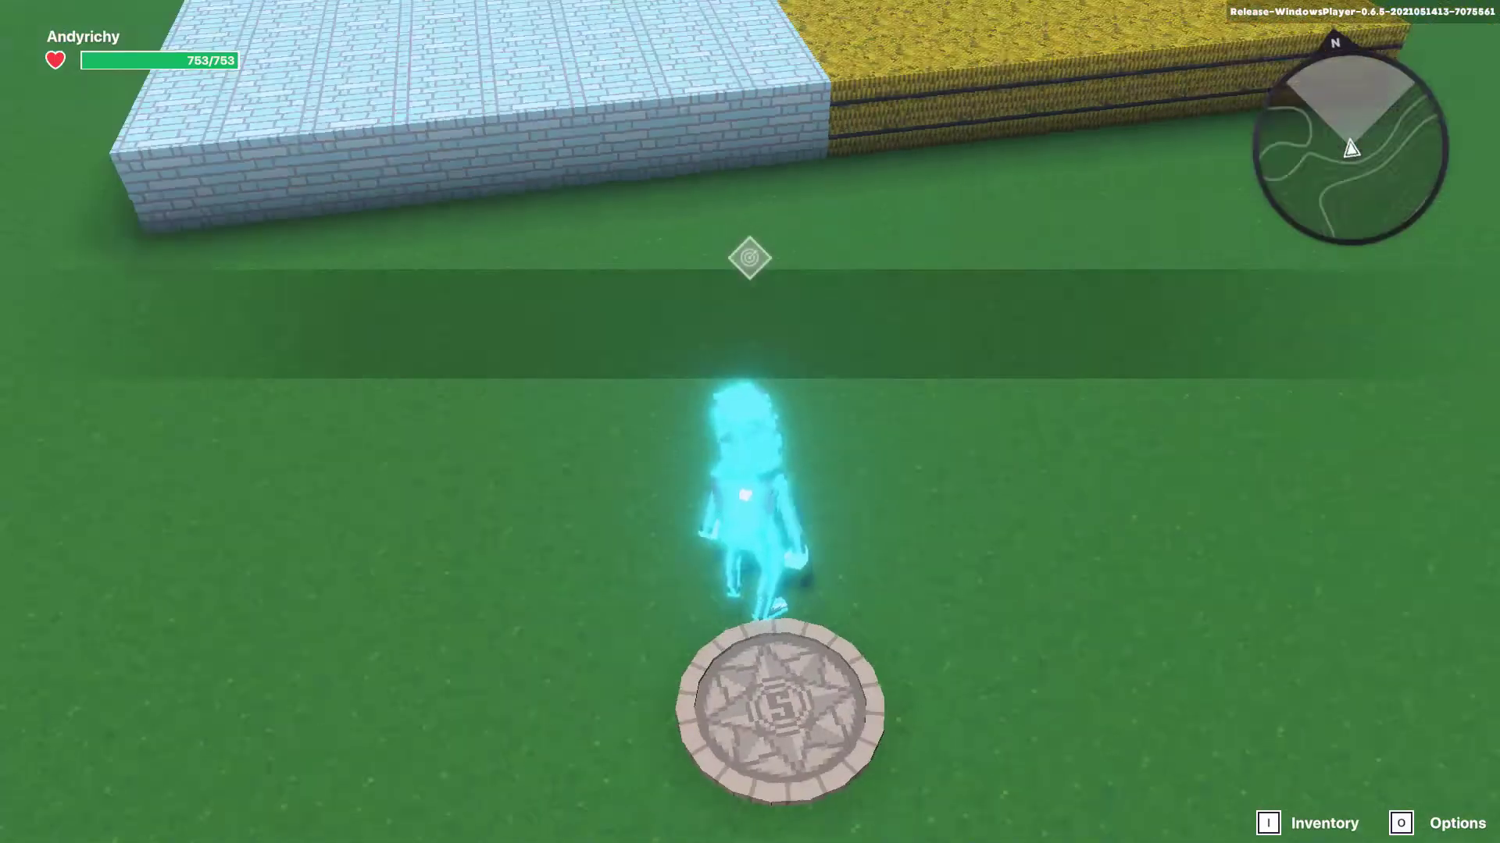
pyautogui.press('w')
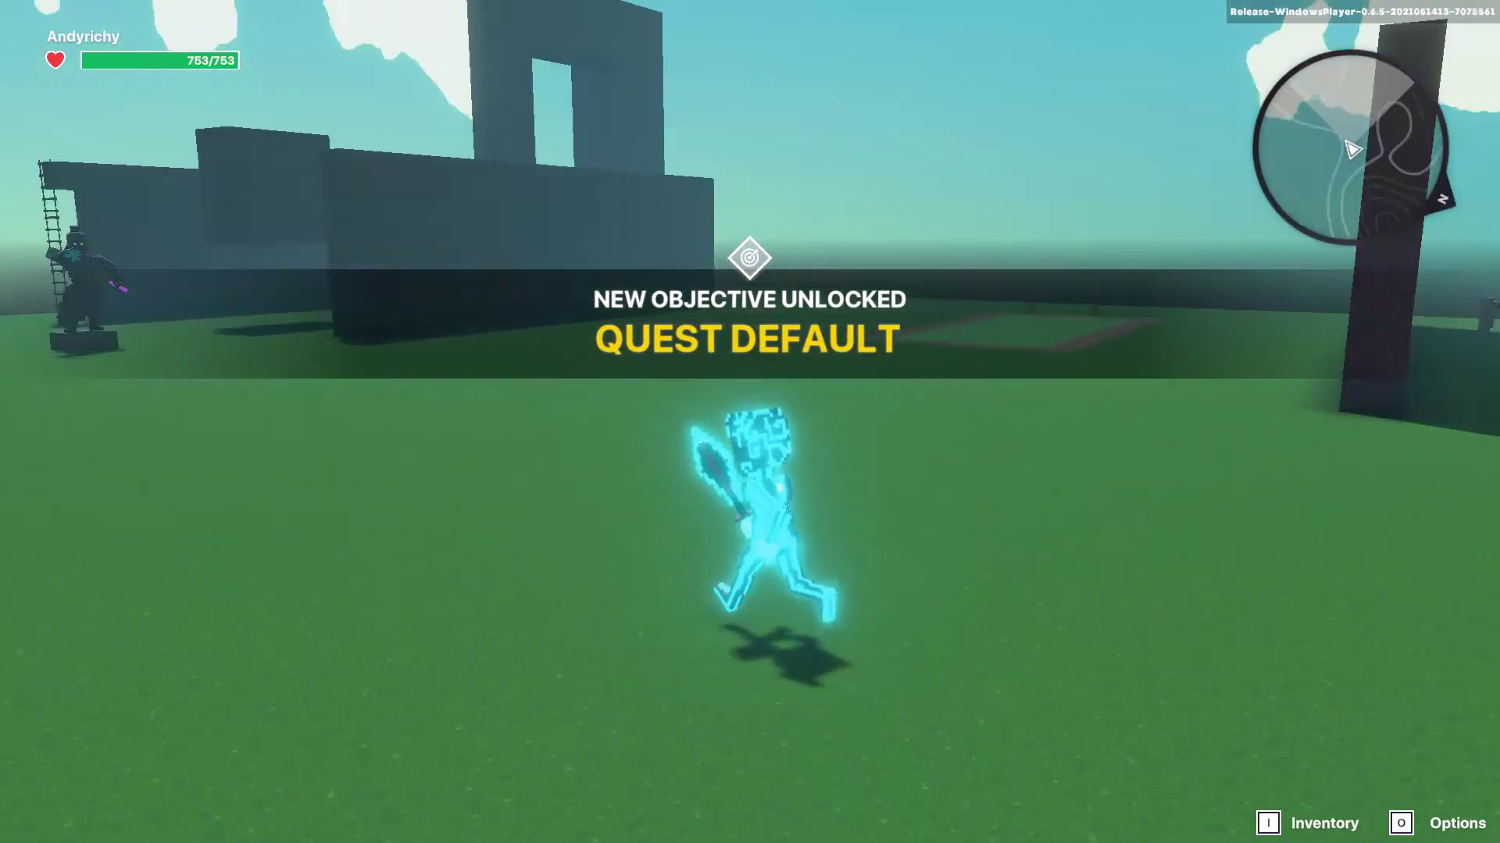
pyautogui.press('w')
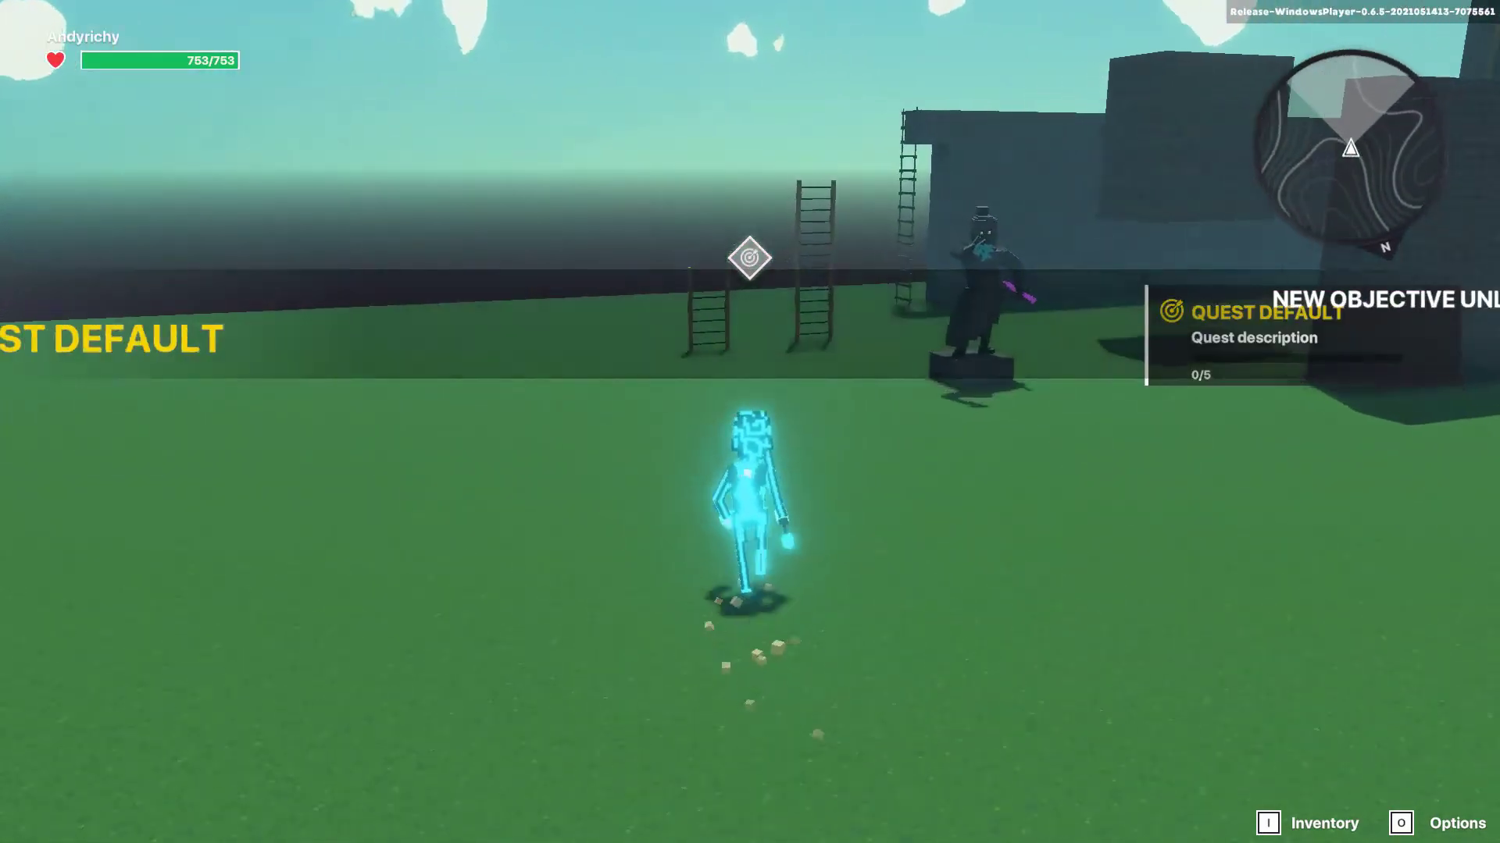
pyautogui.press('w')
pyautogui.press('space')
pyautogui.press('space')
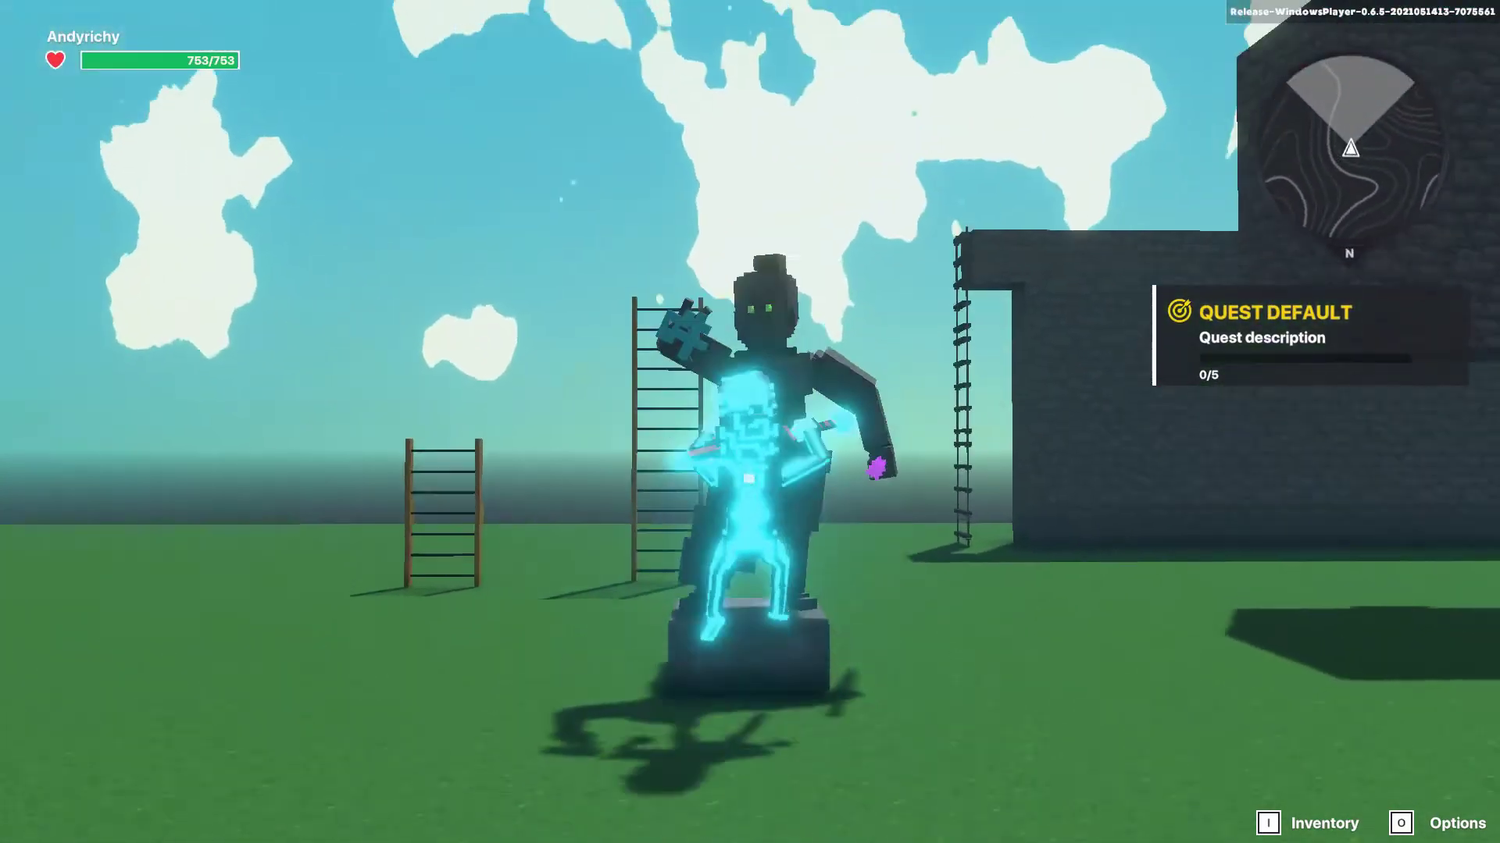
pyautogui.press('w')
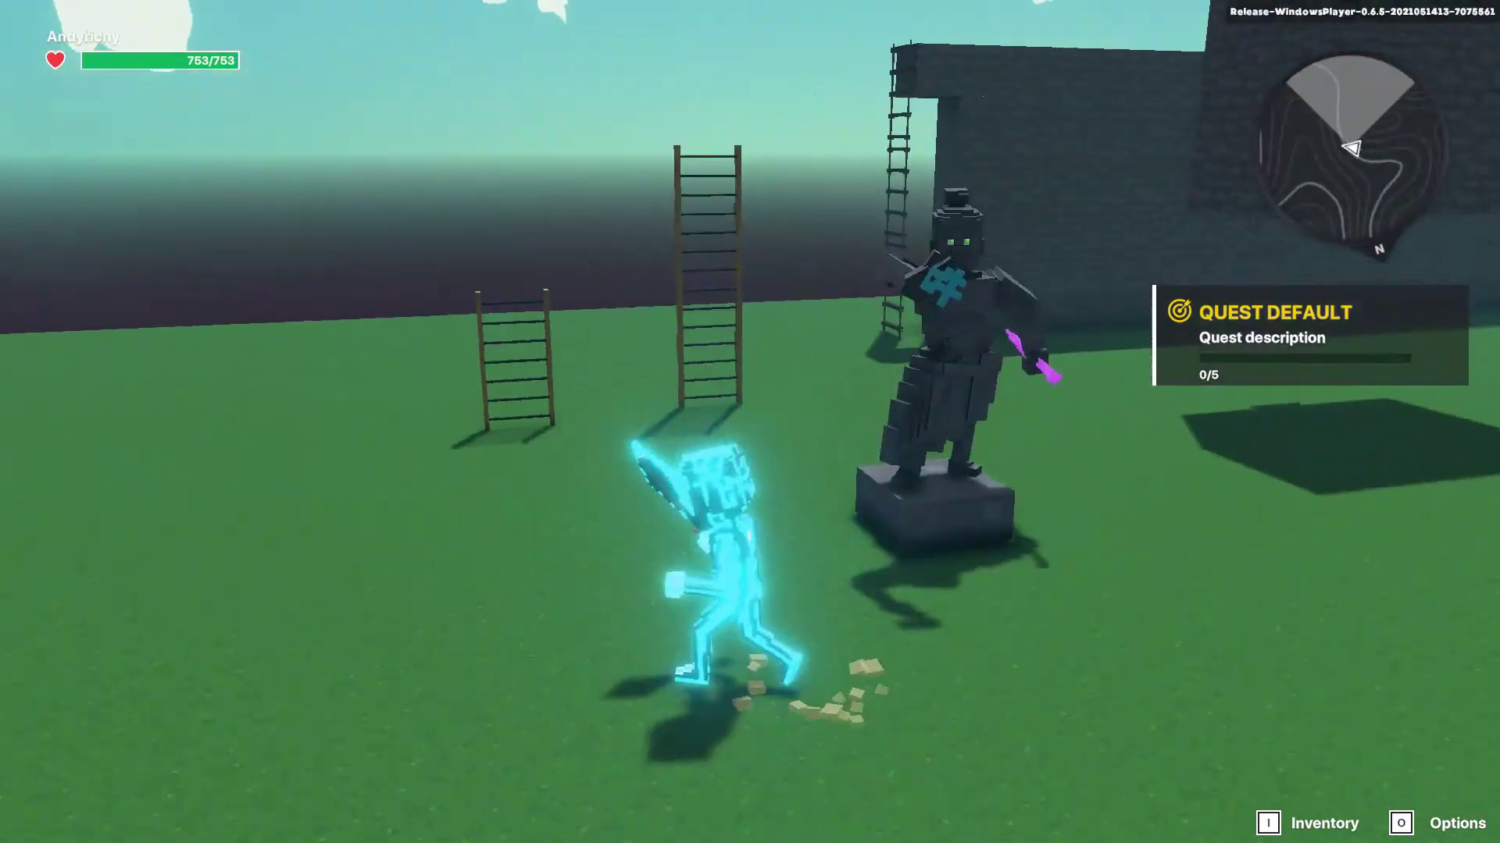
# - Test climbing the stacked ladders and jump across onto the wall with the rope ladder
pyautogui.press('w')
pyautogui.press('space')
pyautogui.press('space')
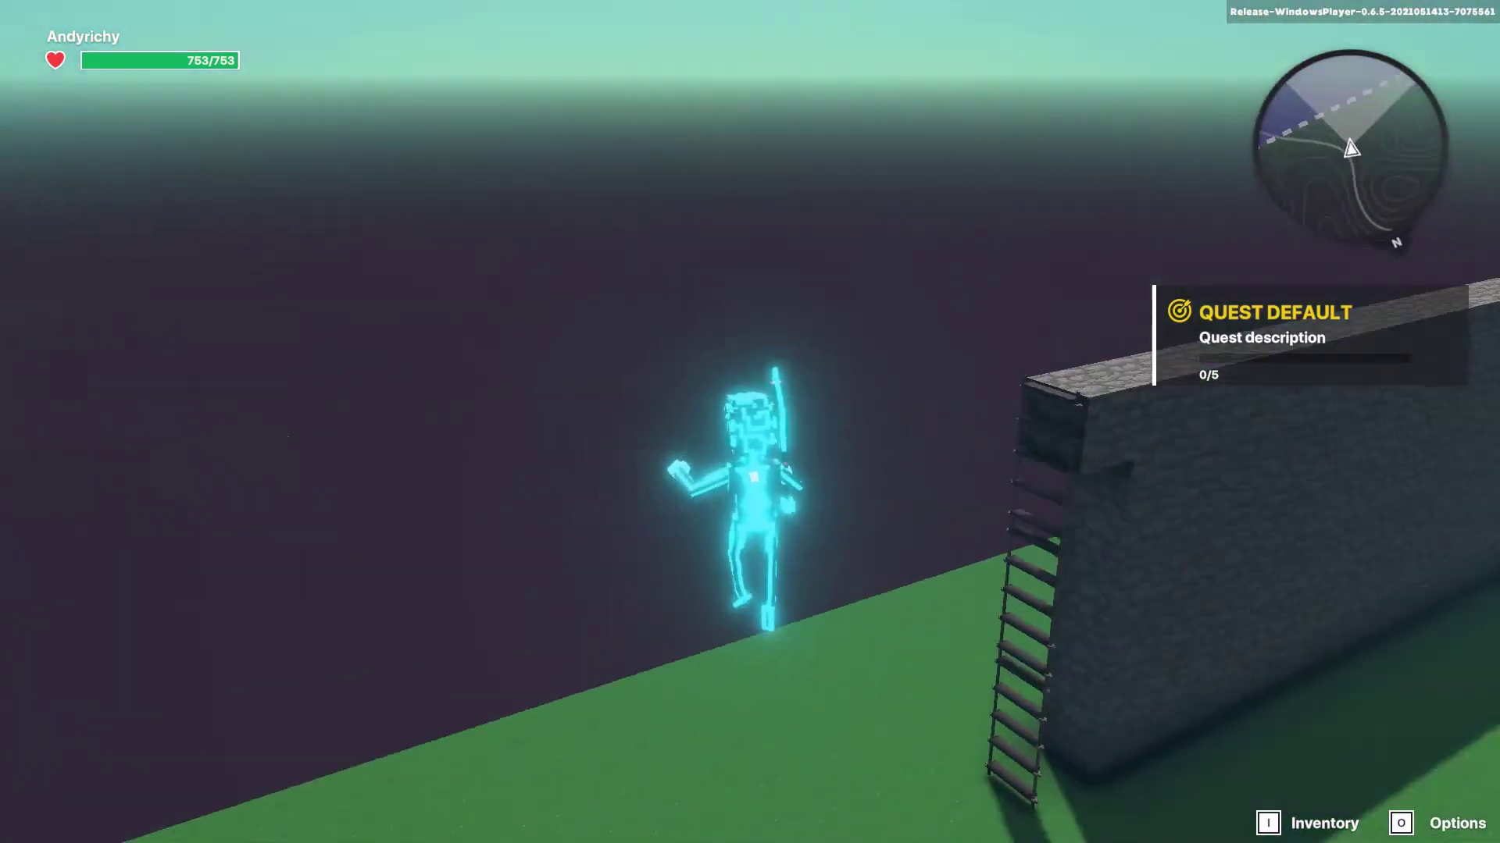
pyautogui.press('w')
pyautogui.press('space')
pyautogui.press('space')
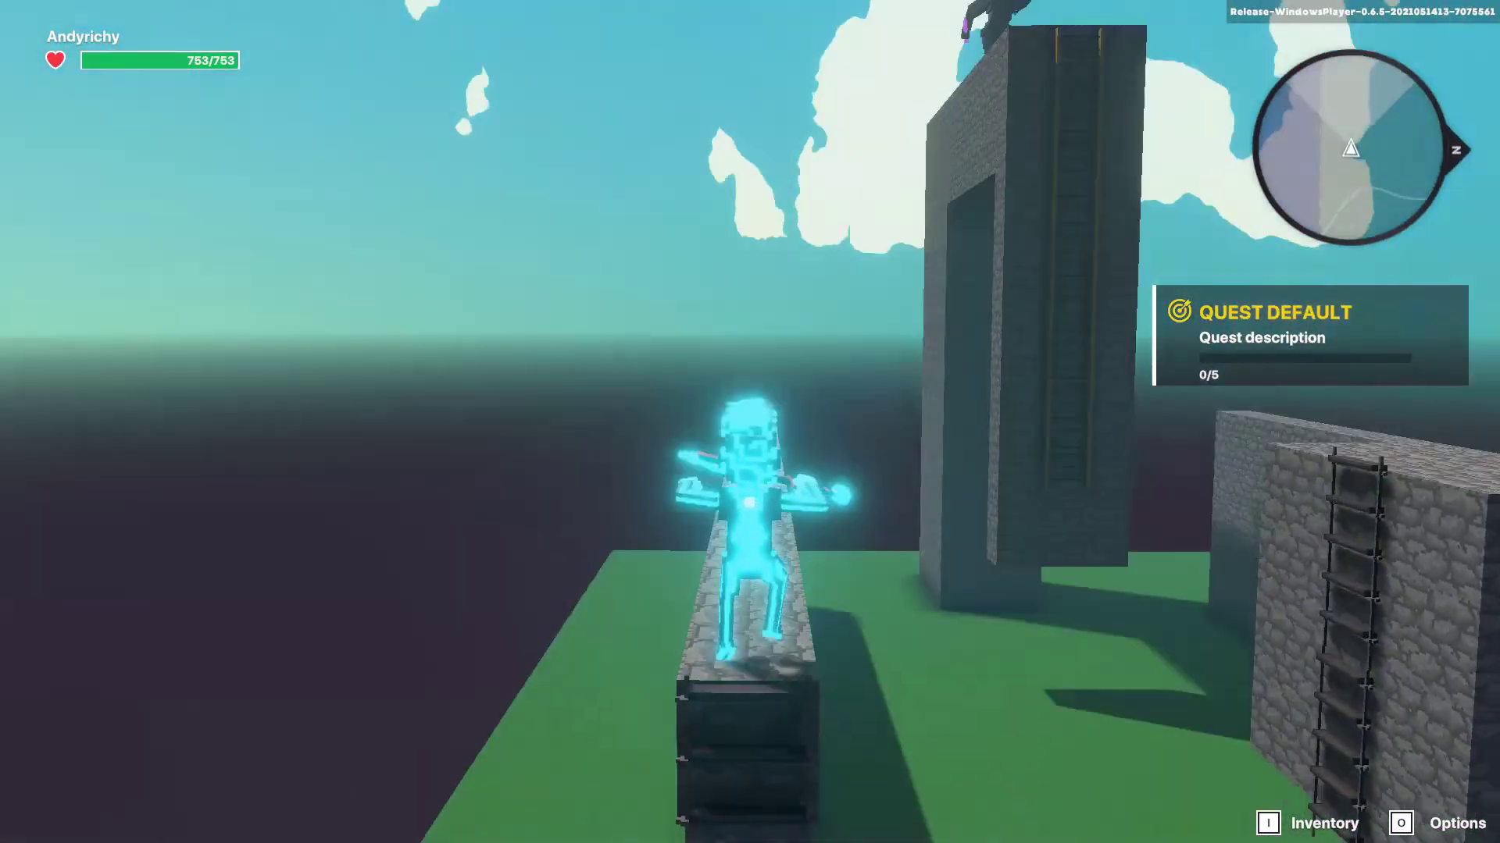
# - Jump from the wall to the floating block, cross to the tower, and climb its ladder up to the statue
pyautogui.press('w')
pyautogui.press('space')
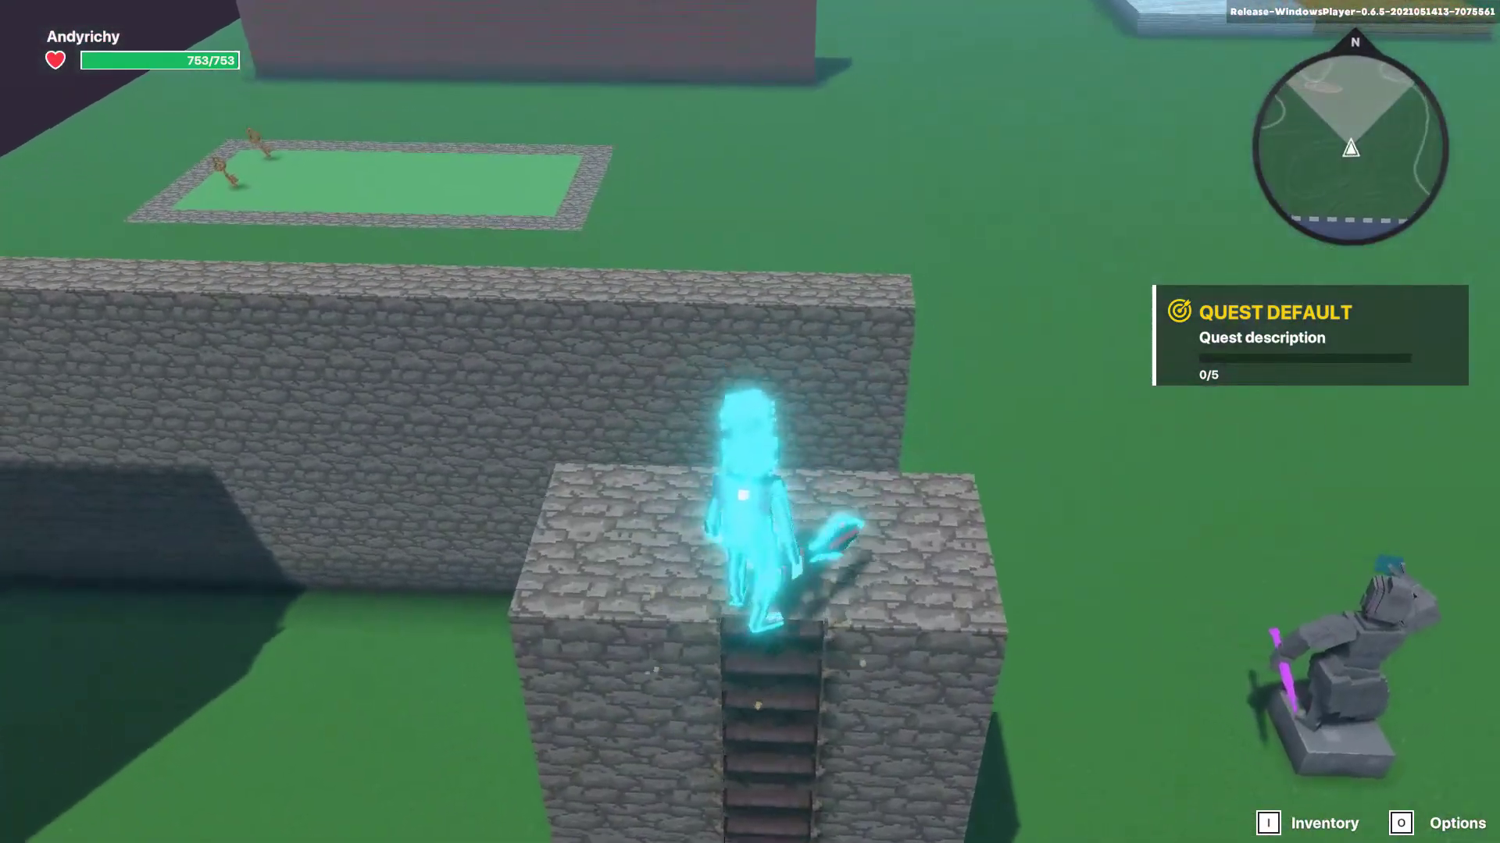
pyautogui.press('w')
pyautogui.press('space')
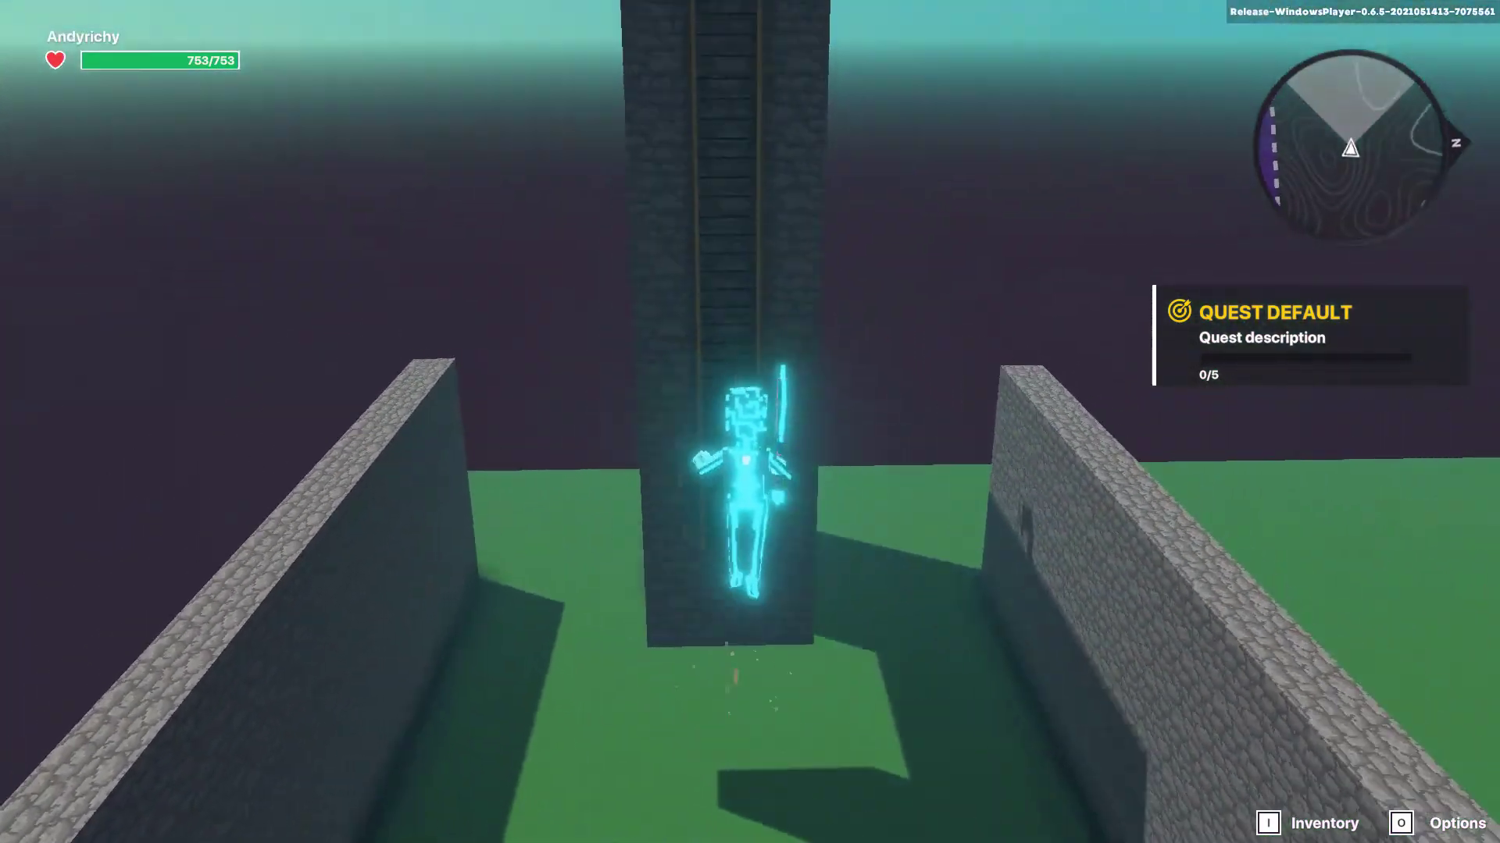
pyautogui.press('w')
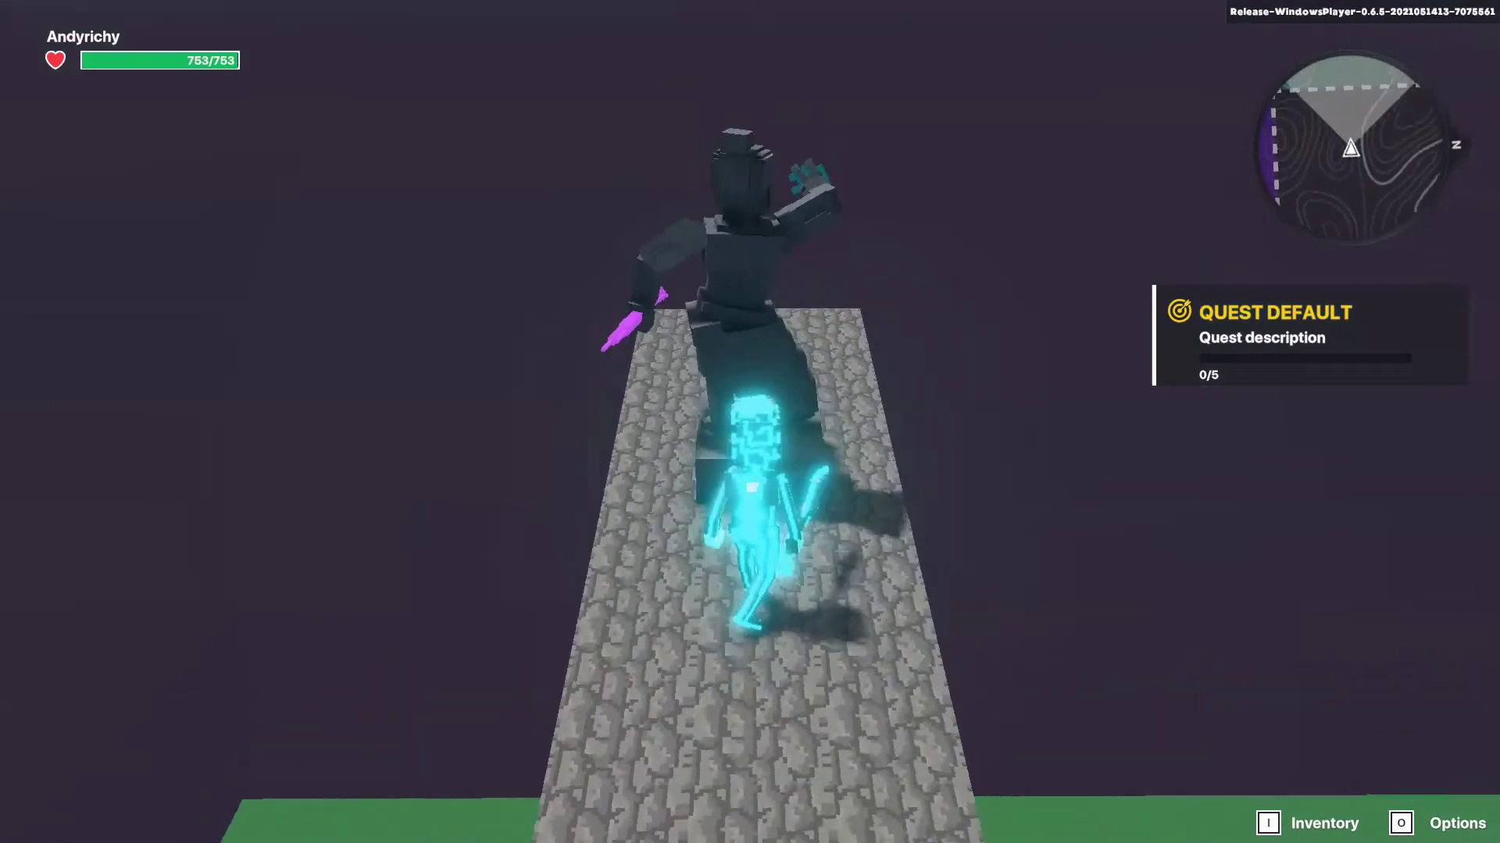
# - Drop off the tower and run back across the grass to the ladders
pyautogui.press('s')
pyautogui.press('w')
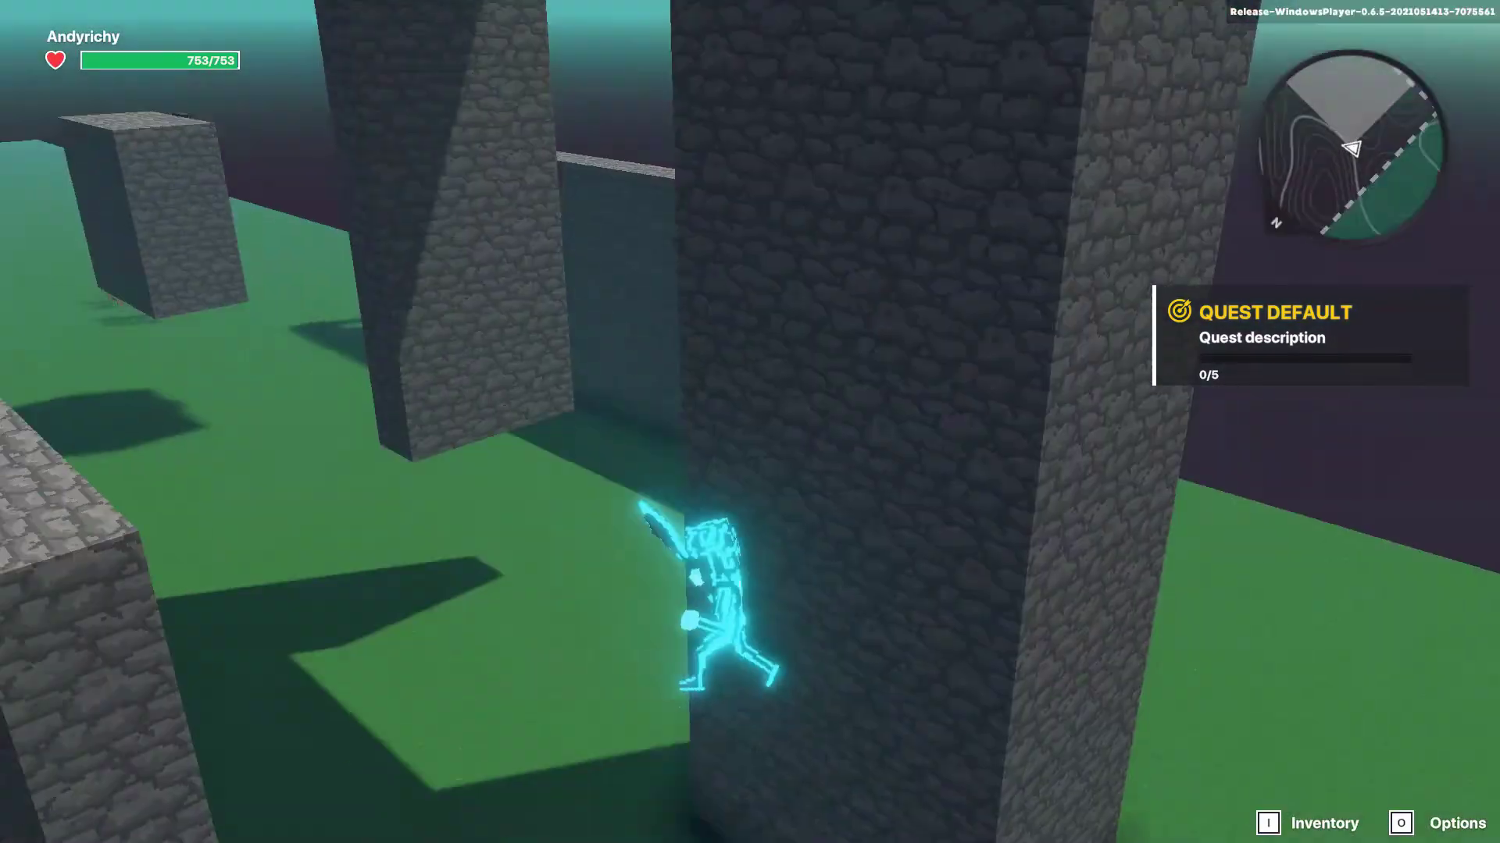
pyautogui.press('w')
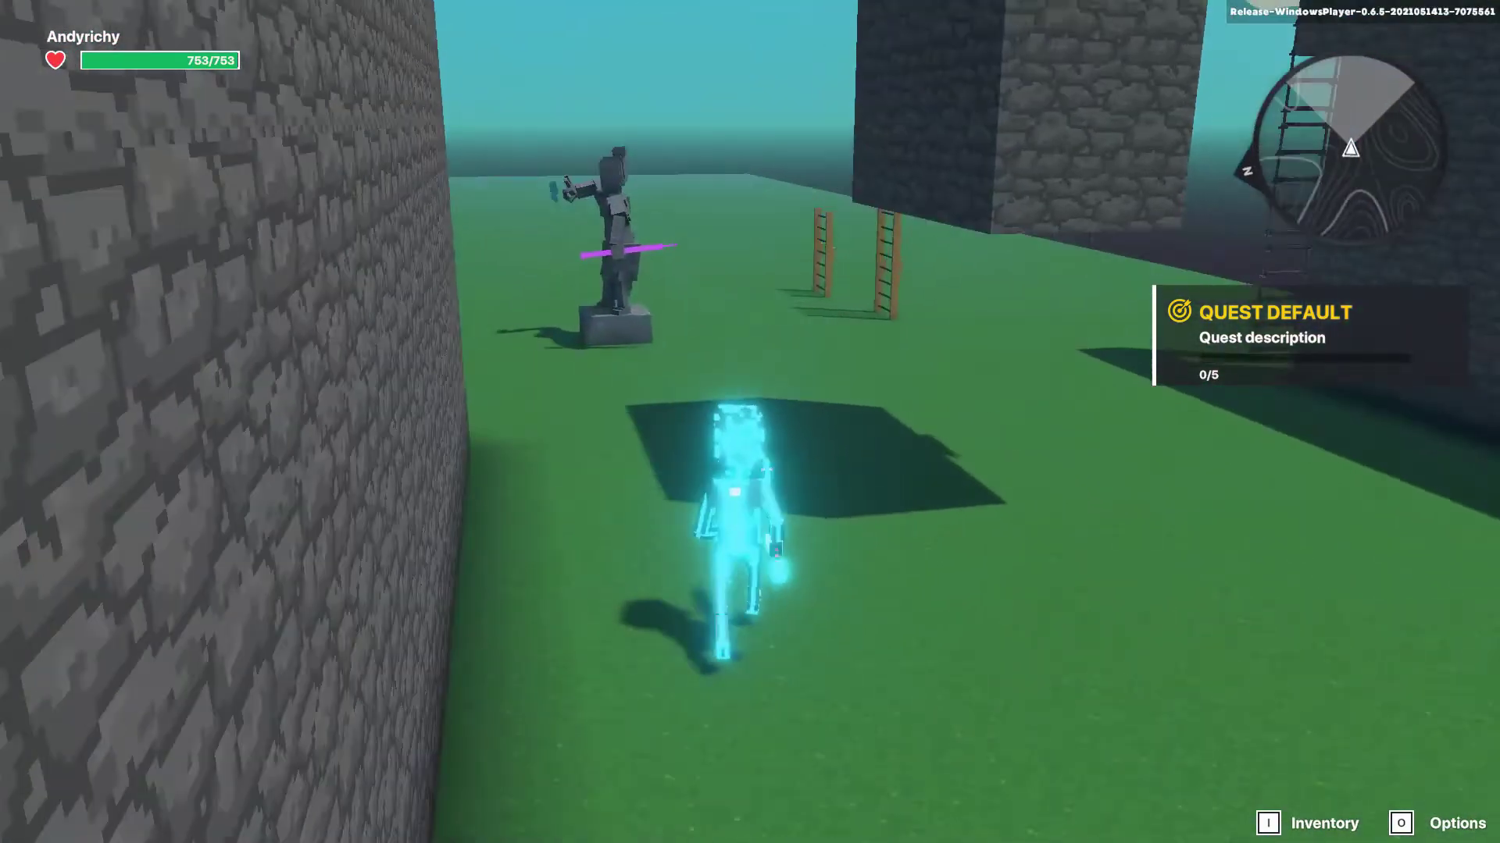
pyautogui.press('space')
pyautogui.press('w')
pyautogui.press('space')
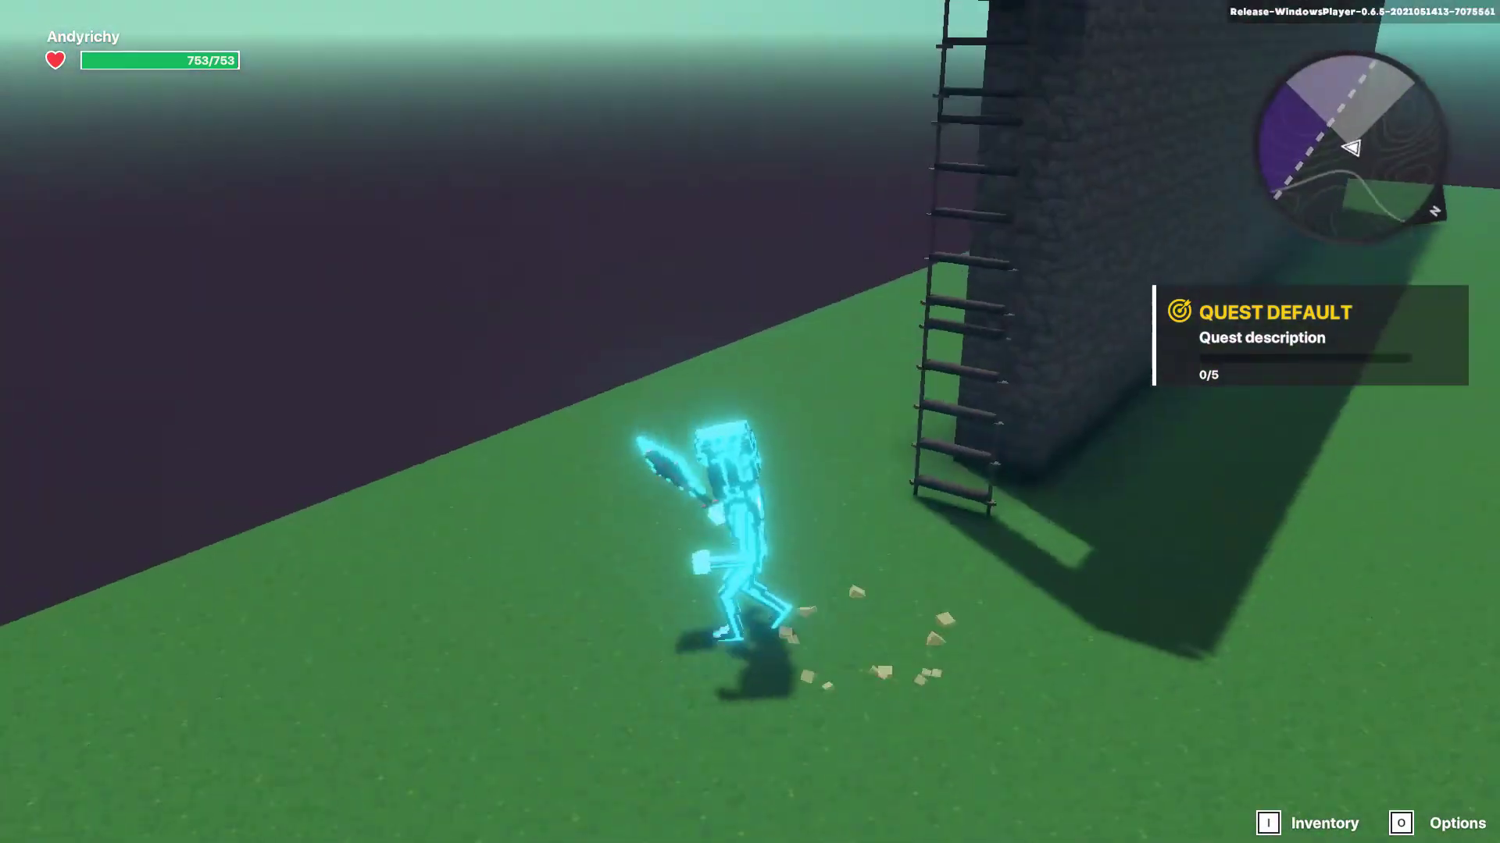
# - Test climbing the single short ladder, and back away from the course until all its structures are in view
pyautogui.press('d')
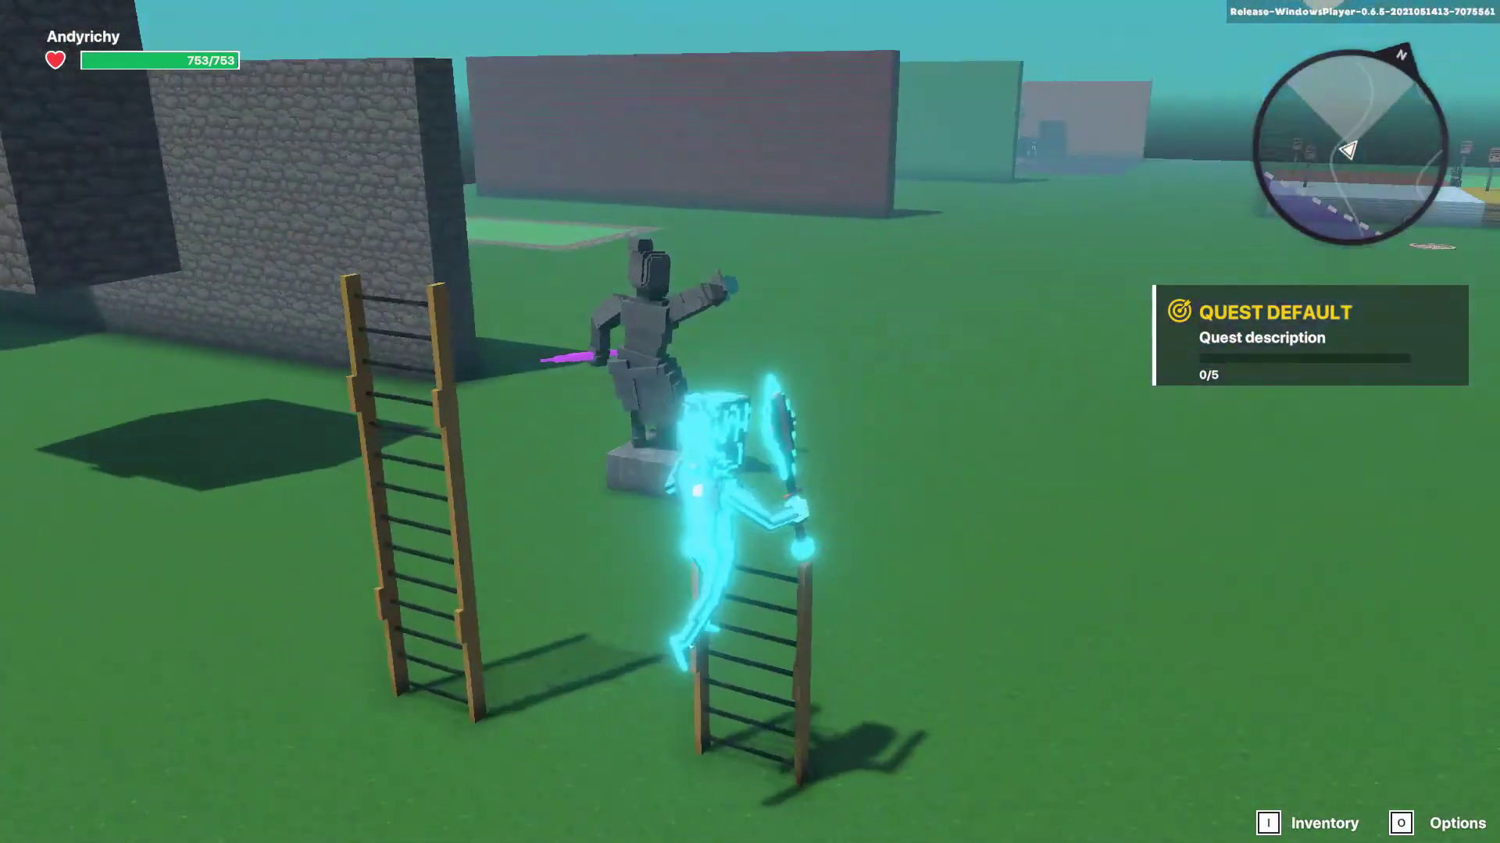
pyautogui.press('s')
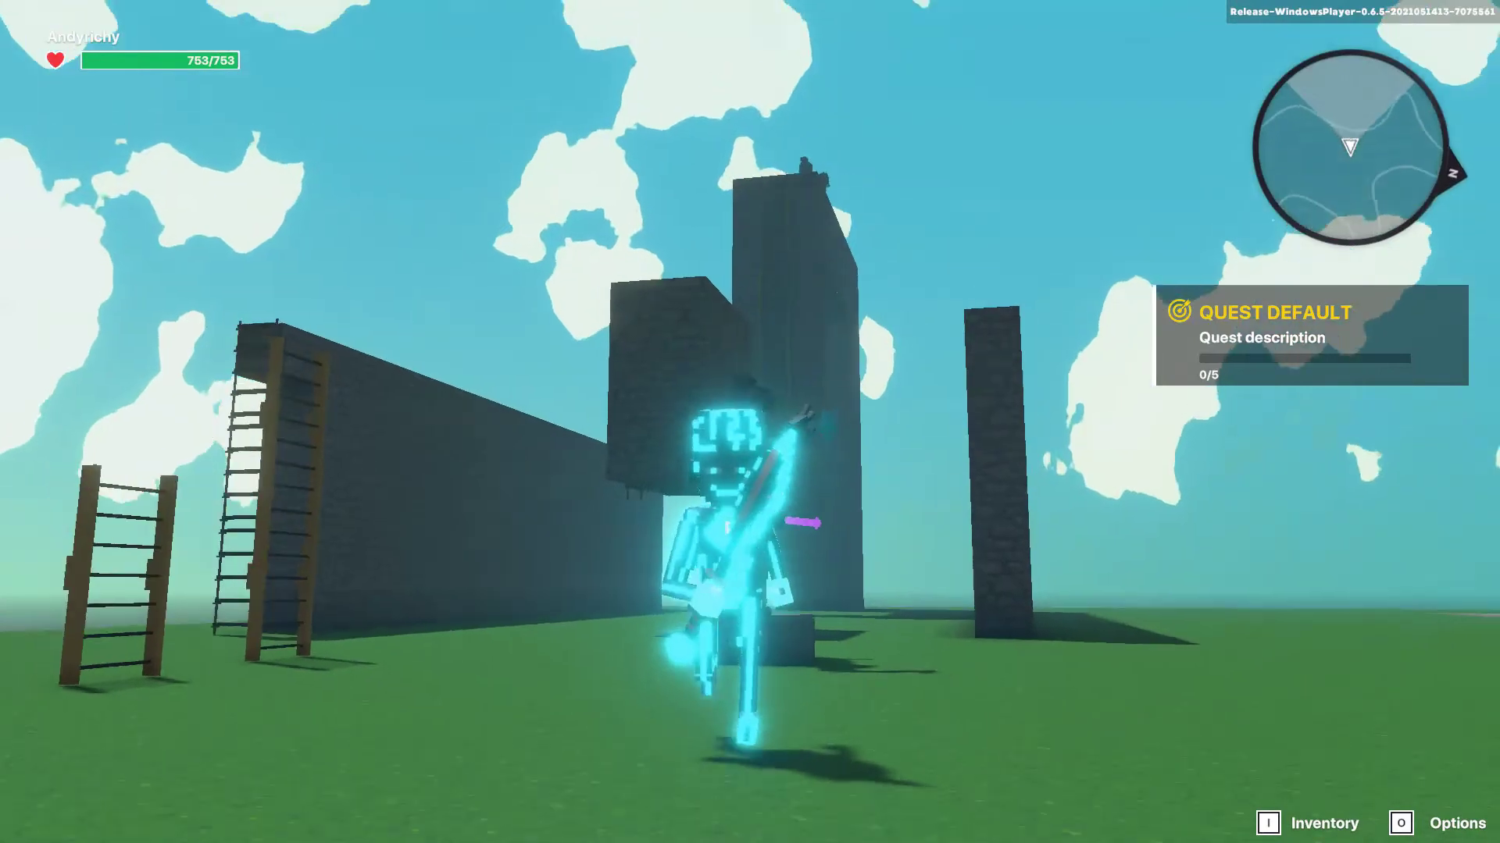
pyautogui.press('w')
pyautogui.press('s')
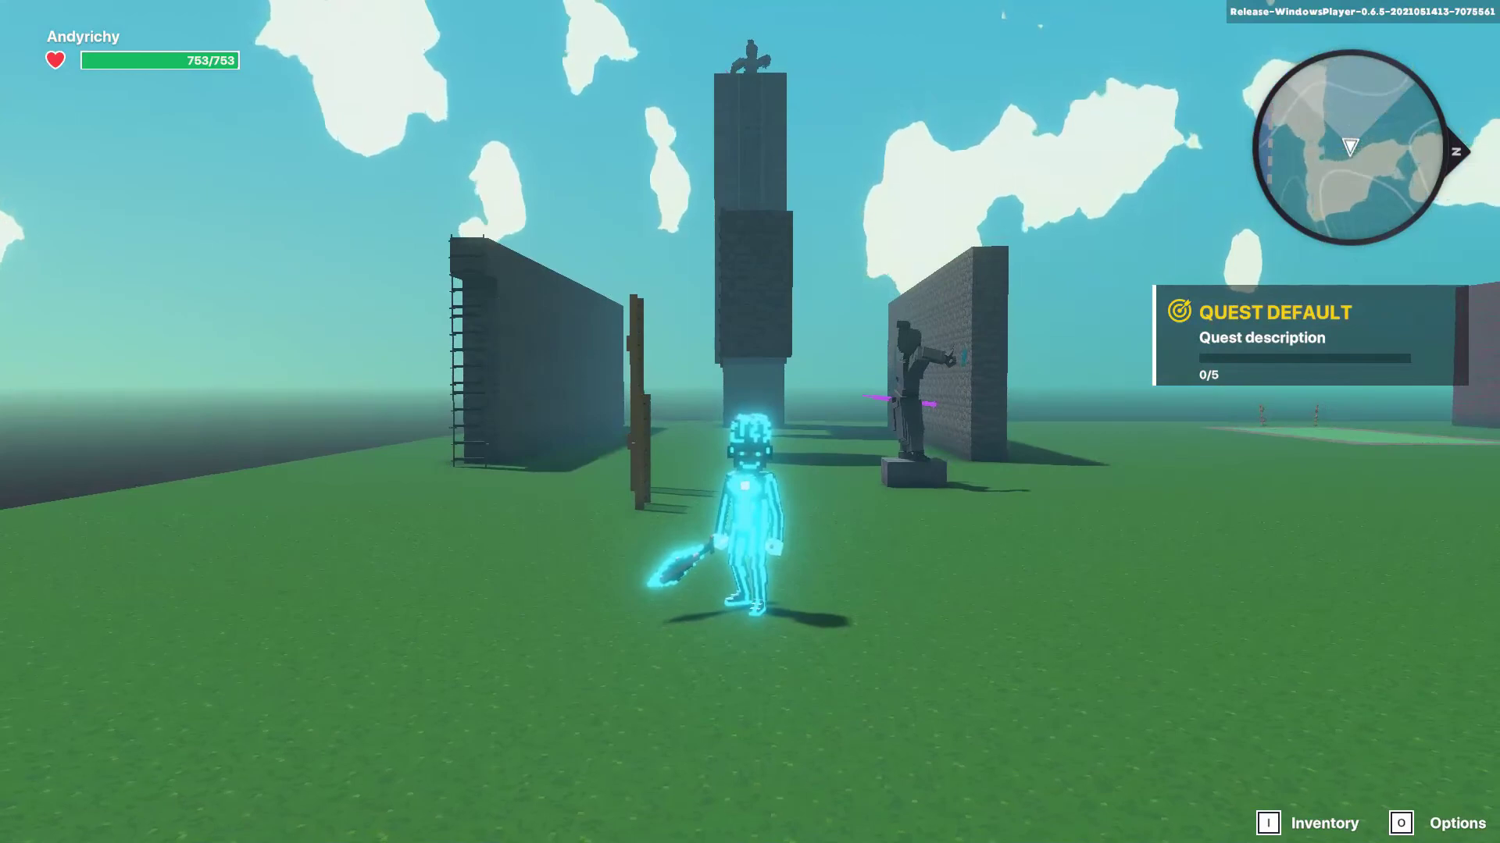
# - Climb the rope ladder onto the wall and leap toward the floating block
pyautogui.press('w')
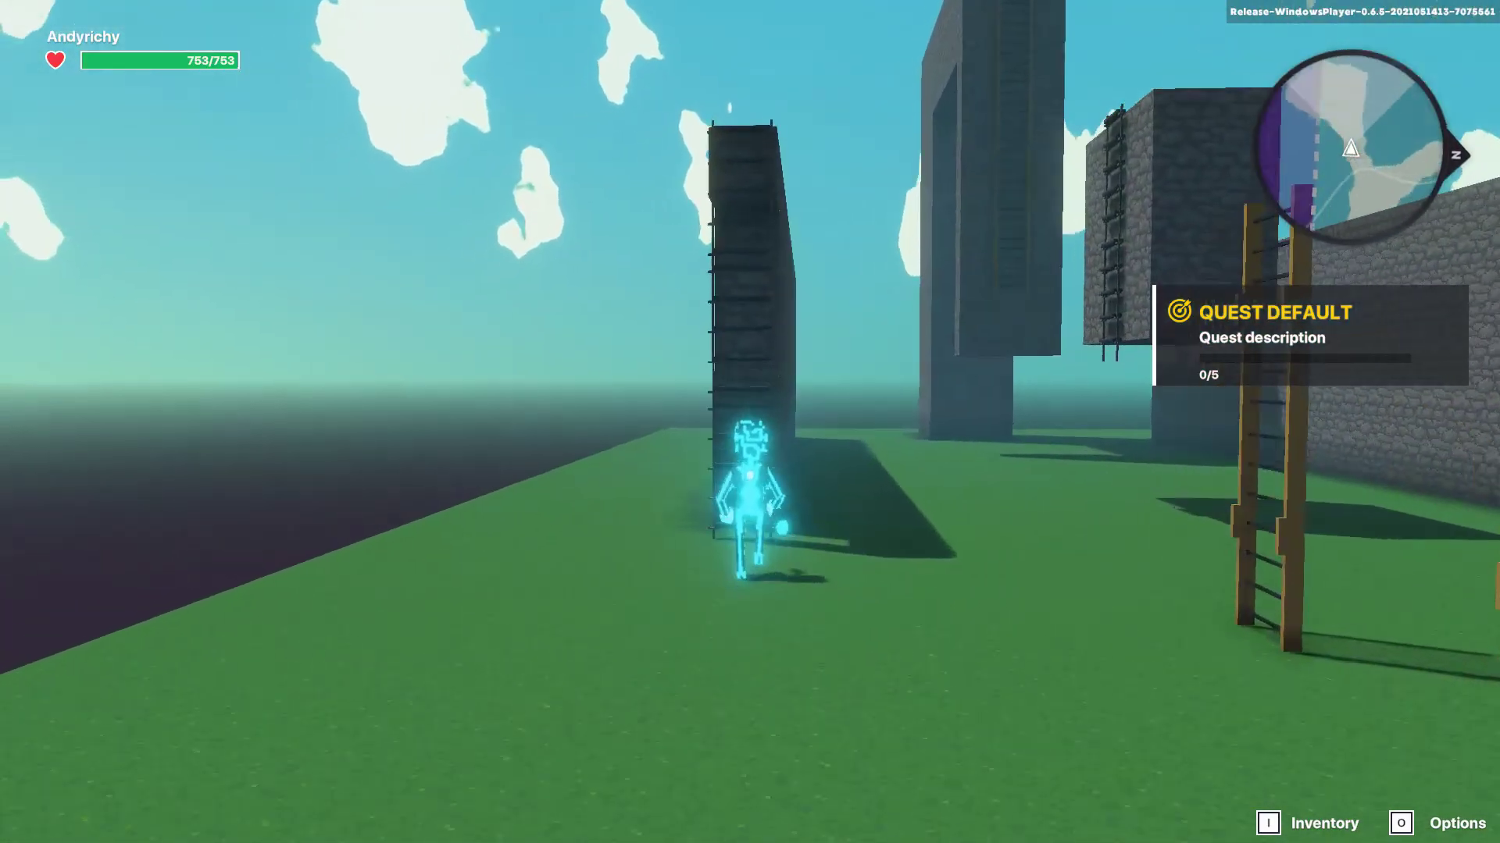
pyautogui.press('w')
pyautogui.press('space')
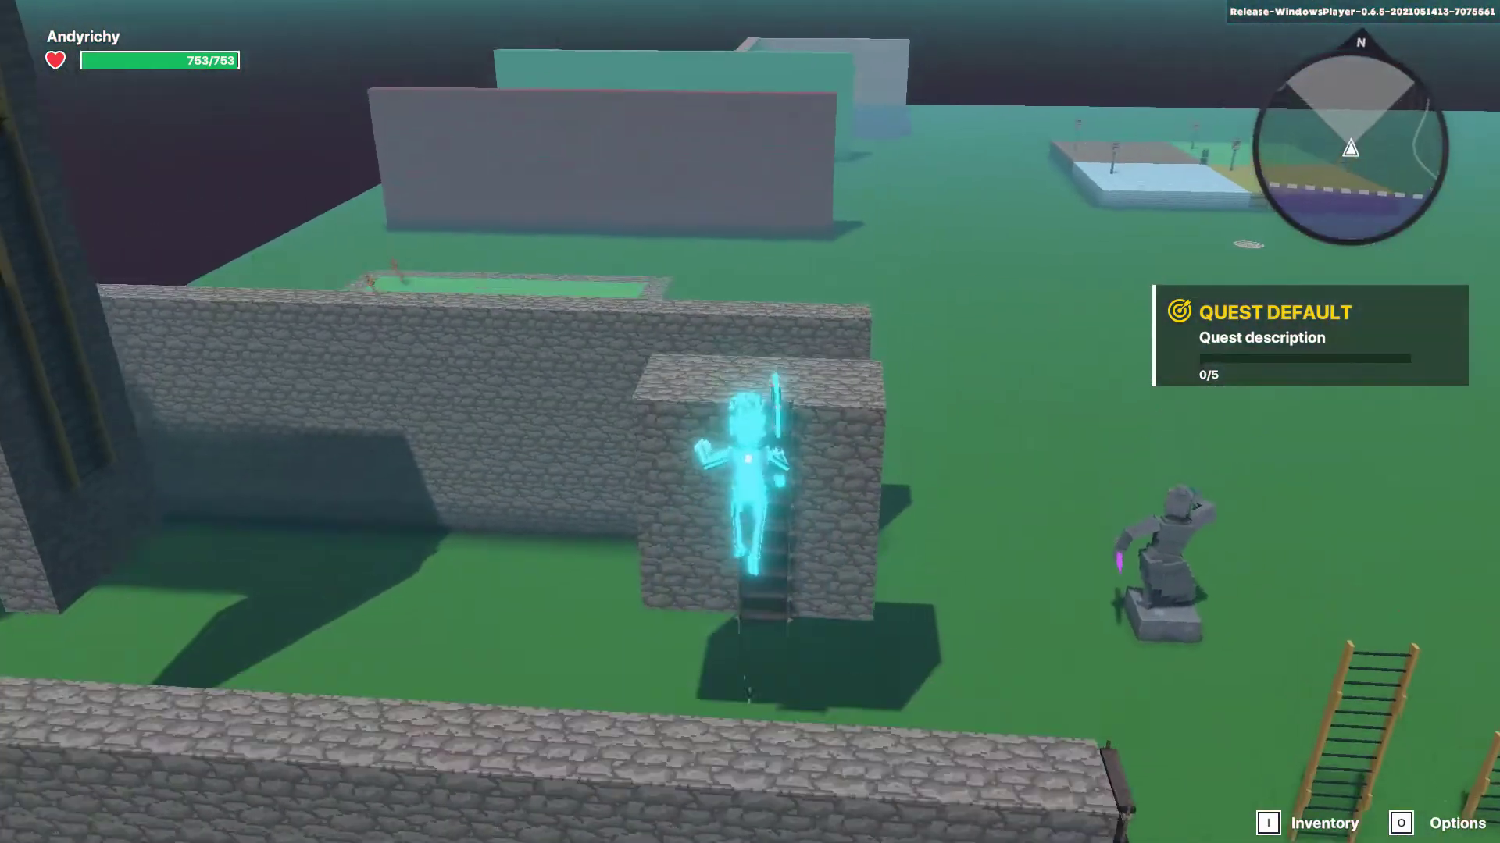
# - Climb from the floating block onto the tower ladder and reach the statue on the tower's roof
pyautogui.press('d')
pyautogui.press('w')
pyautogui.press('w')
pyautogui.press('space')
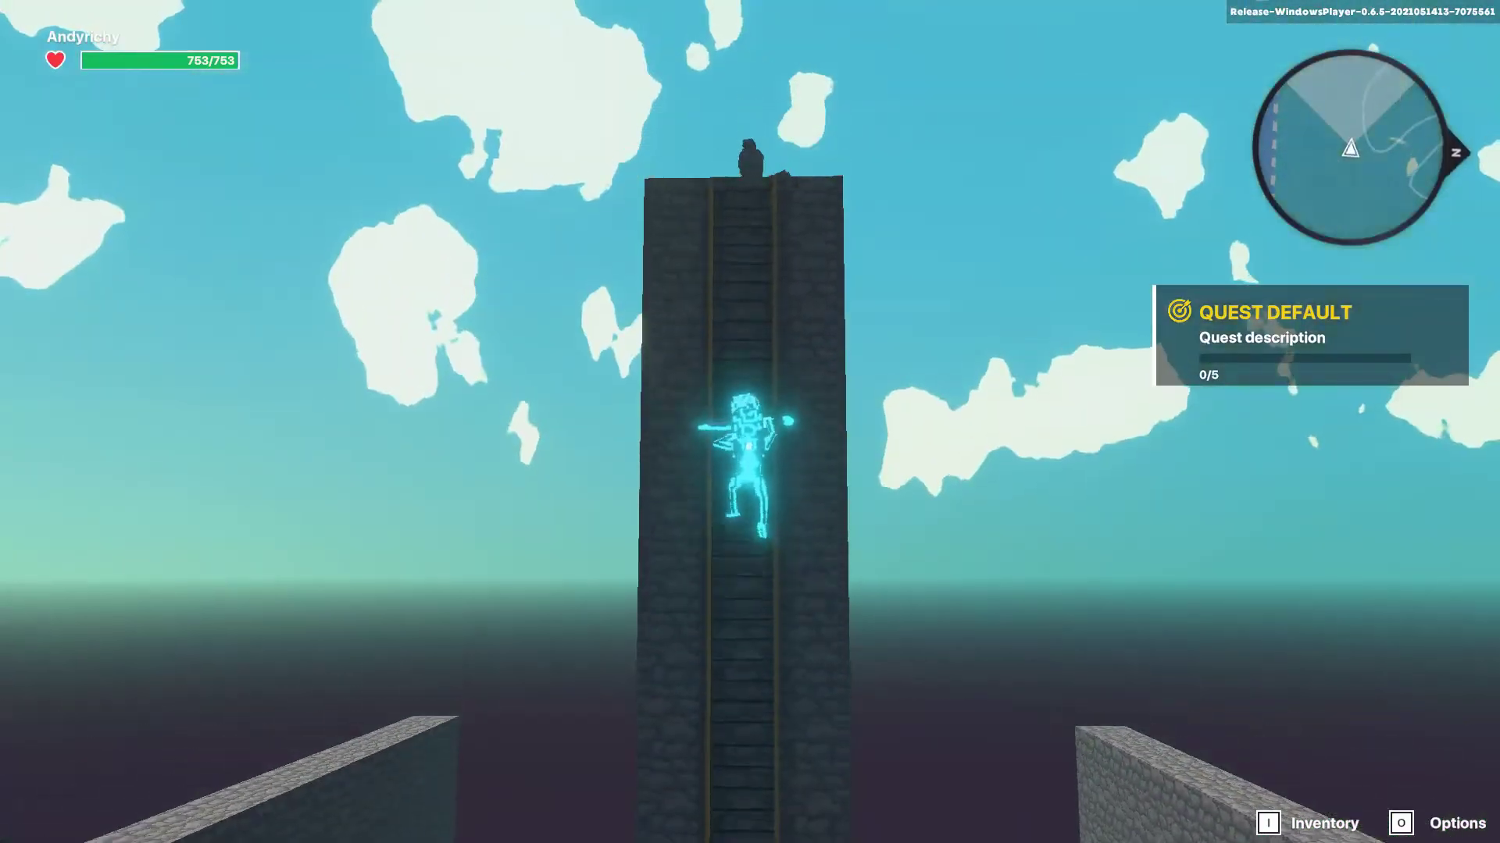
pyautogui.press('w')
pyautogui.press('w')
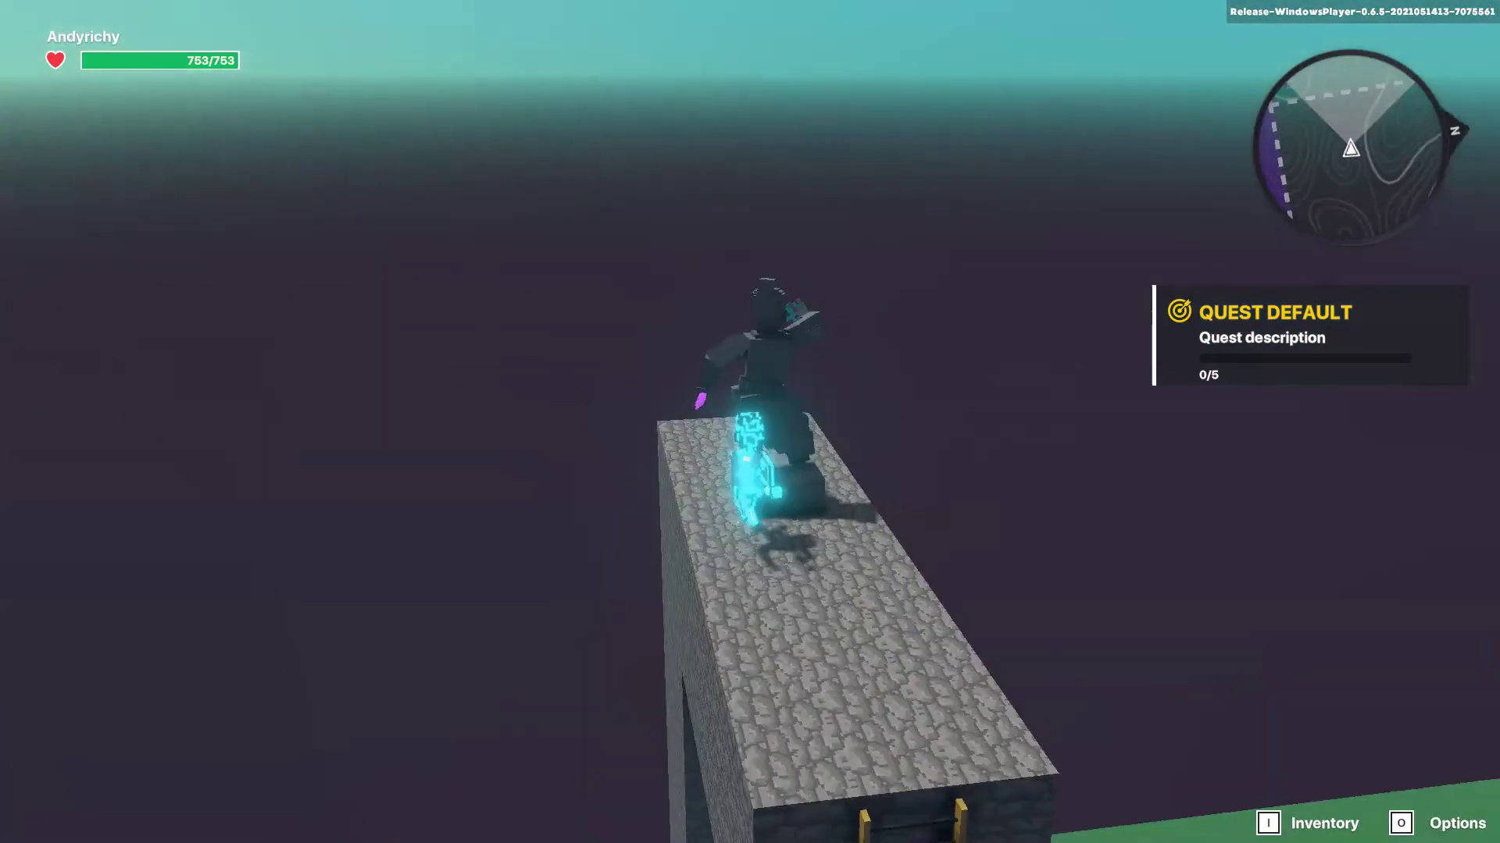
# - Climb the statue on the tower's roof and turn the character around at its top
pyautogui.press('space')
pyautogui.press('w')
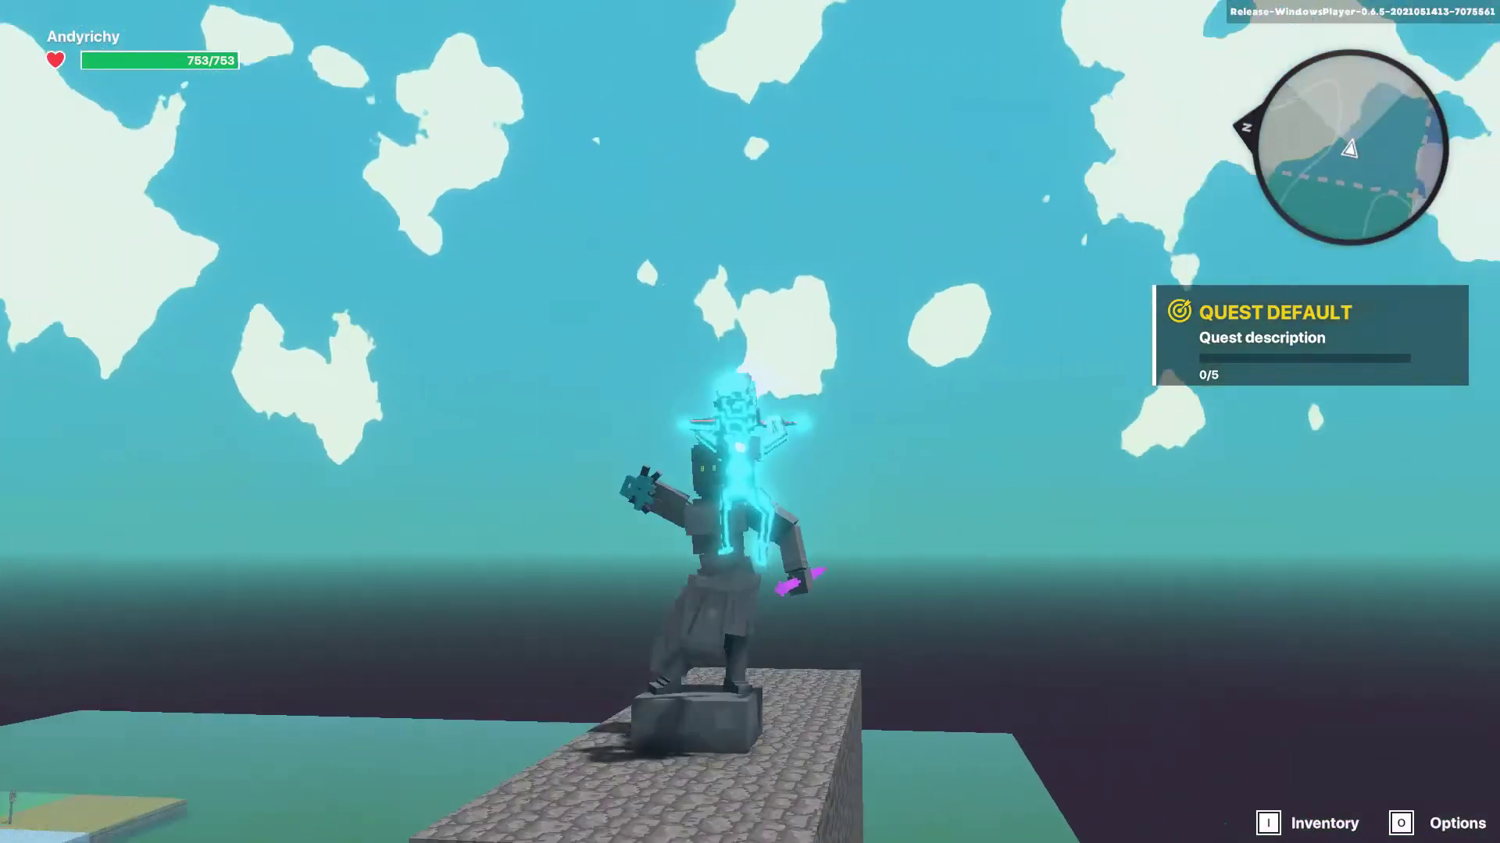
pyautogui.press('s')
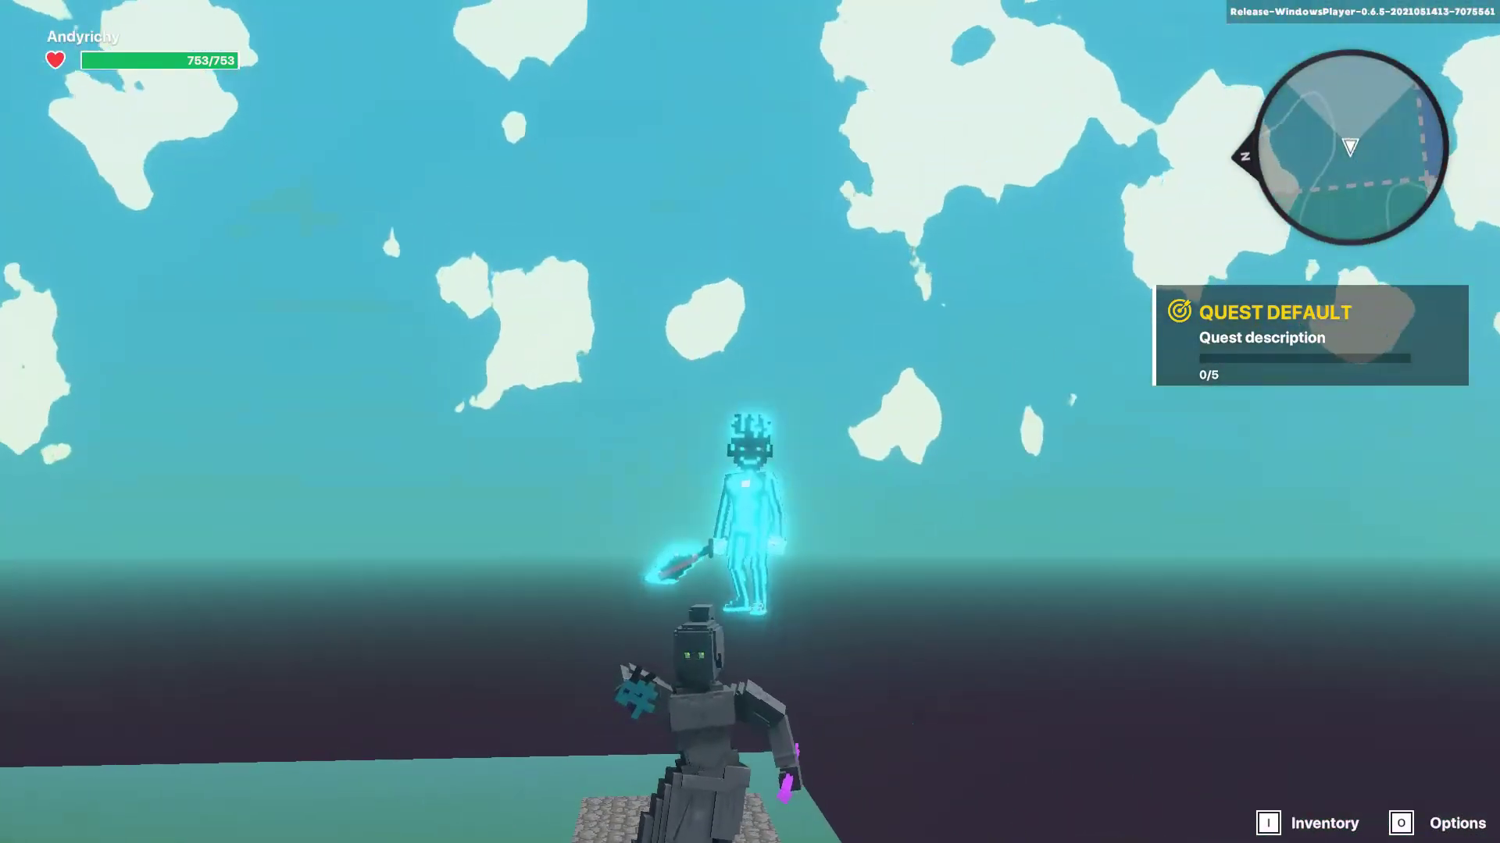